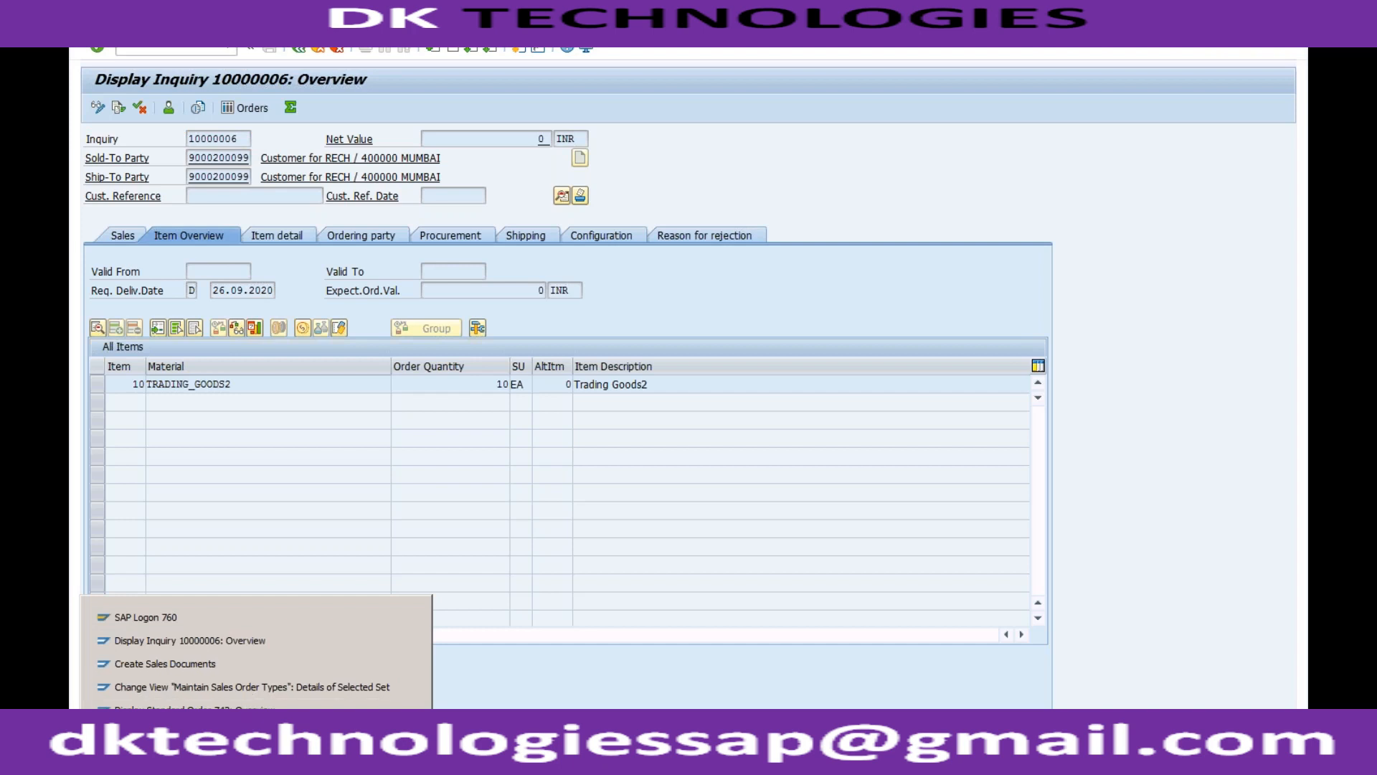
# Return to the IMG structure from the number range window and open Define Sales Document Types, accepting display of the locked data.
pyautogui.click(250, 688)
pyautogui.click(299, 48)
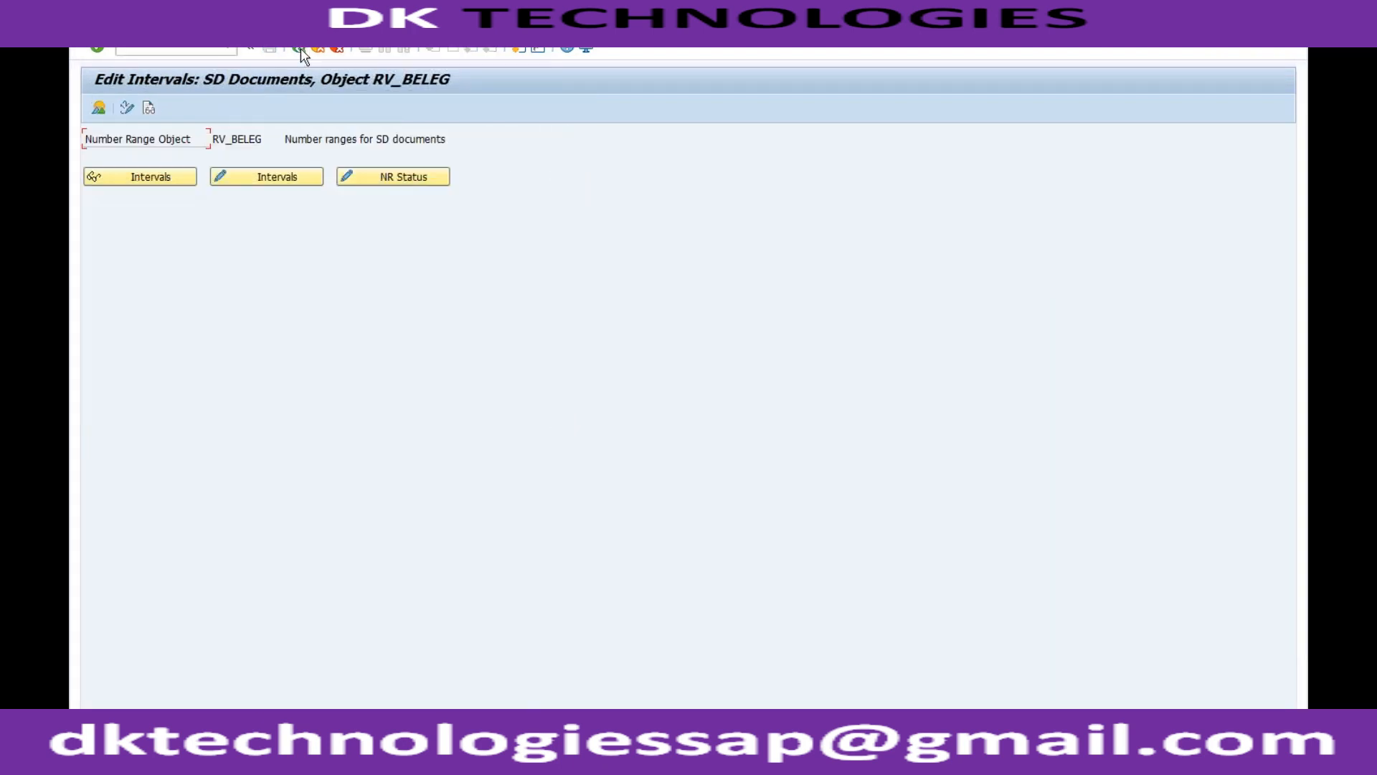
pyautogui.click(300, 49)
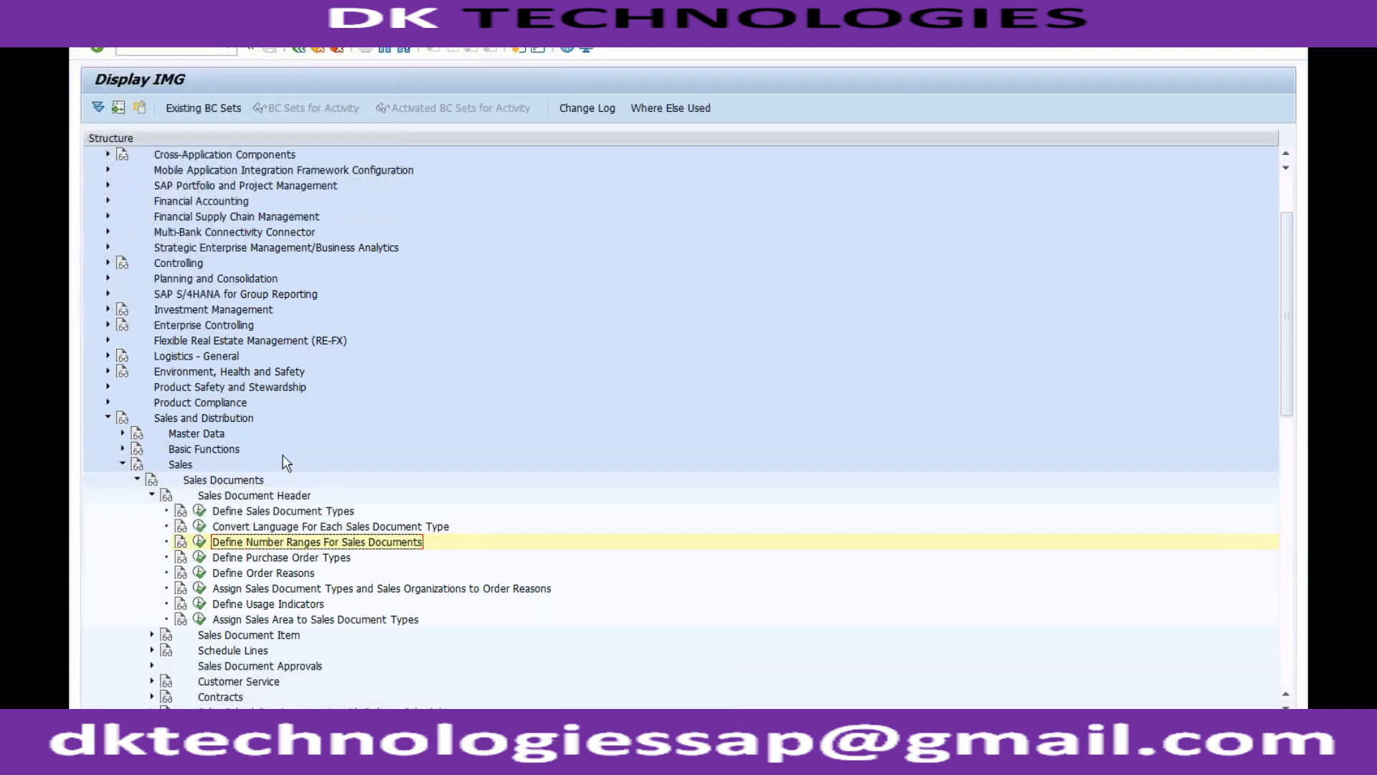
pyautogui.click(200, 510)
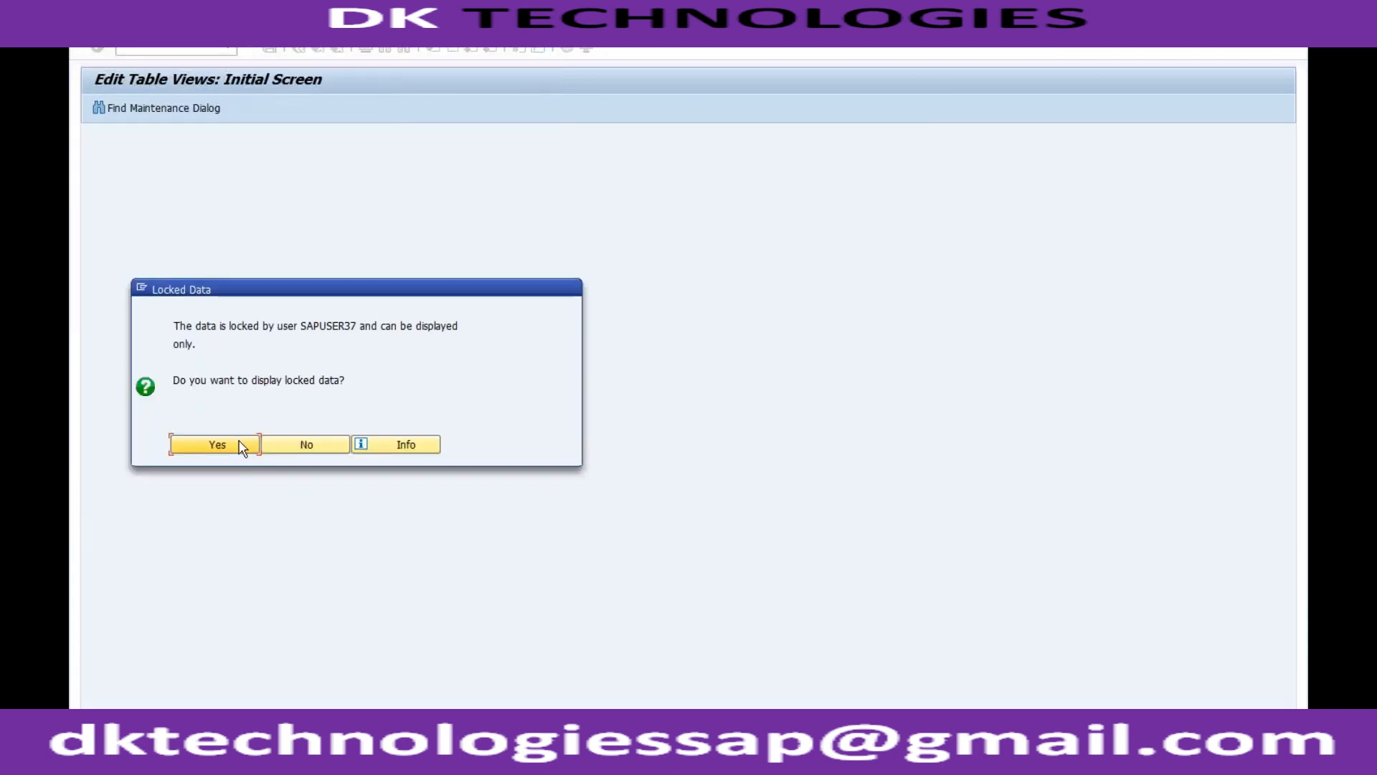
pyautogui.click(246, 446)
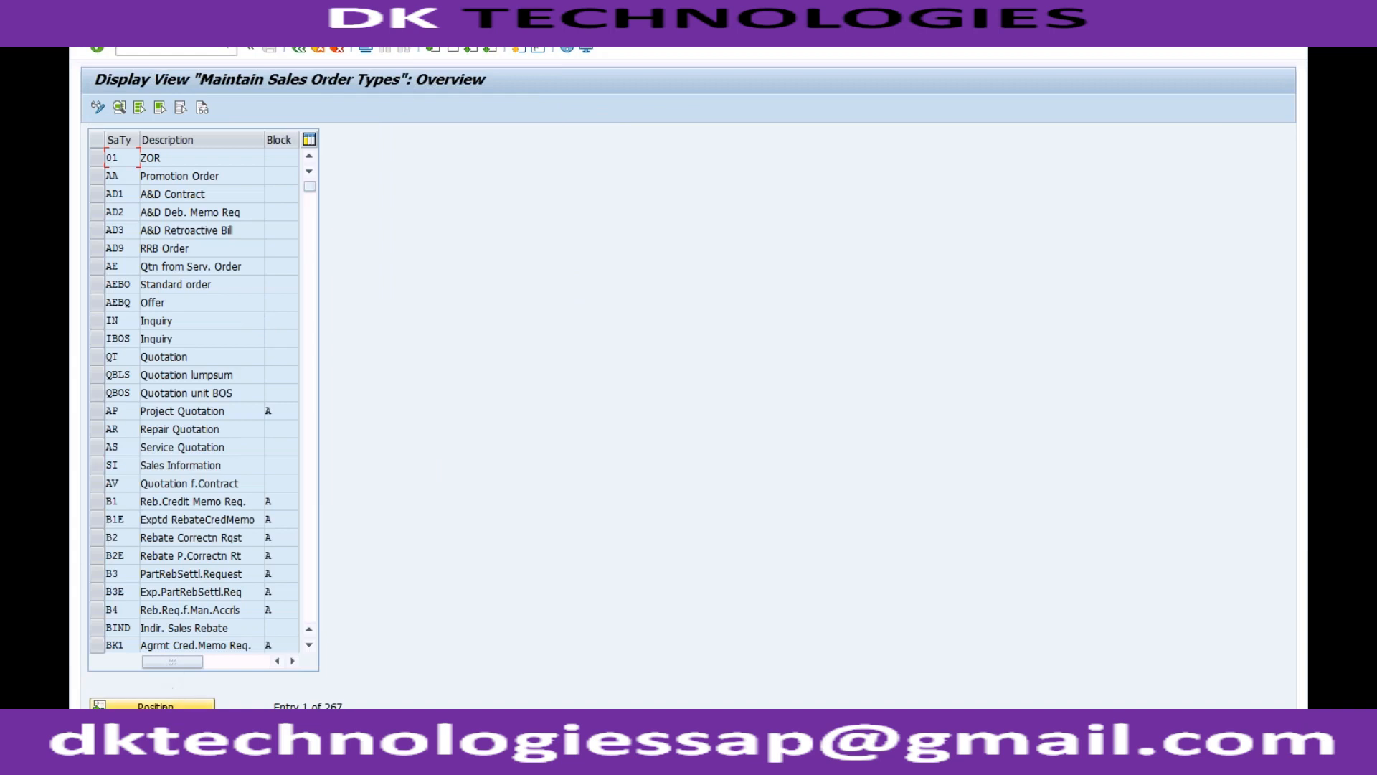
# Find sales document type IN in the list, open its details and check the internal number range assignment.
pyautogui.click(153, 703)
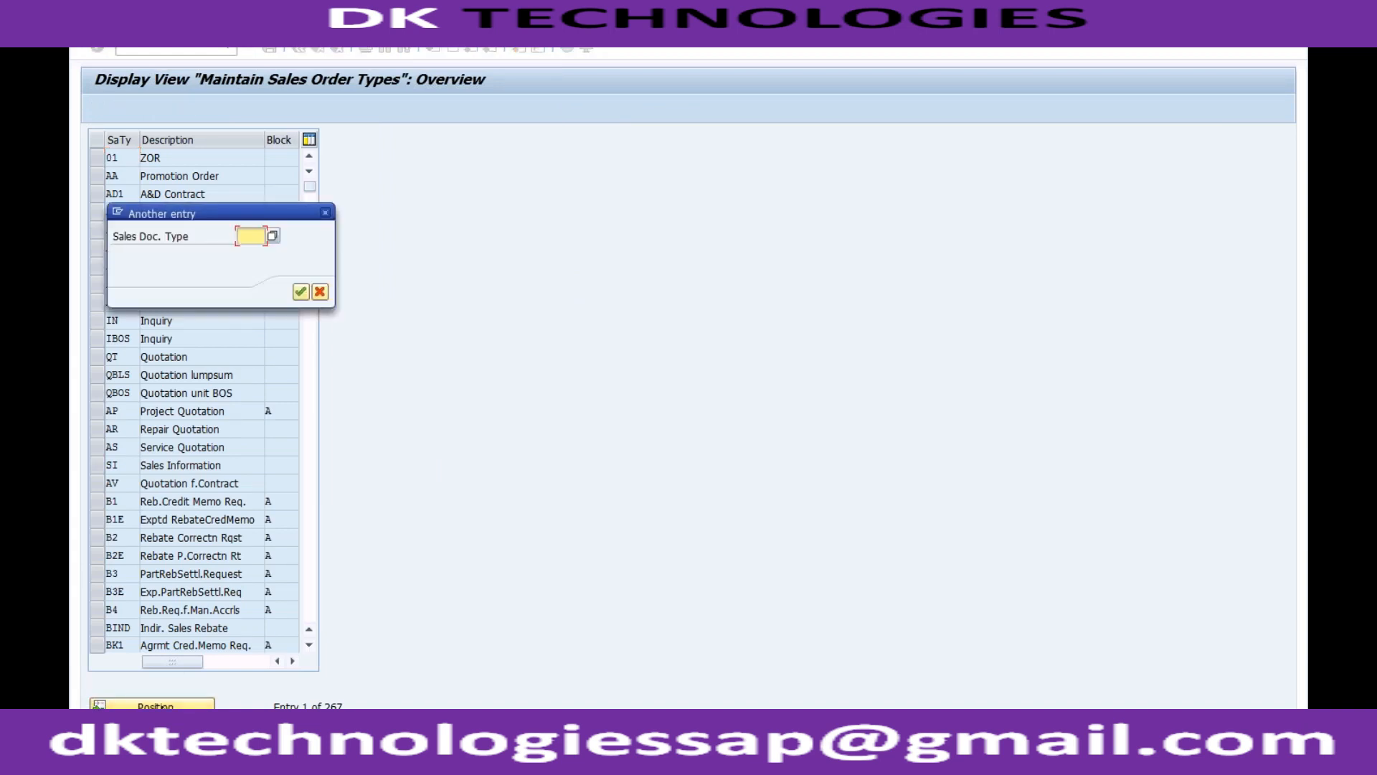
pyautogui.write('in')
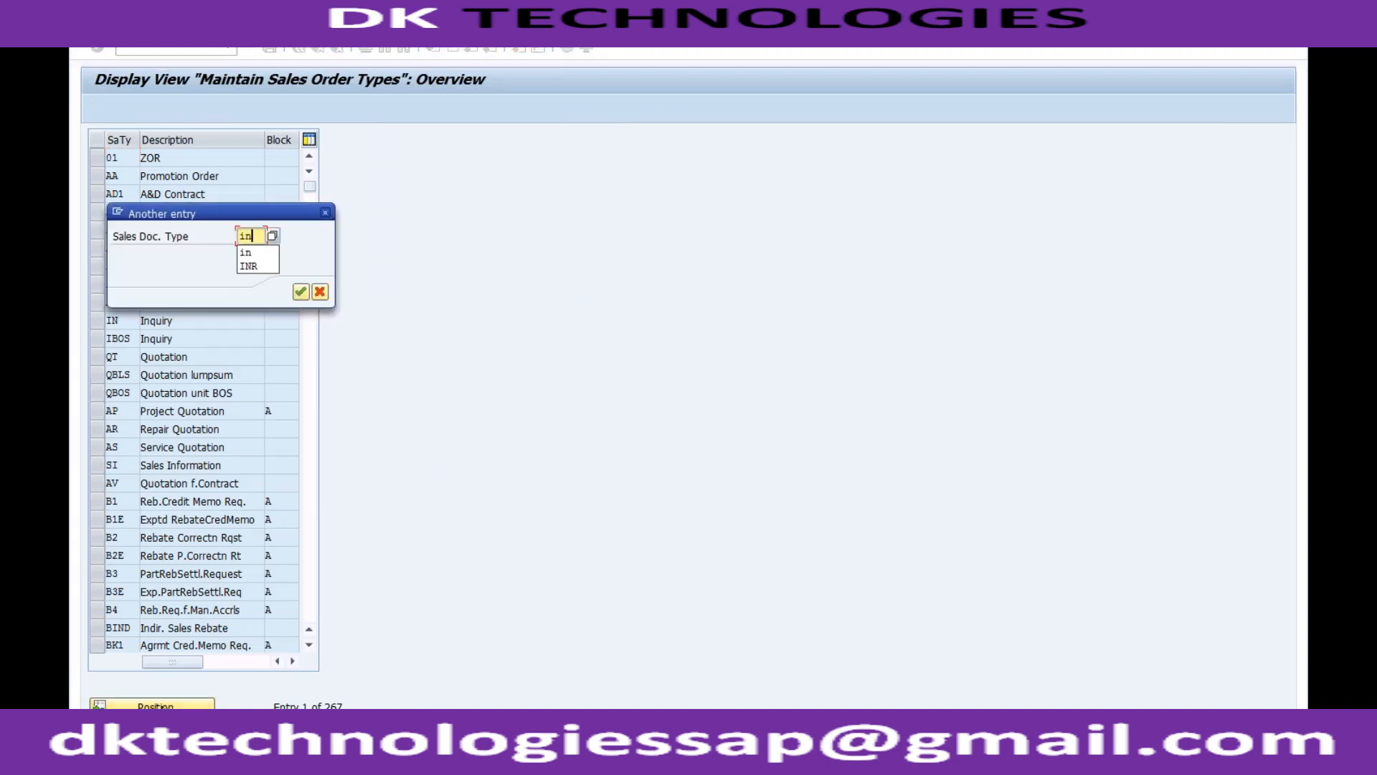
pyautogui.press('Return')
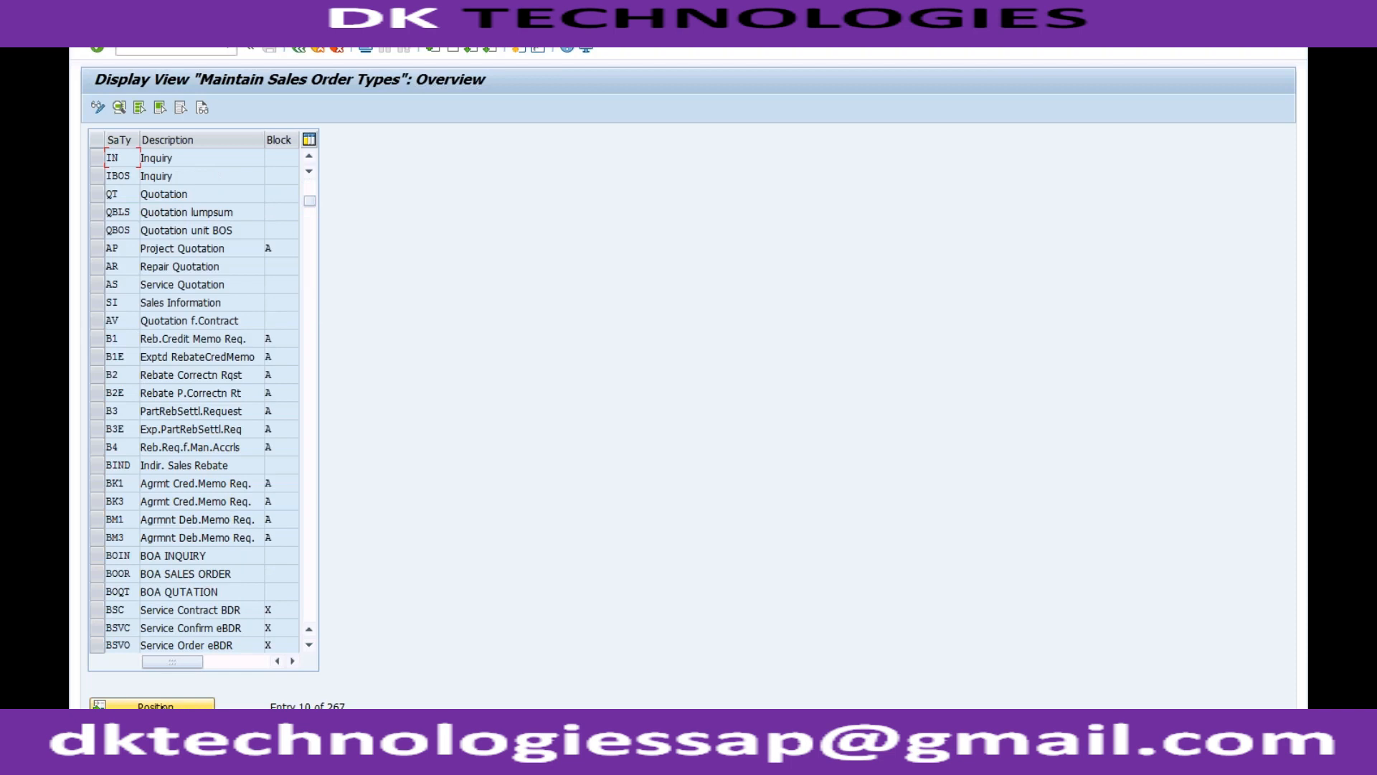
pyautogui.doubleClick(163, 160)
pyautogui.click(225, 215)
pyautogui.moveTo(227, 217); pyautogui.dragTo(235, 217)
pyautogui.click(234, 216)
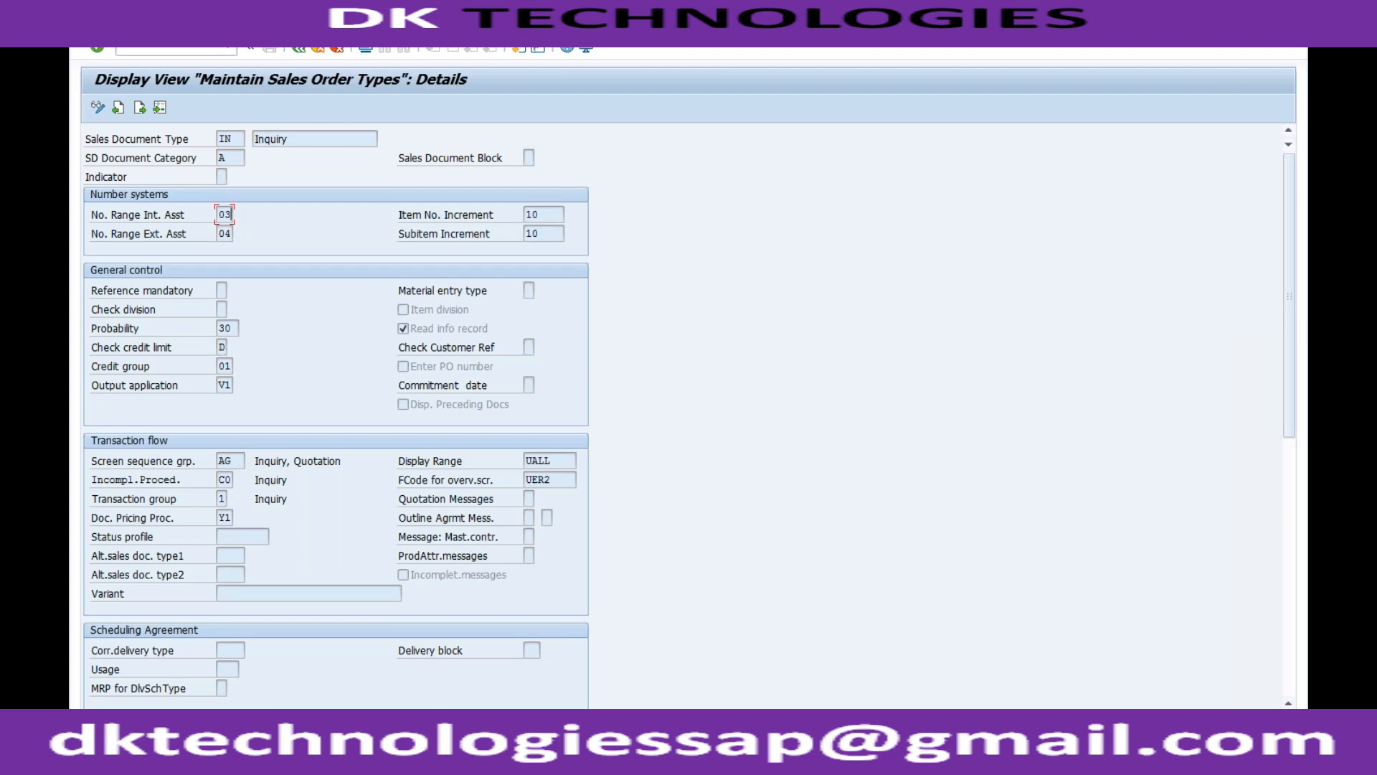
# Open the sales document number range intervals for editing and examine the start number and current status of interval 03.
pyautogui.click(300, 47)
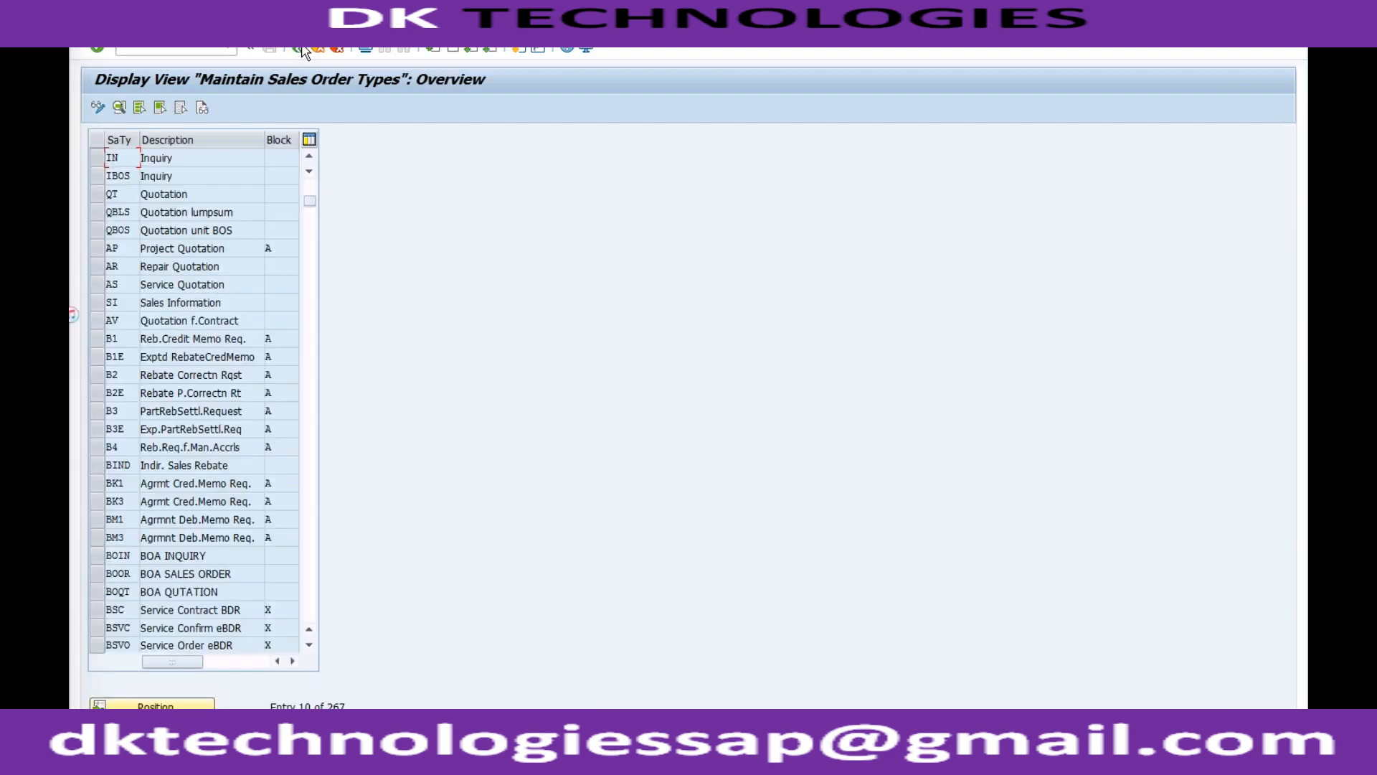
pyautogui.click(300, 48)
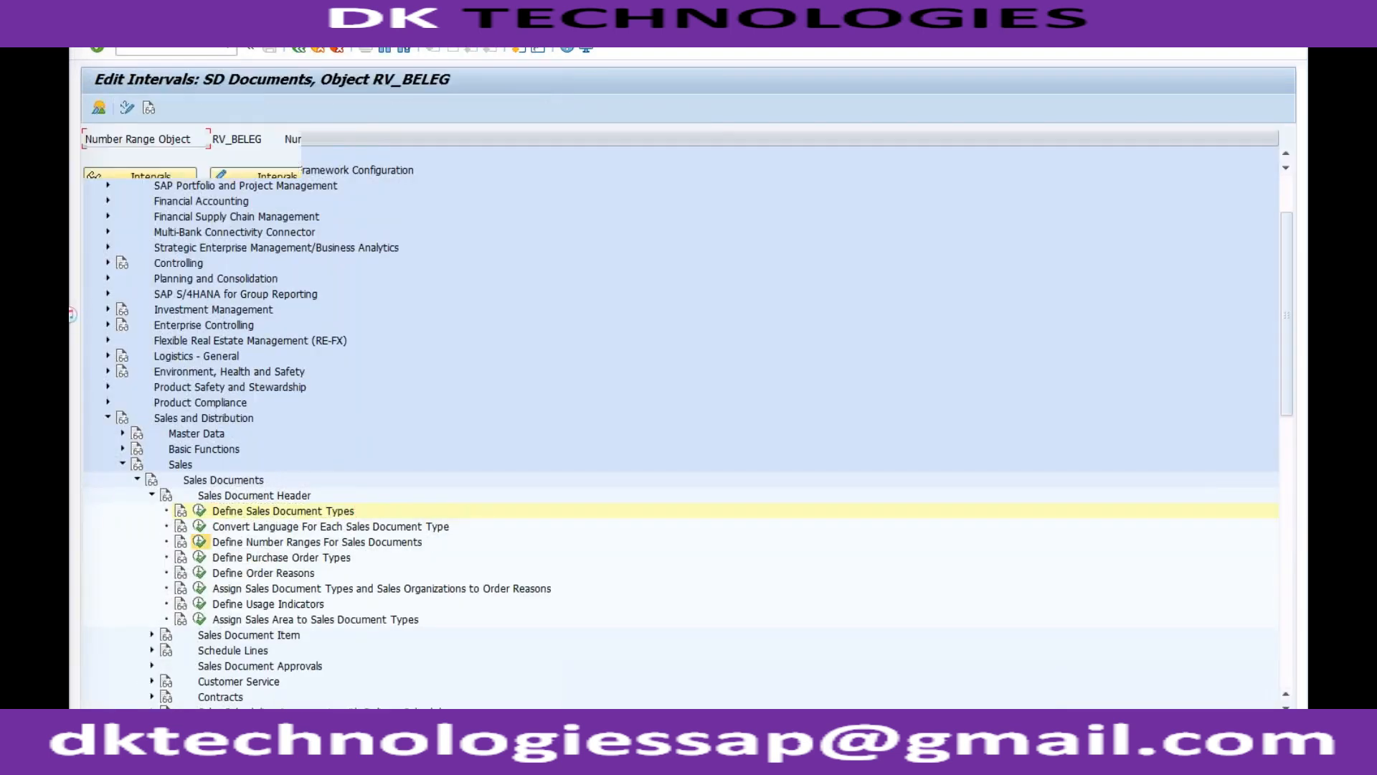
pyautogui.click(200, 542)
pyautogui.click(269, 178)
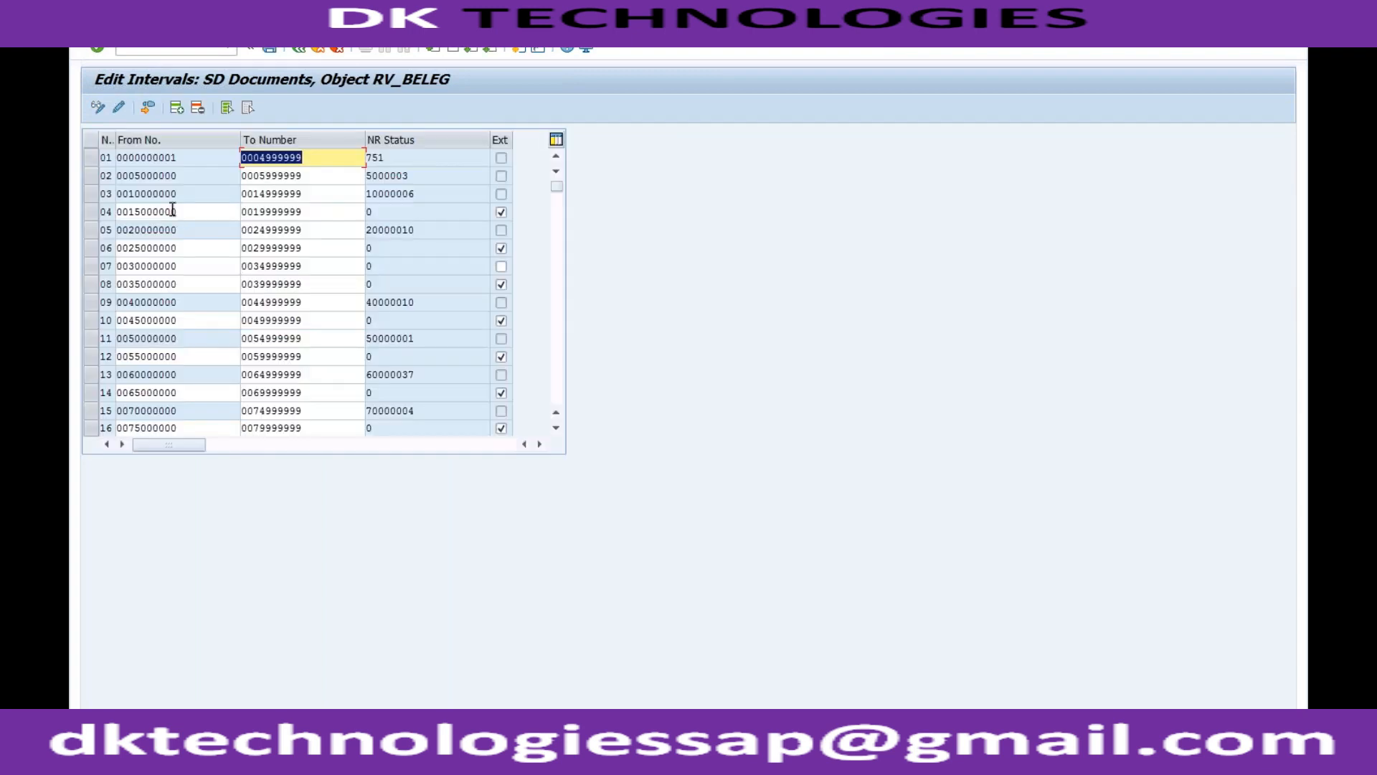
pyautogui.moveTo(172, 192)
pyautogui.mouseDown()
pyautogui.moveTo(114, 193)
pyautogui.moveTo(179, 193)
pyautogui.mouseUp()
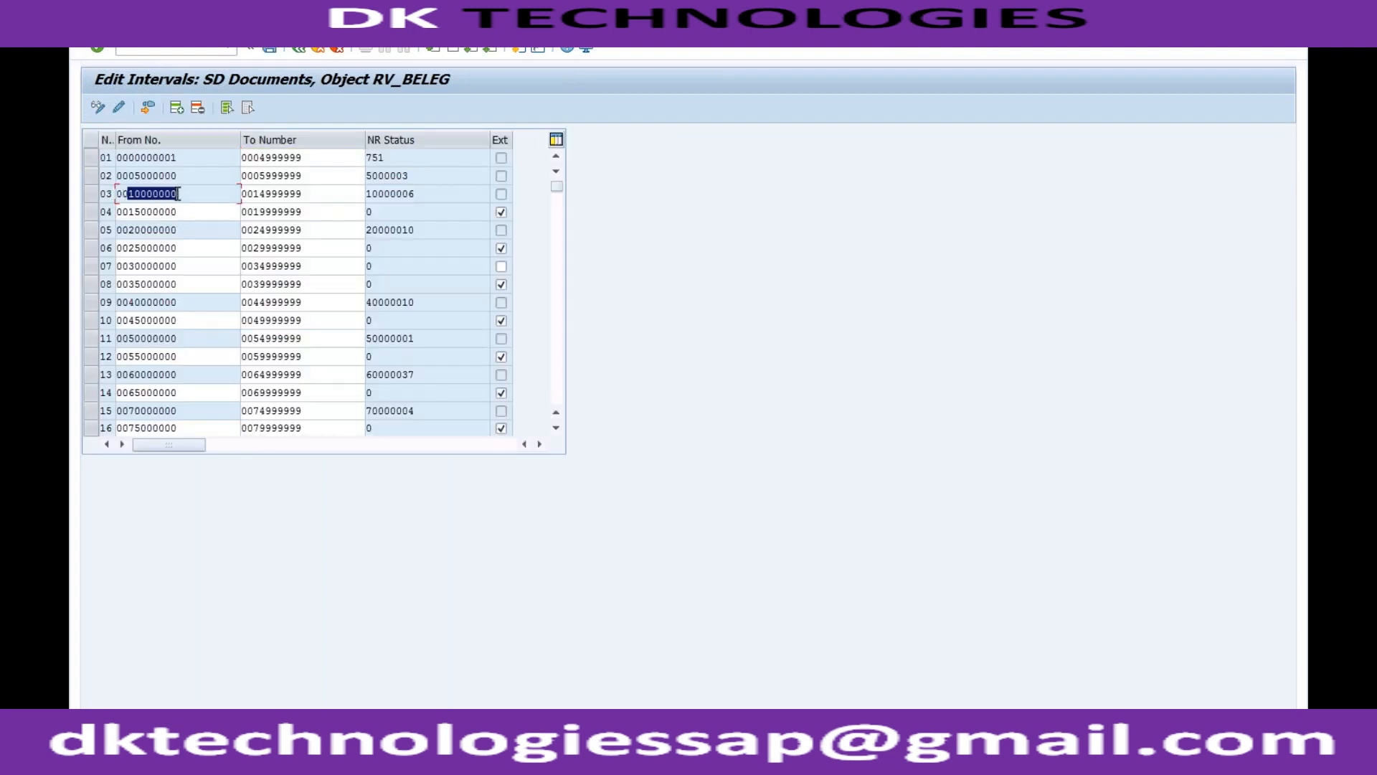
pyautogui.moveTo(418, 192); pyautogui.dragTo(356, 196)
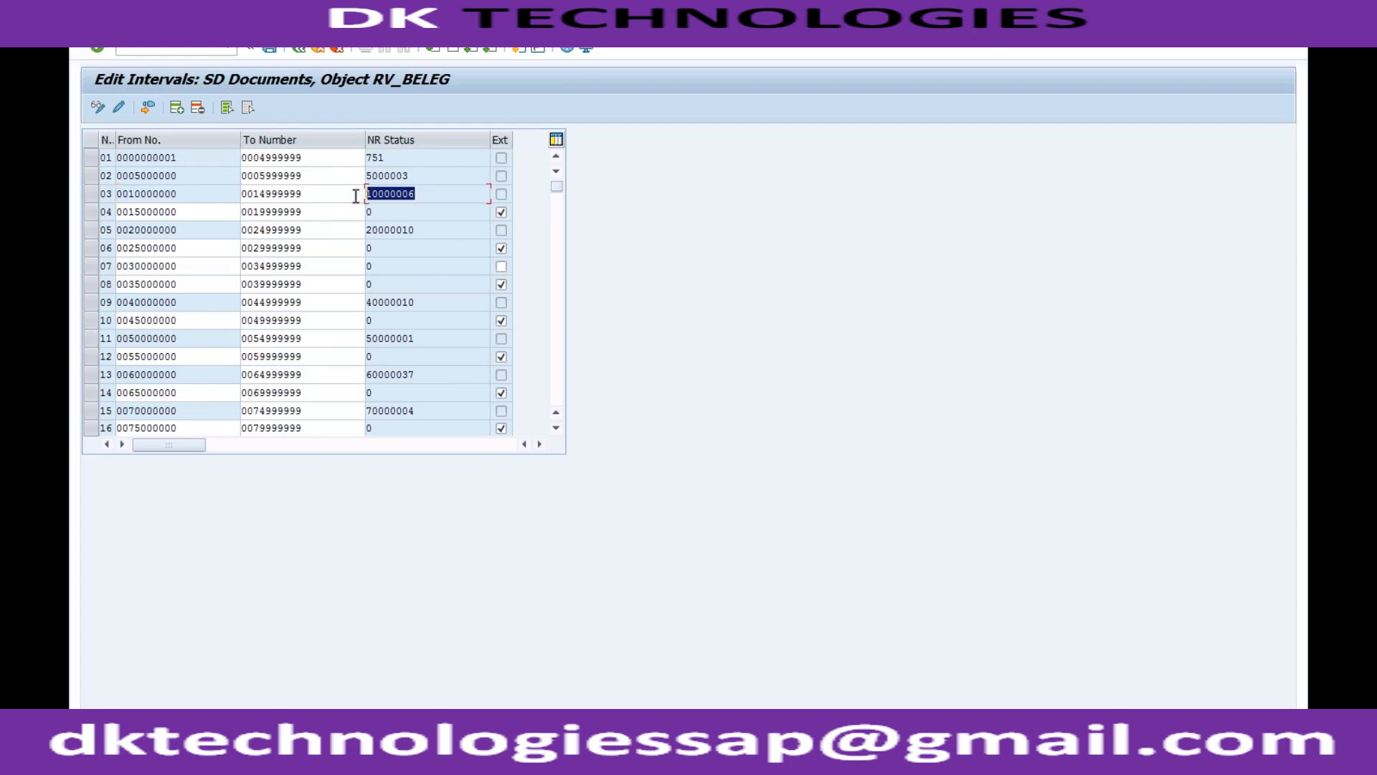
pyautogui.click(355, 196)
pyautogui.click(435, 193)
# Switch to the details of sales document type ZOR1 and inspect its external number range assignment.
pyautogui.click(257, 760)
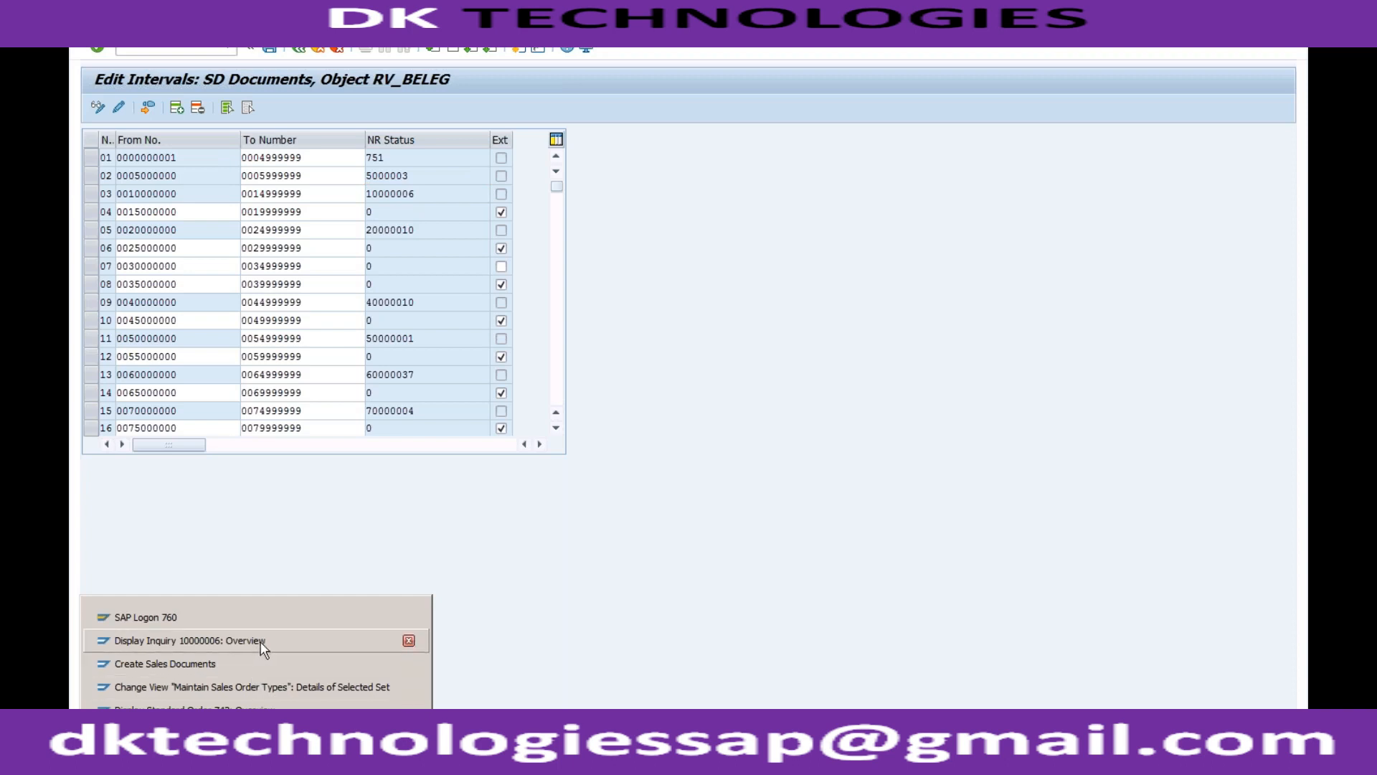
pyautogui.click(251, 686)
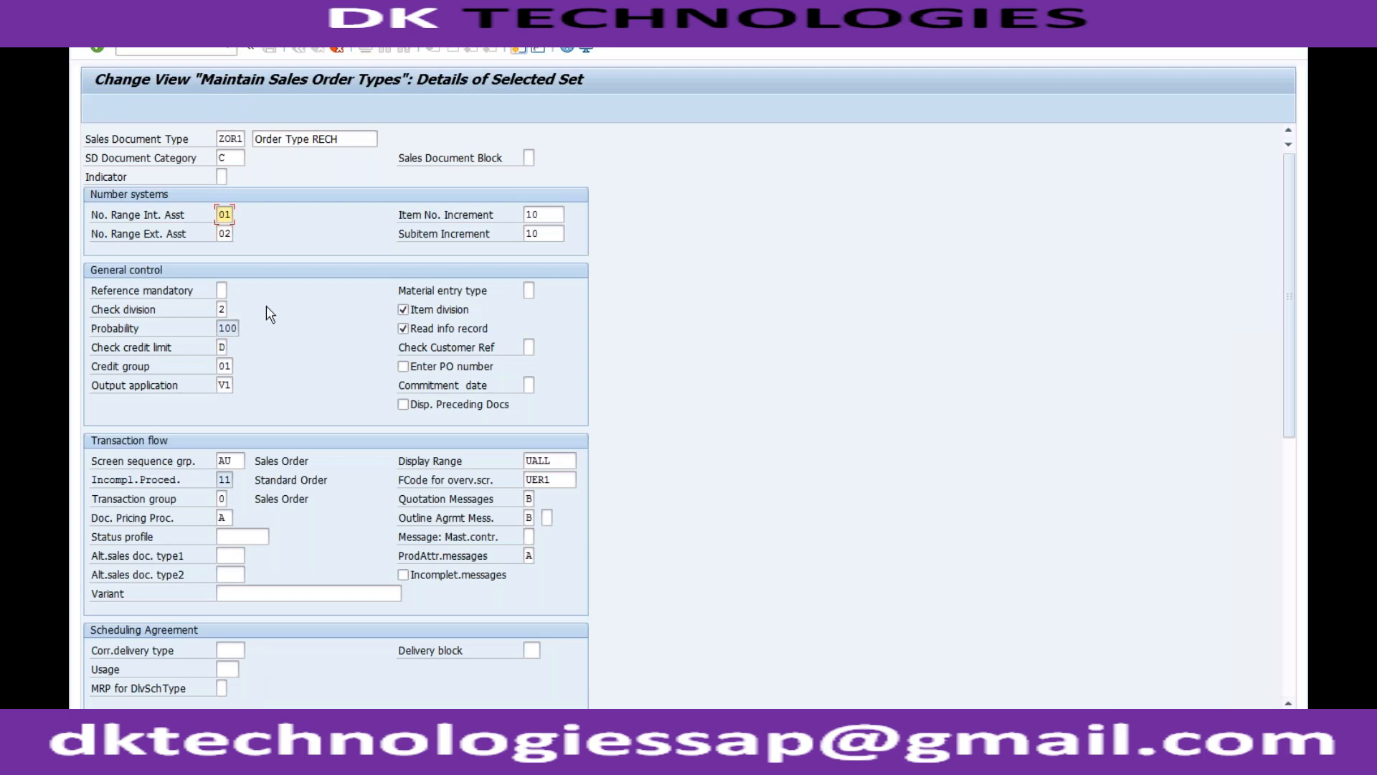
pyautogui.click(225, 234)
# Go back from the number range window to the IMG and display the locked sales document types again.
pyautogui.click(256, 745)
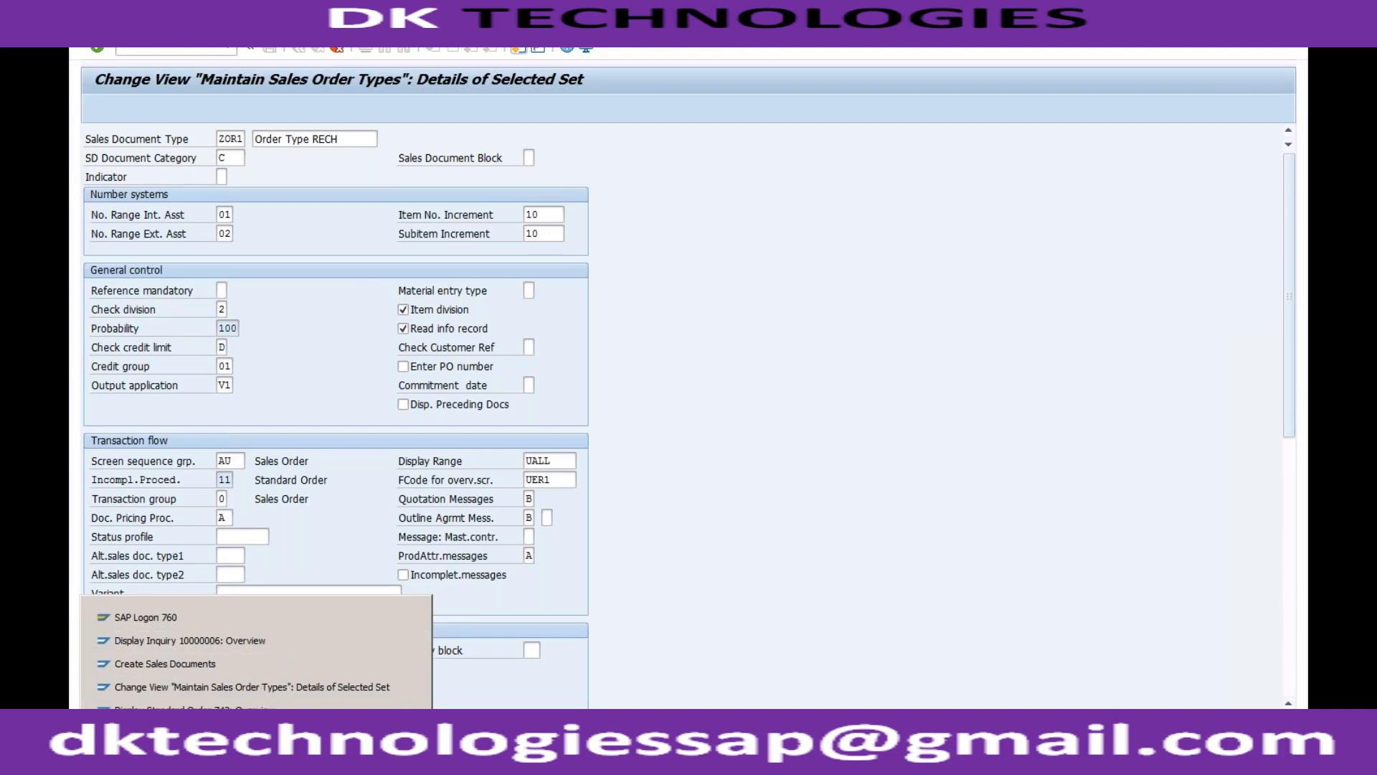
pyautogui.click(251, 733)
pyautogui.click(297, 50)
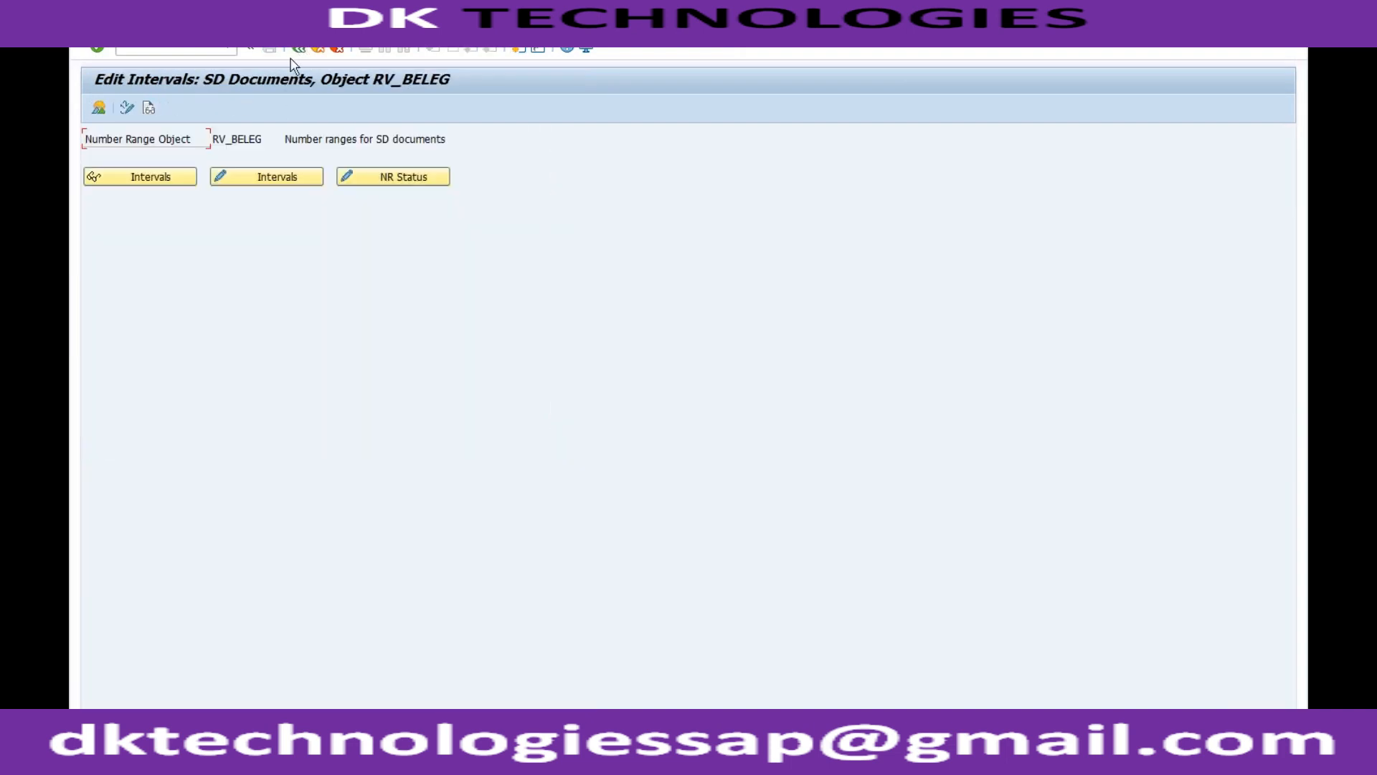
pyautogui.click(296, 54)
pyautogui.click(201, 511)
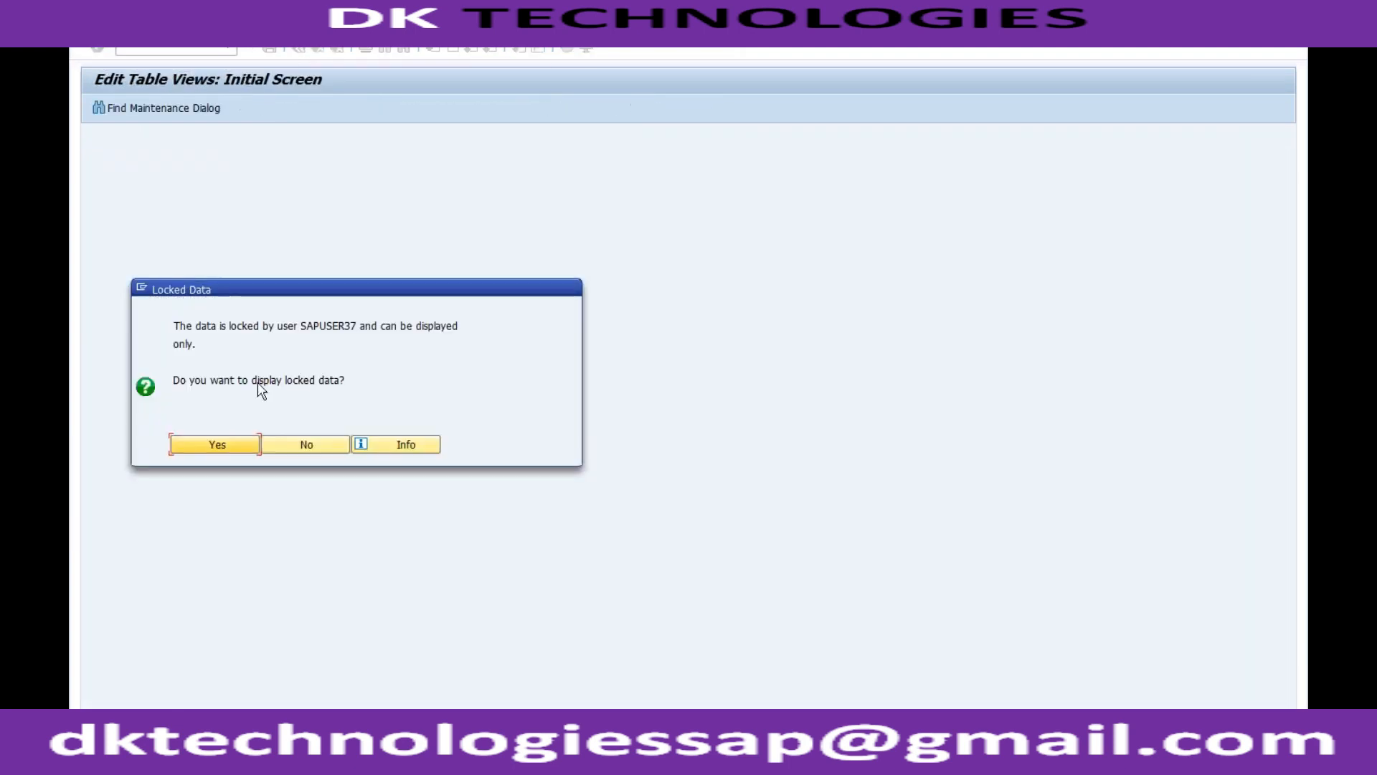
pyautogui.click(236, 450)
# Position the list at sales document type IN and open the Inquiry details.
pyautogui.click(188, 705)
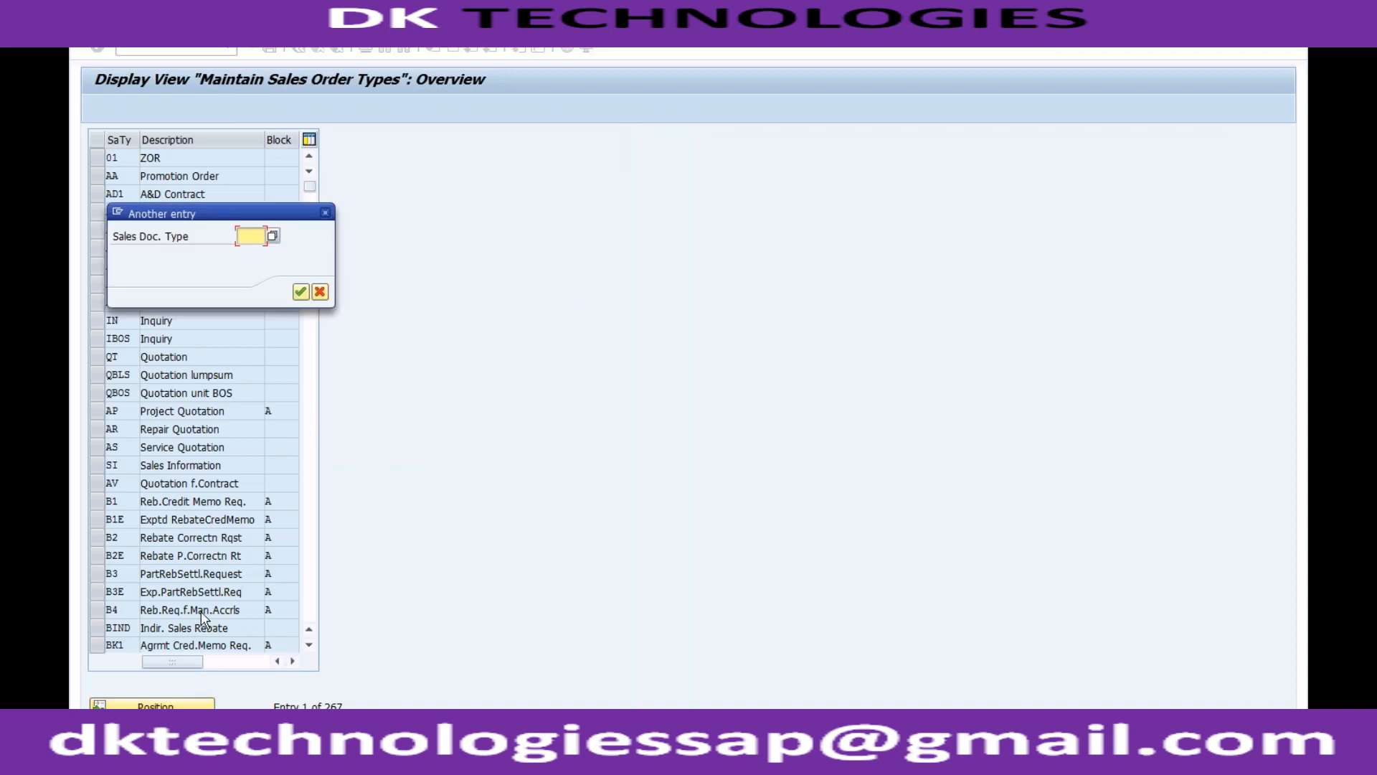
pyautogui.write('IN')
pyautogui.press('Return')
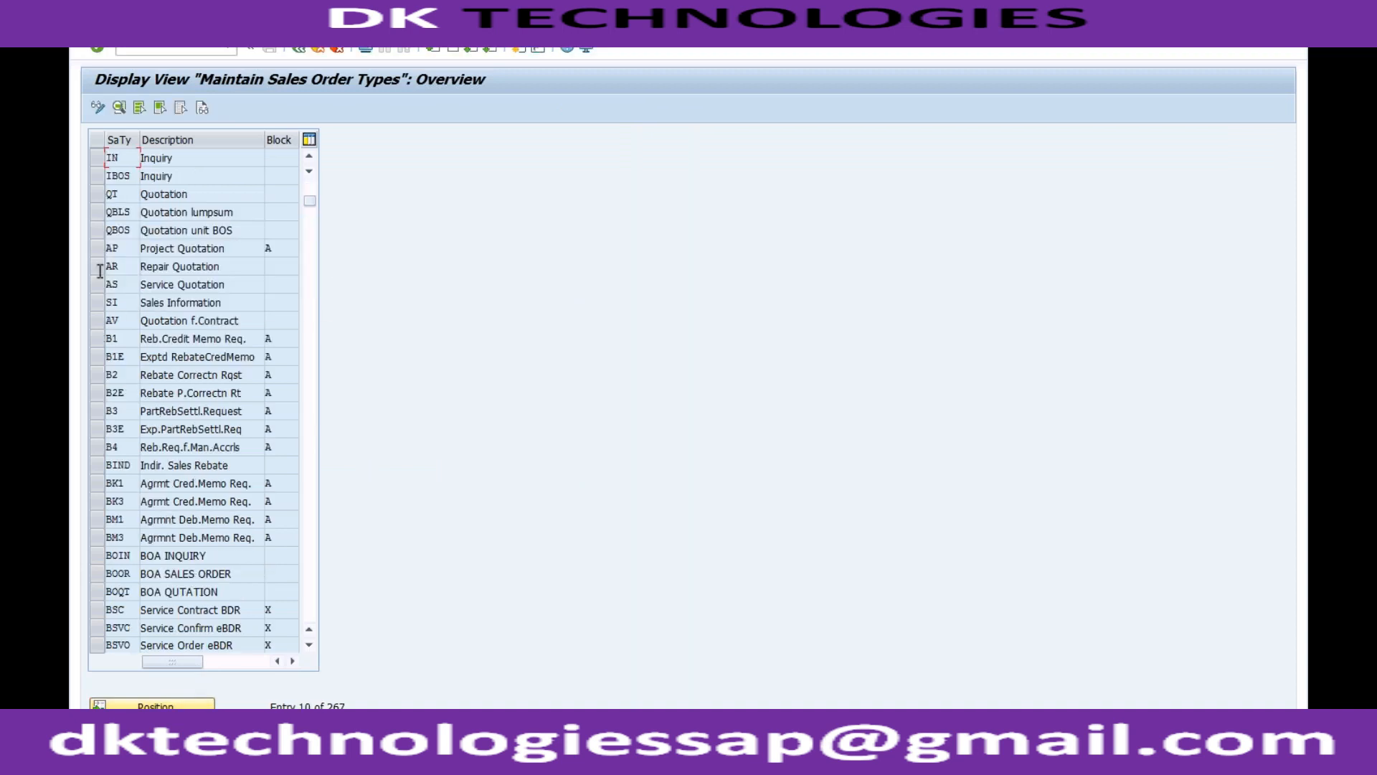
pyautogui.doubleClick(155, 159)
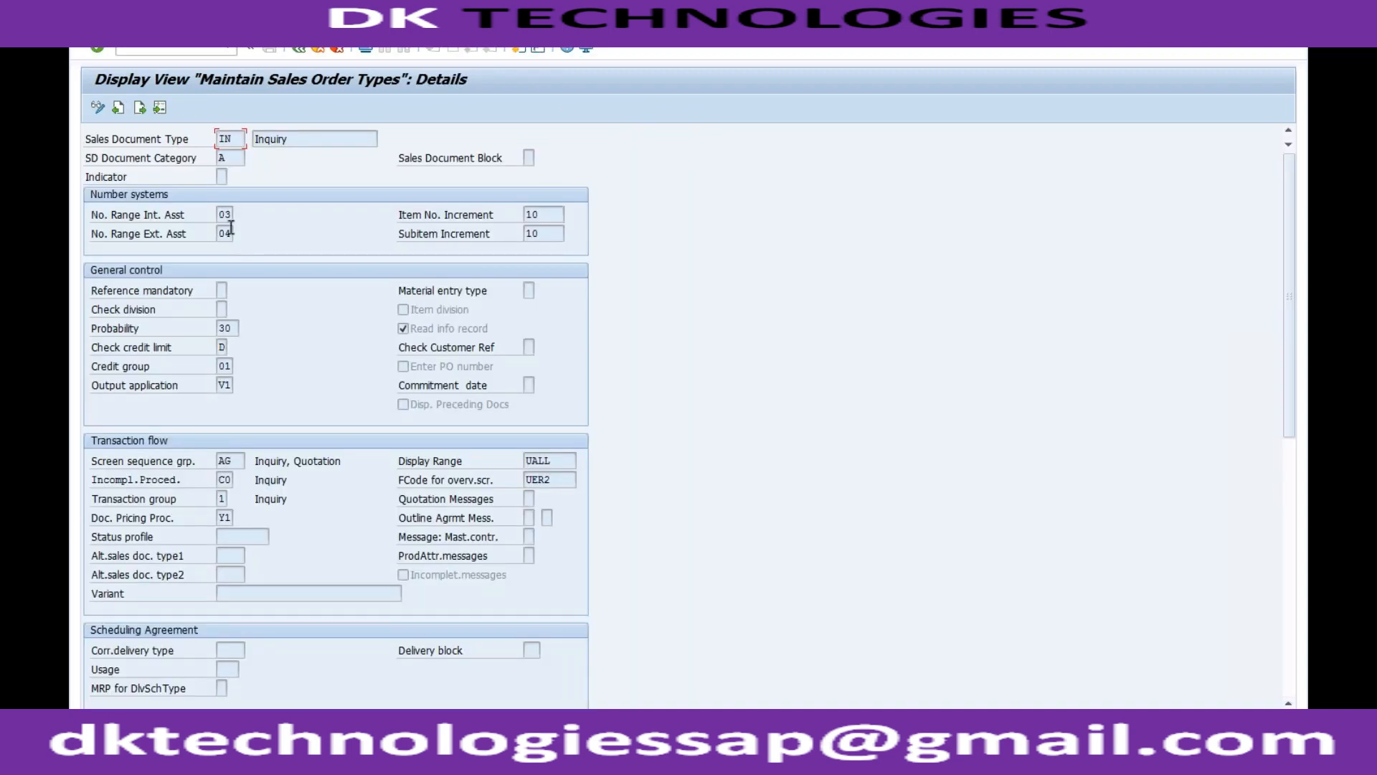
# Examine the internal and external number range assignments of the Inquiry document type.
pyautogui.click(222, 215)
pyautogui.click(220, 234)
pyautogui.doubleClick(228, 214)
pyautogui.click(223, 234)
pyautogui.doubleClick(223, 234)
pyautogui.click(231, 234)
pyautogui.doubleClick(234, 235)
pyautogui.click(234, 235)
# Return to the IMG, open the number range intervals for sales documents and examine the external interval 04.
pyautogui.click(304, 48)
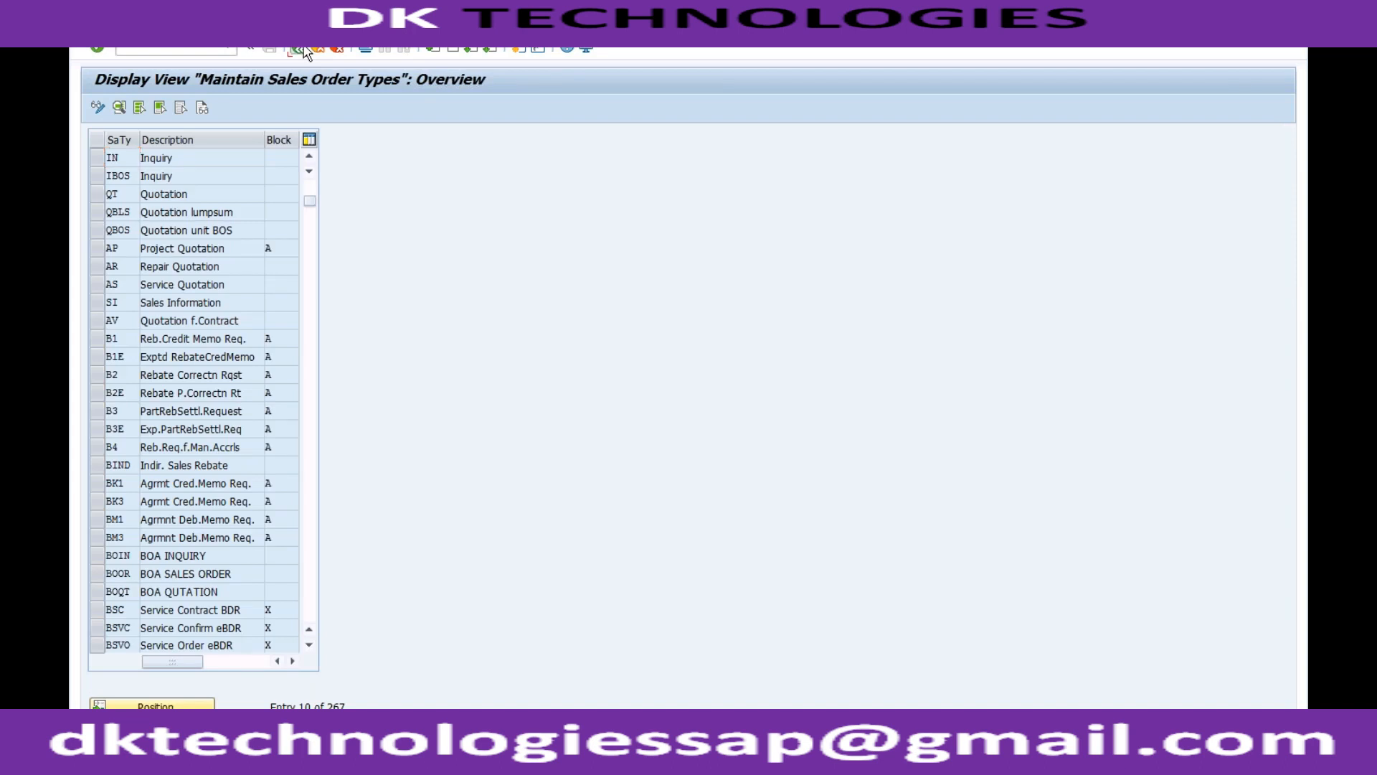
pyautogui.click(300, 48)
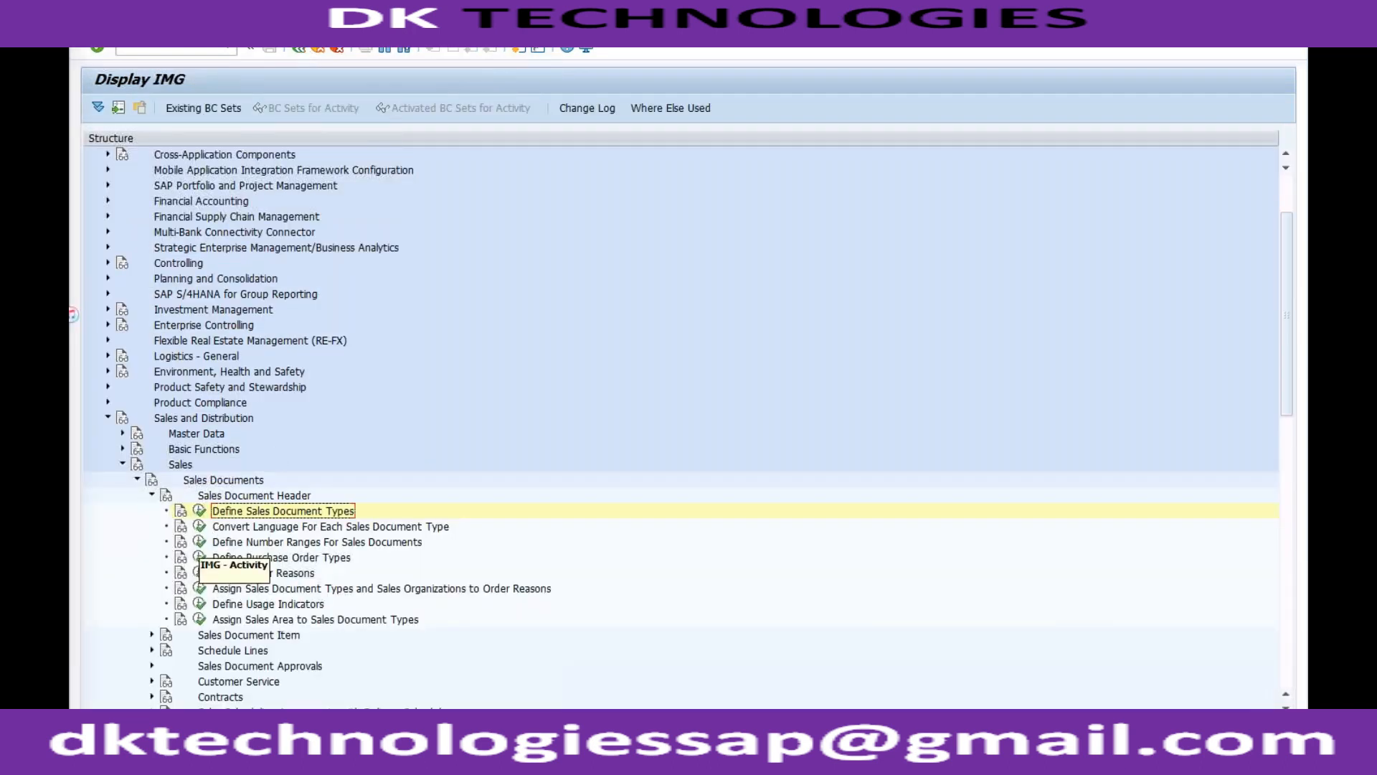
pyautogui.click(200, 542)
pyautogui.click(277, 184)
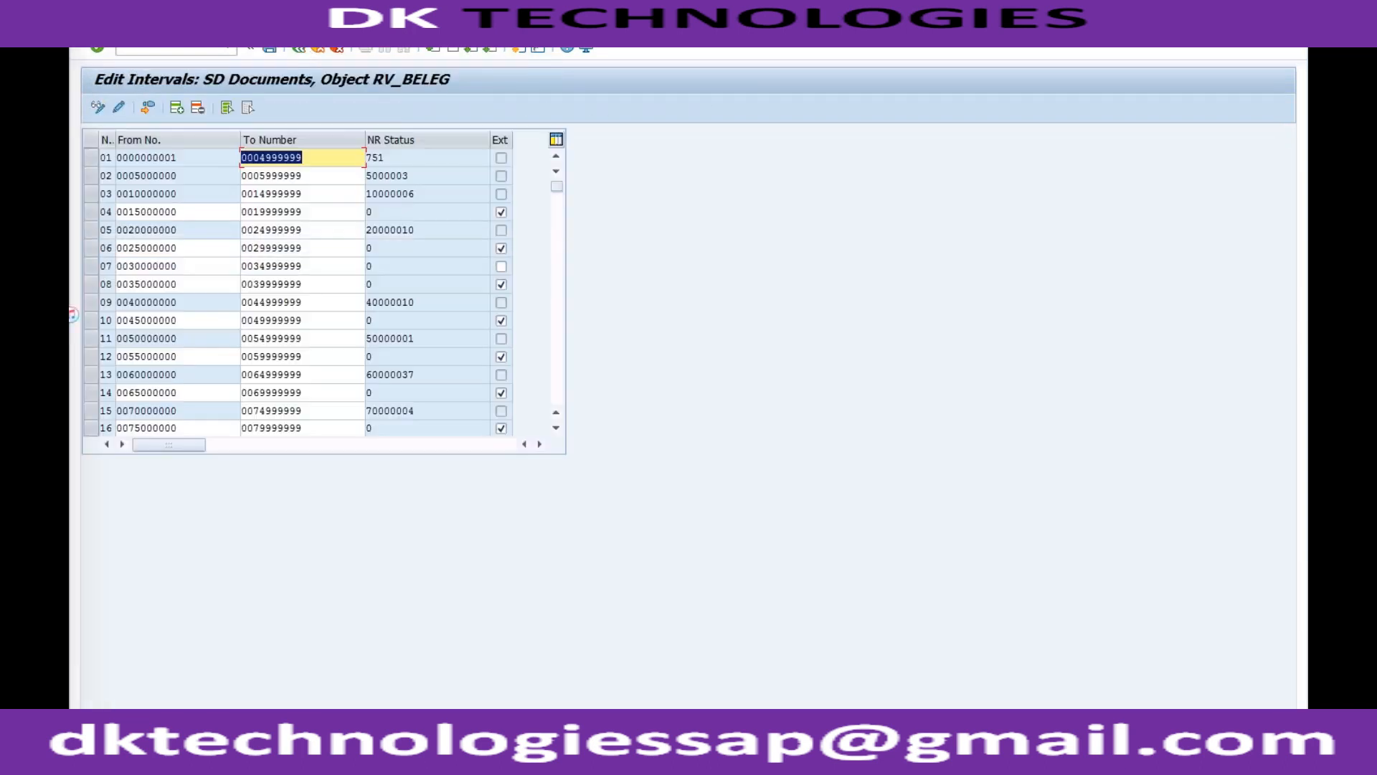
pyautogui.click(194, 212)
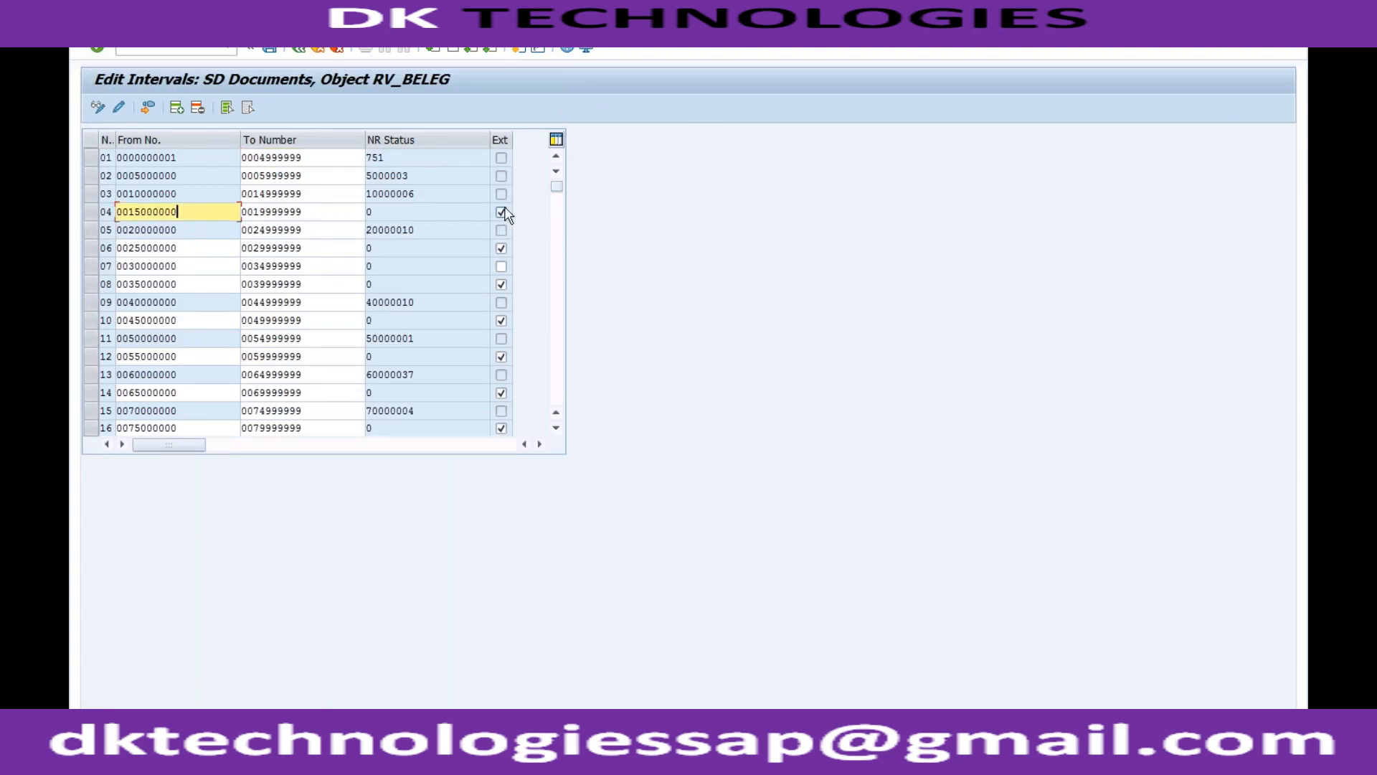
pyautogui.moveTo(202, 212); pyautogui.dragTo(129, 213)
pyautogui.hotkey('ctrl', 'c')
pyautogui.click(130, 212)
# Switch to the displayed inquiry and start creating a new inquiry from it.
pyautogui.click(256, 760)
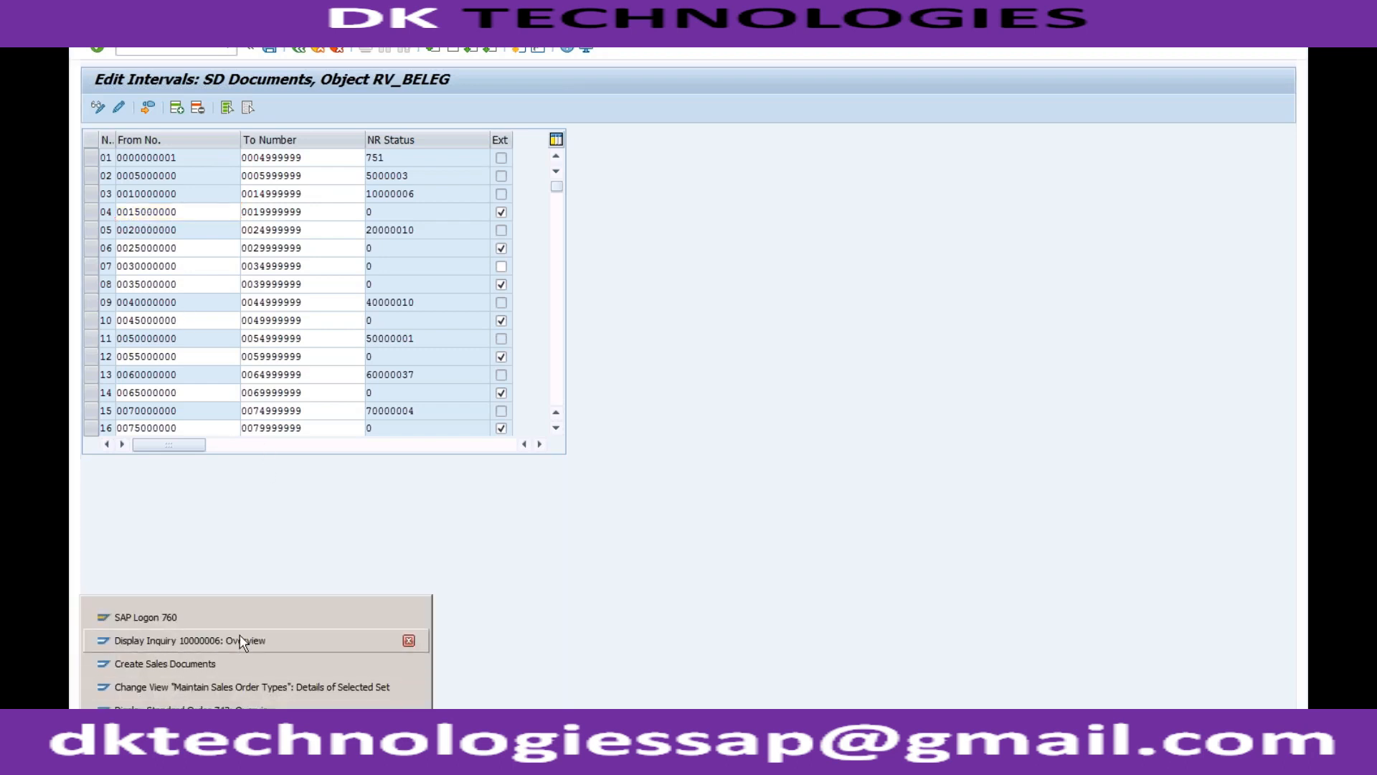
pyautogui.click(258, 640)
pyautogui.click(108, 33)
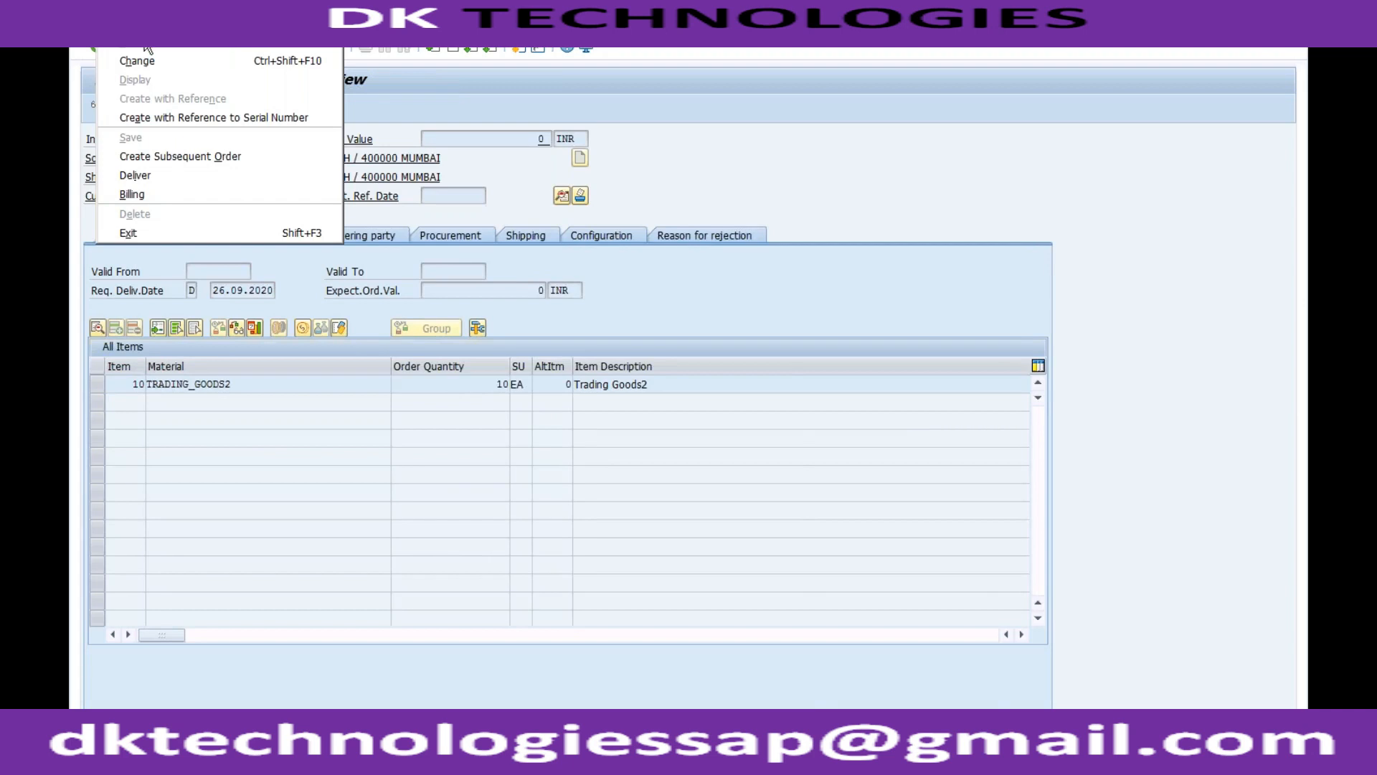
pyautogui.click(126, 52)
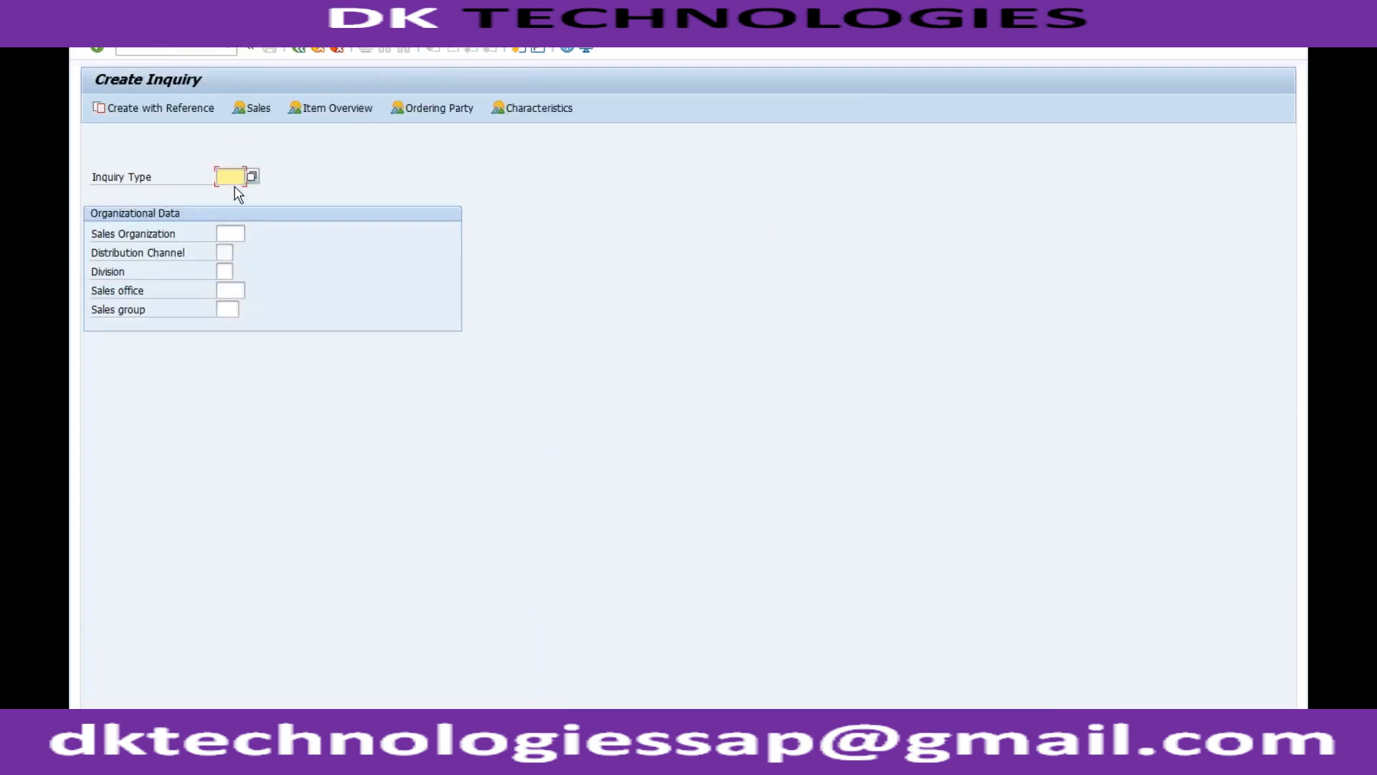
# Fill in the inquiry type, sales organization, distribution channel and division from earlier entries, and continue to the inquiry overview.
pyautogui.click(235, 186)
pyautogui.click(238, 193)
pyautogui.press('Tab')
pyautogui.press('Down')
pyautogui.press('Return')
pyautogui.press('Tab')
pyautogui.press('Down')
pyautogui.press('Return')
pyautogui.press('Tab')
pyautogui.press('Down')
pyautogui.press('Return')
pyautogui.press('Return')
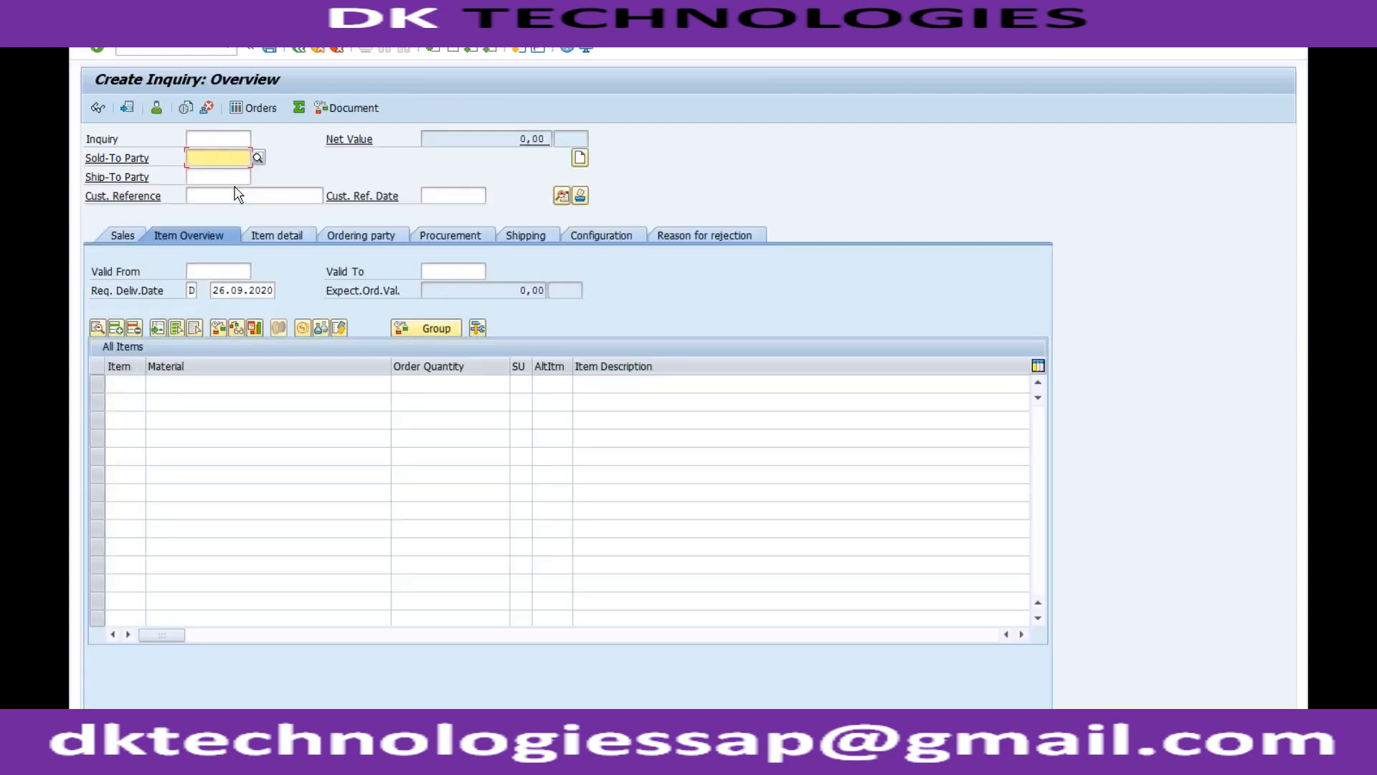
# Try entering an external document number in the Inquiry field and clear the field again.
pyautogui.click(214, 140)
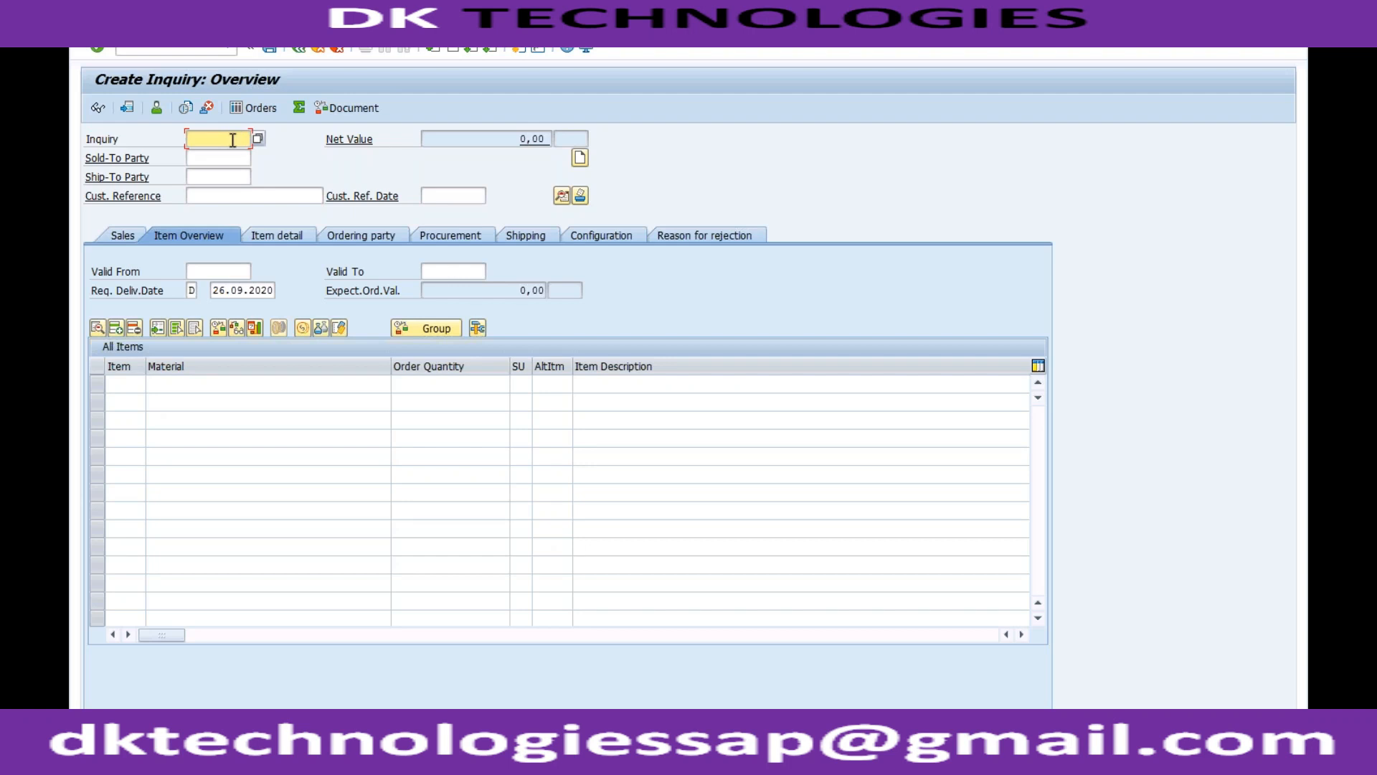
pyautogui.hotkey('ctrl', 'v')
pyautogui.moveTo(239, 138); pyautogui.dragTo(187, 140)
pyautogui.press('Delete')
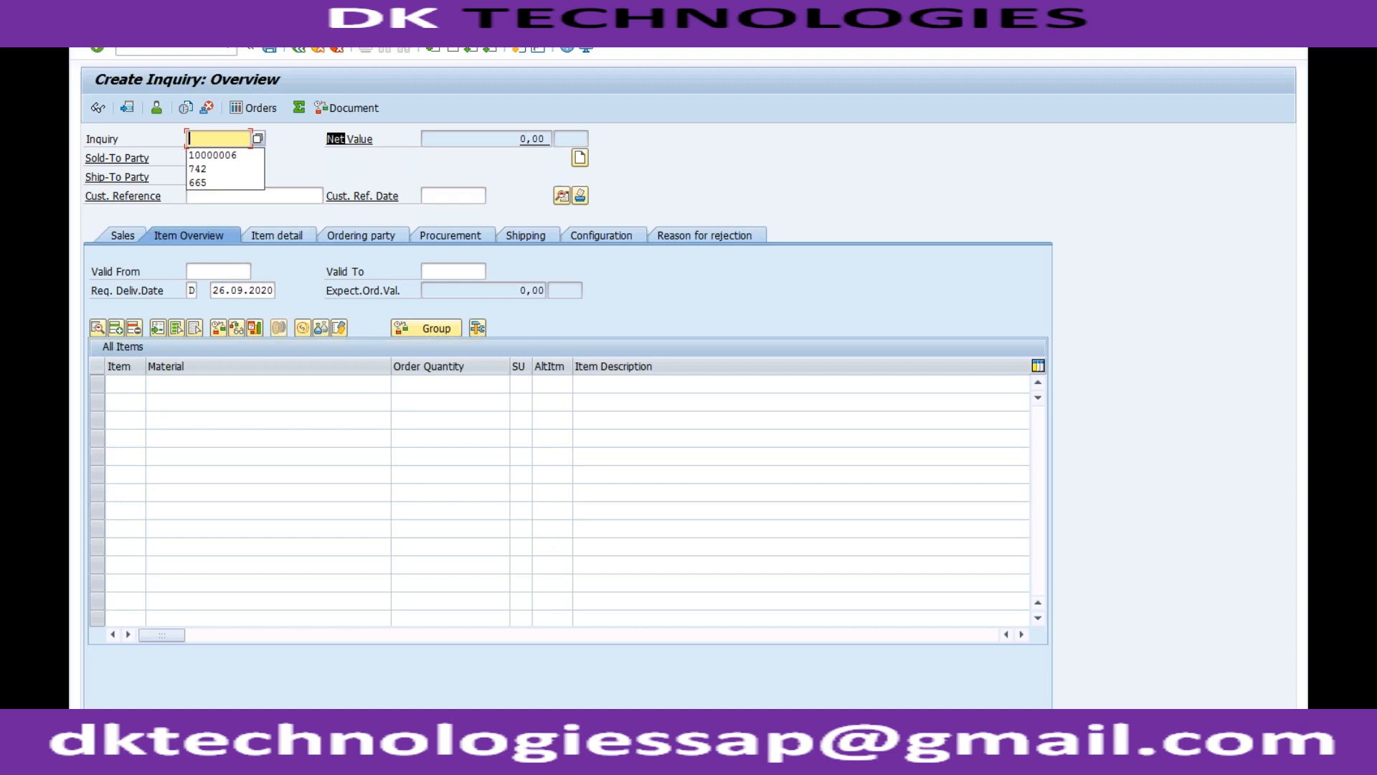
pyautogui.click(172, 141)
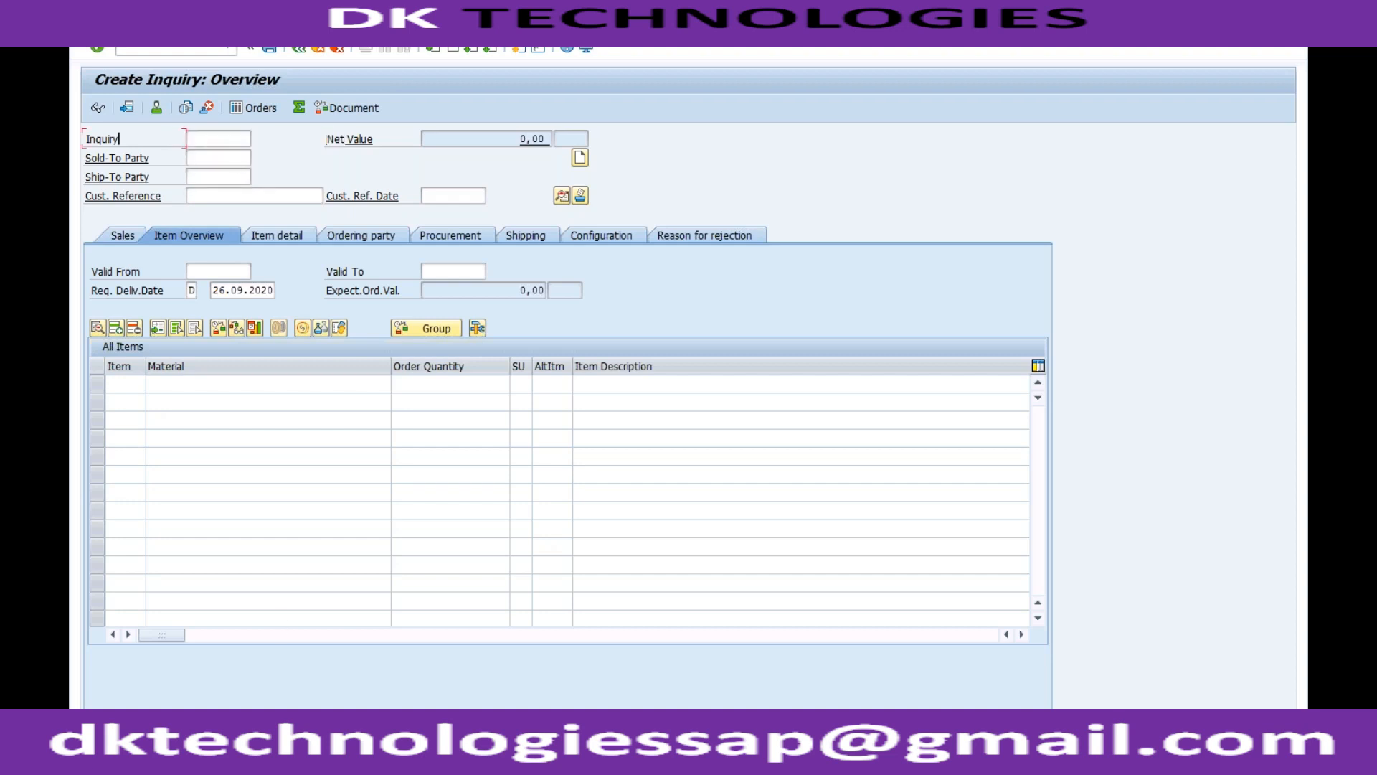
# Switch to the details of sales document type ZOR1 and clear its external number range assignment.
pyautogui.click(256, 746)
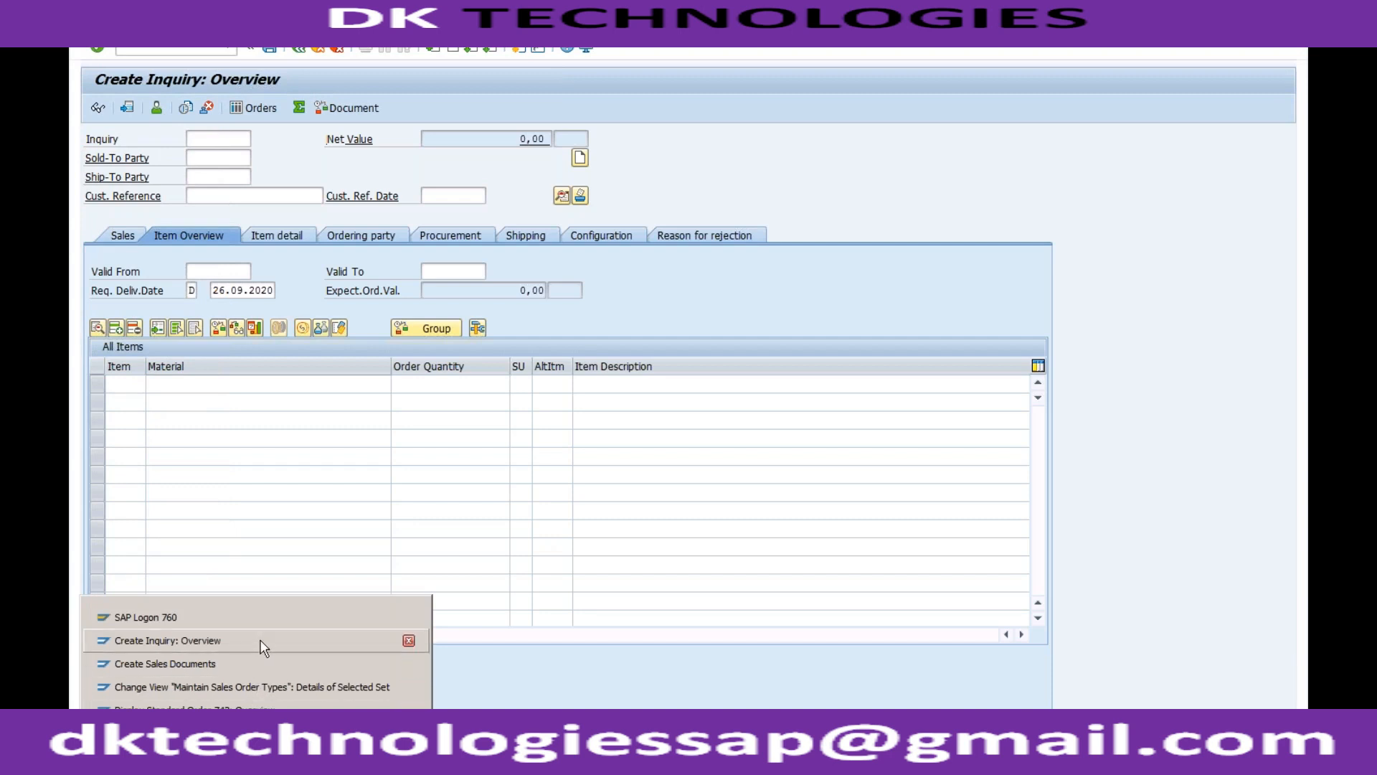
pyautogui.click(259, 686)
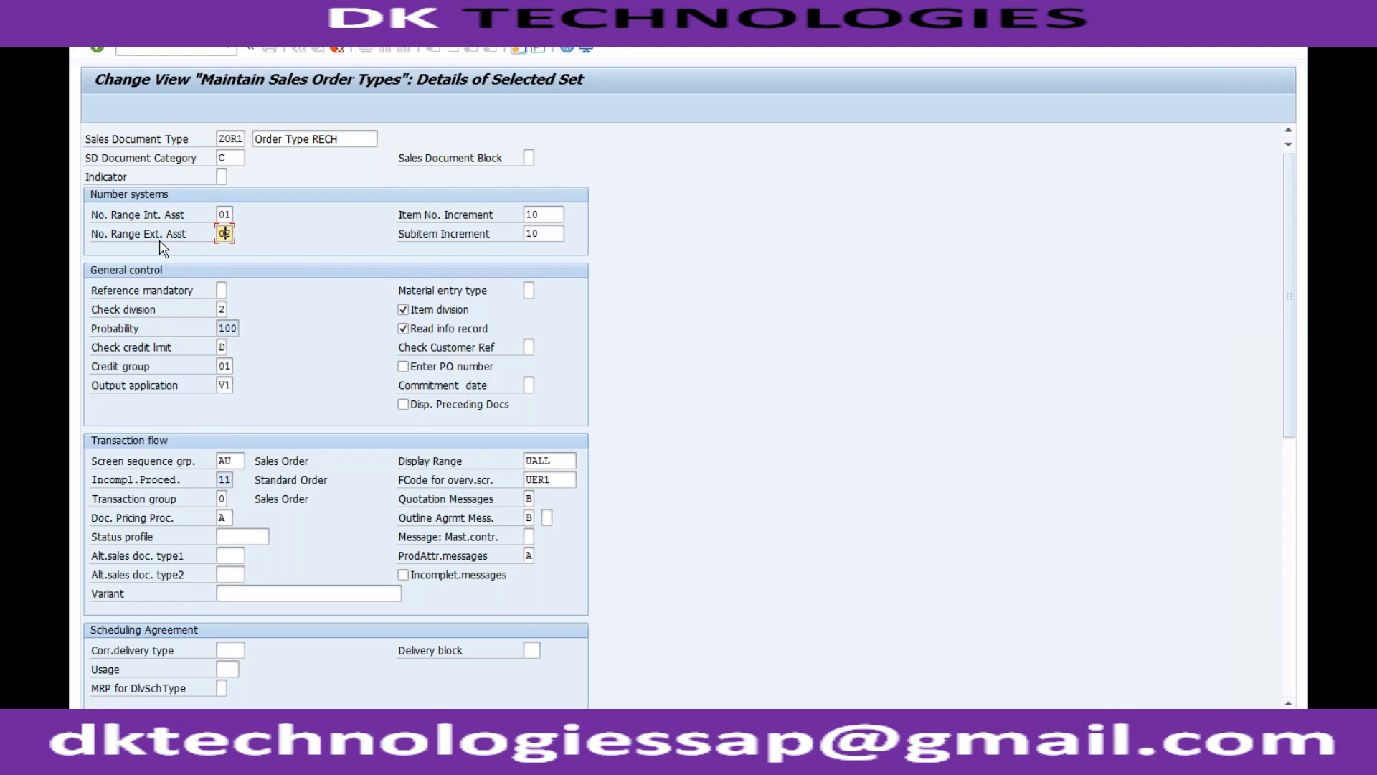
pyautogui.doubleClick(227, 234)
pyautogui.press('Delete')
pyautogui.click(256, 753)
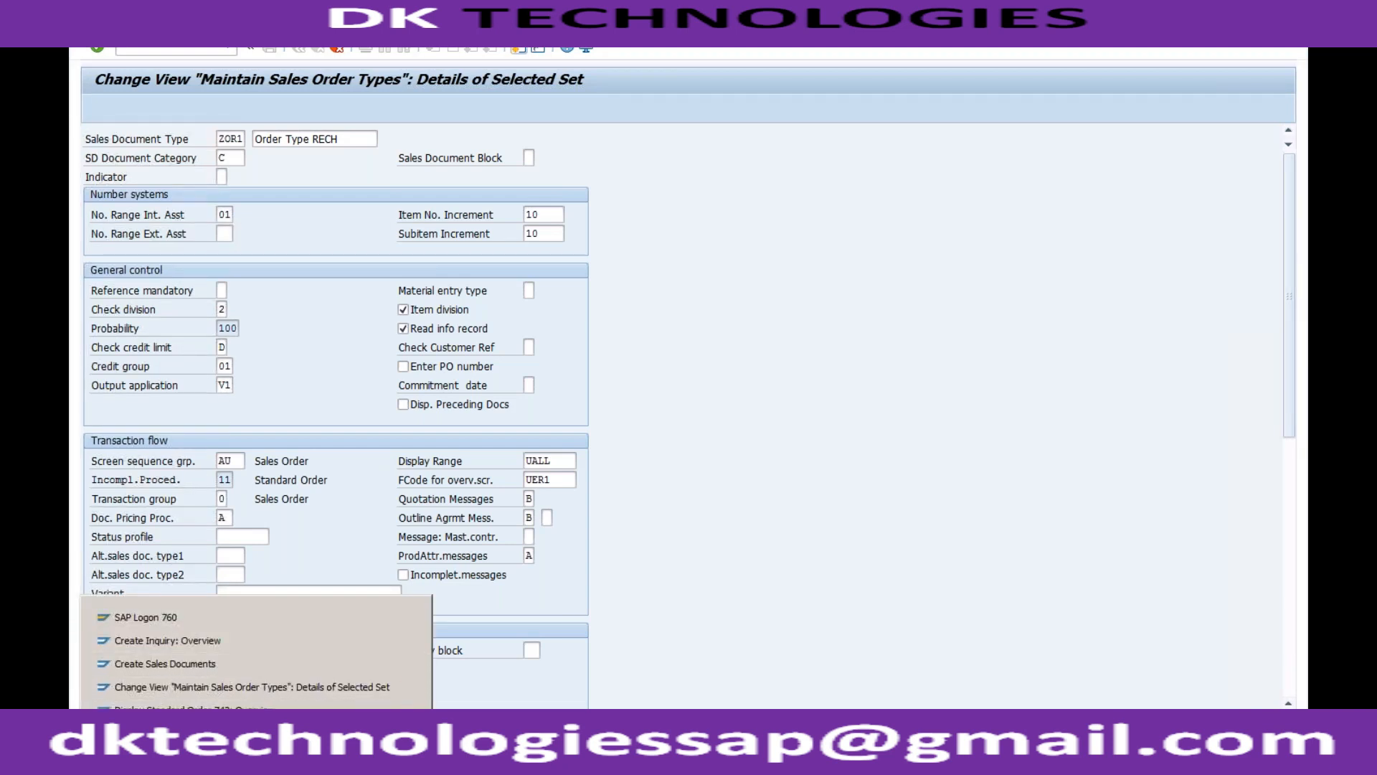
# Check the RV_BELEG number range intervals and set the external number range assignment of sales document type ZOR1 to 02.
pyautogui.click(265, 733)
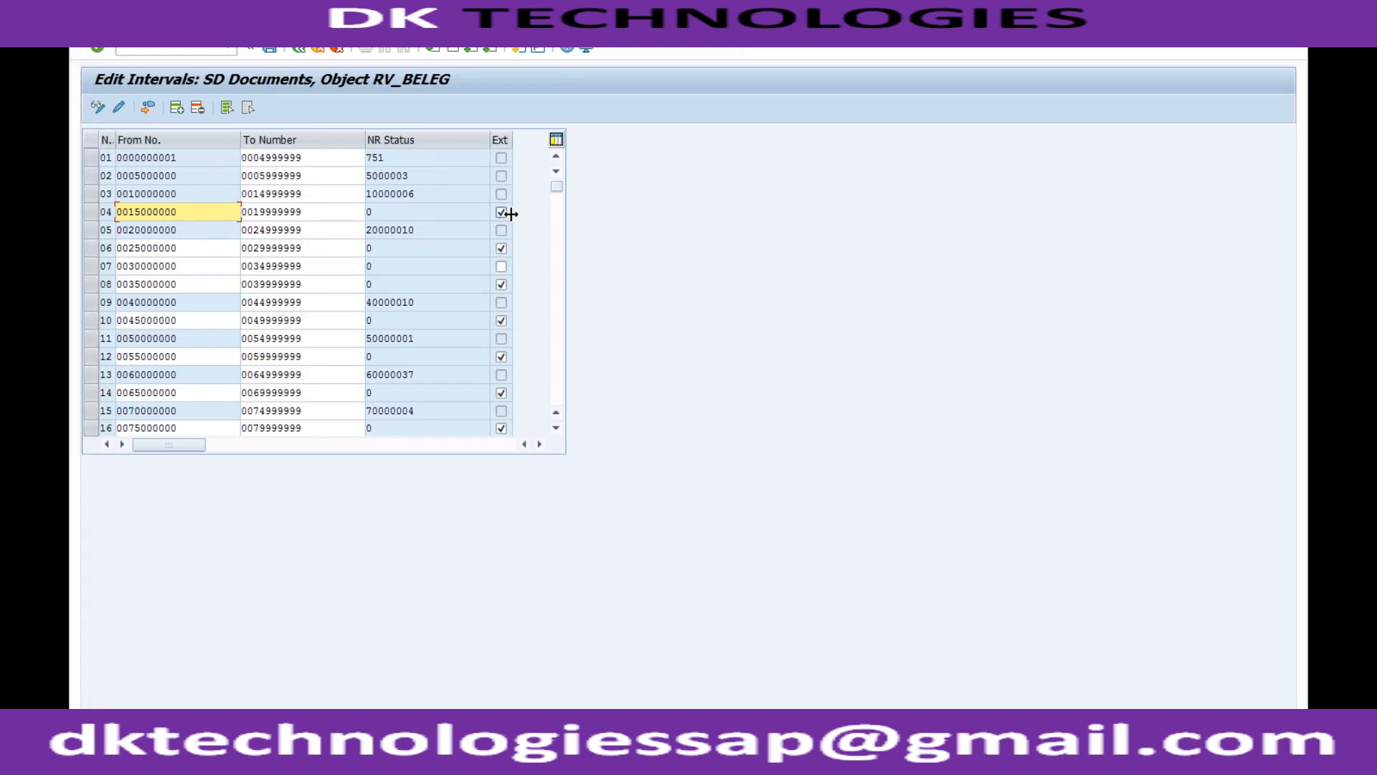
pyautogui.click(264, 726)
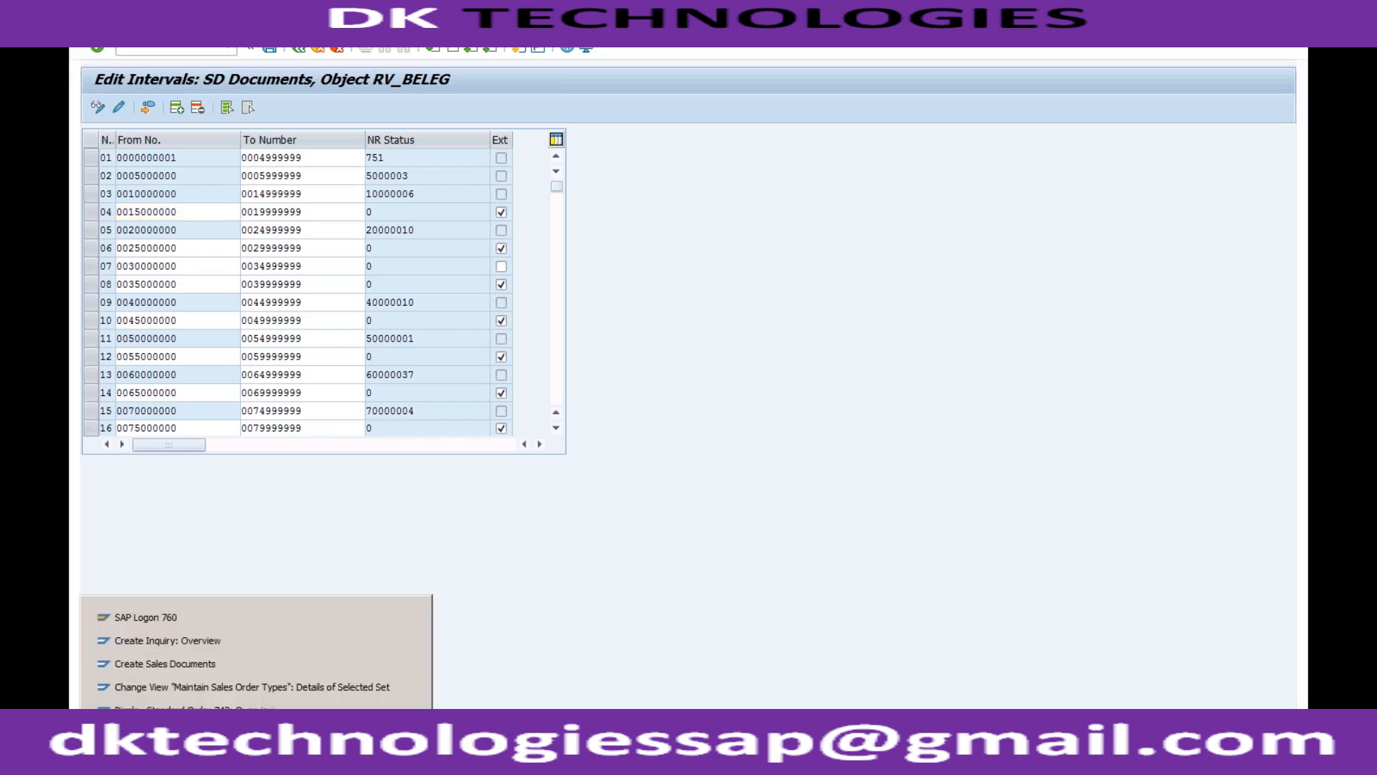
pyautogui.click(259, 687)
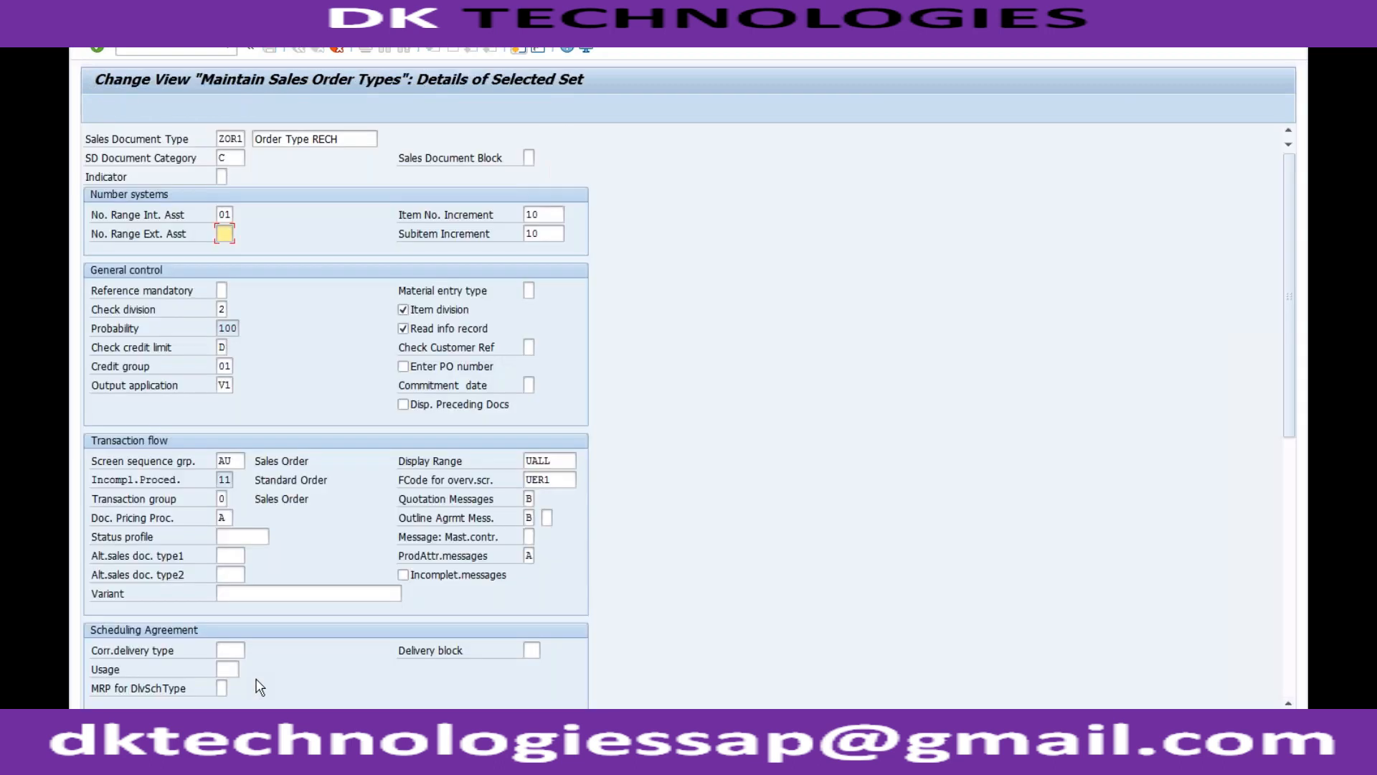
pyautogui.write('02')
pyautogui.click(551, 216)
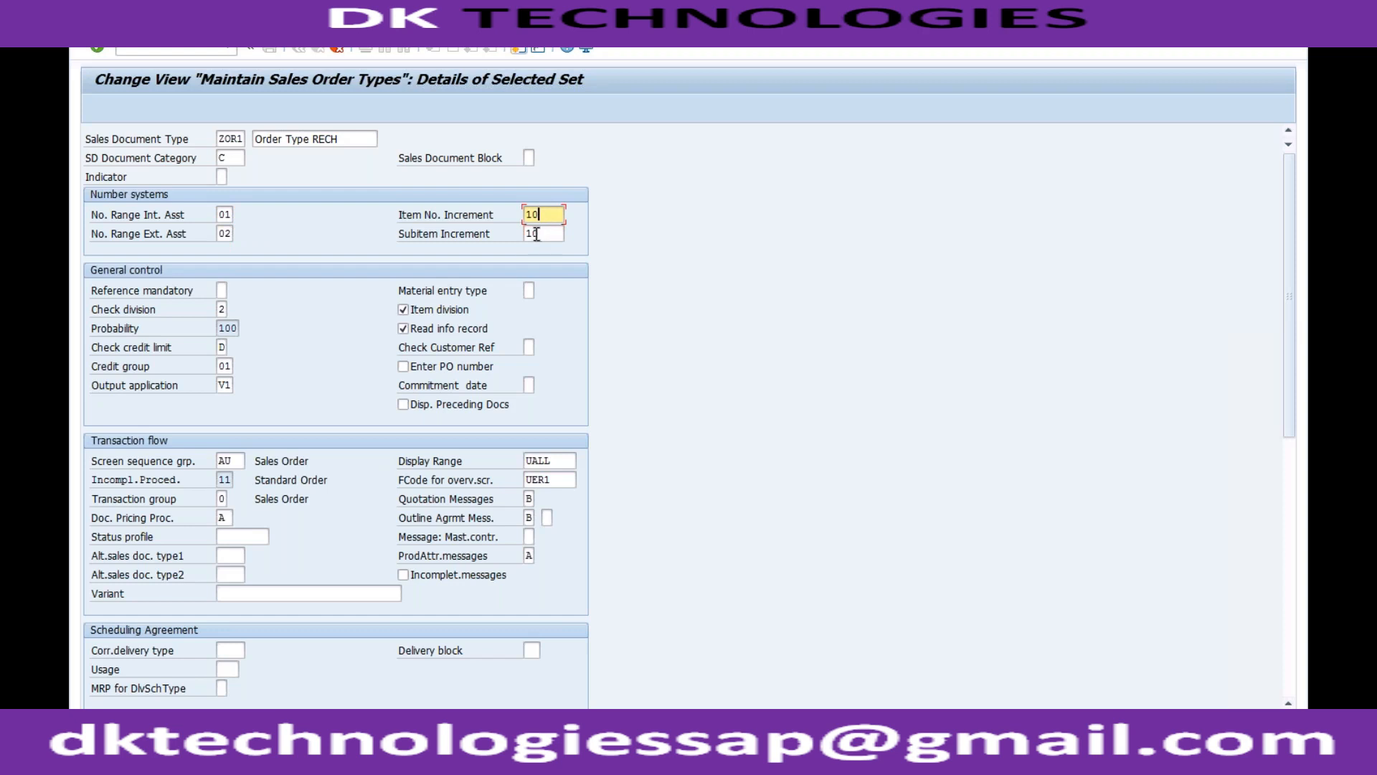
# Switch to the new inquiry and go to displaying the last saved inquiry without saving the entered data.
pyautogui.click(257, 749)
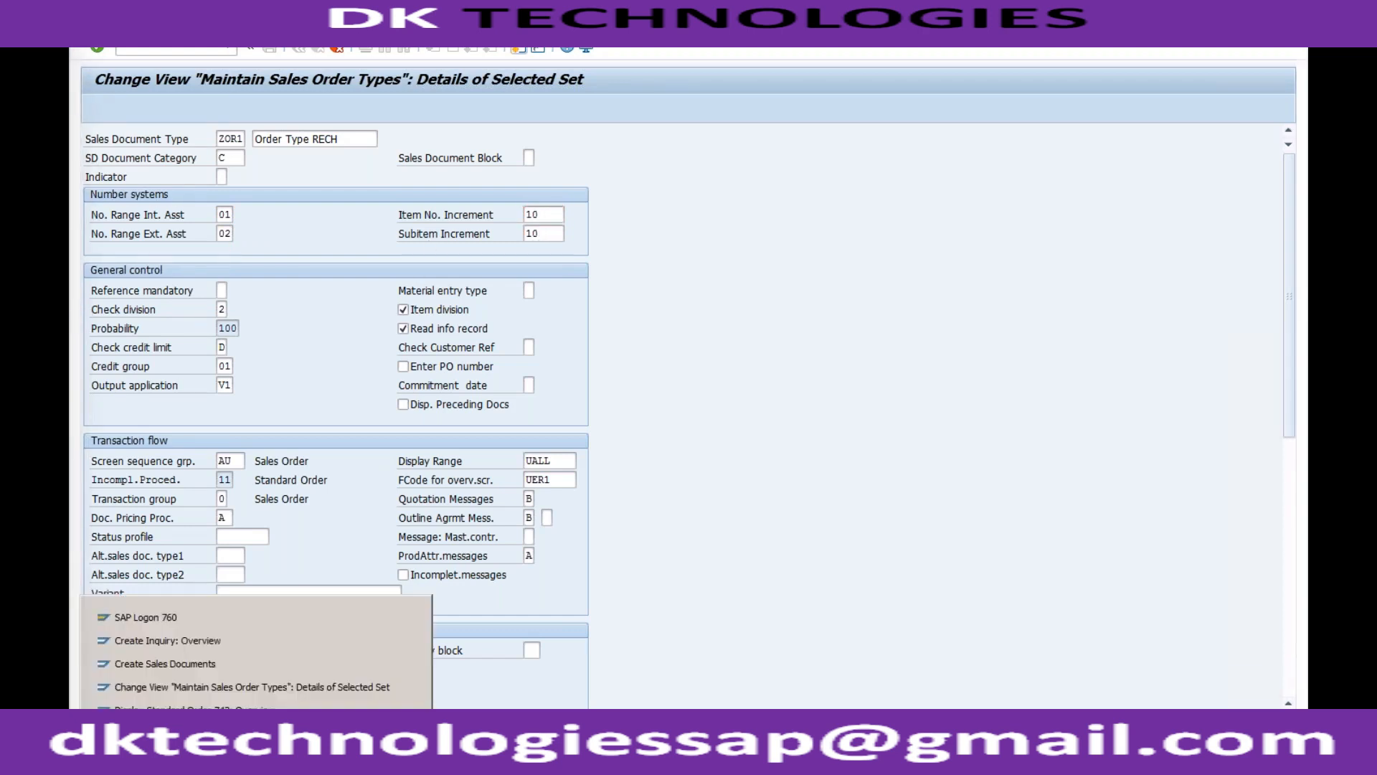
pyautogui.click(242, 641)
pyautogui.click(108, 33)
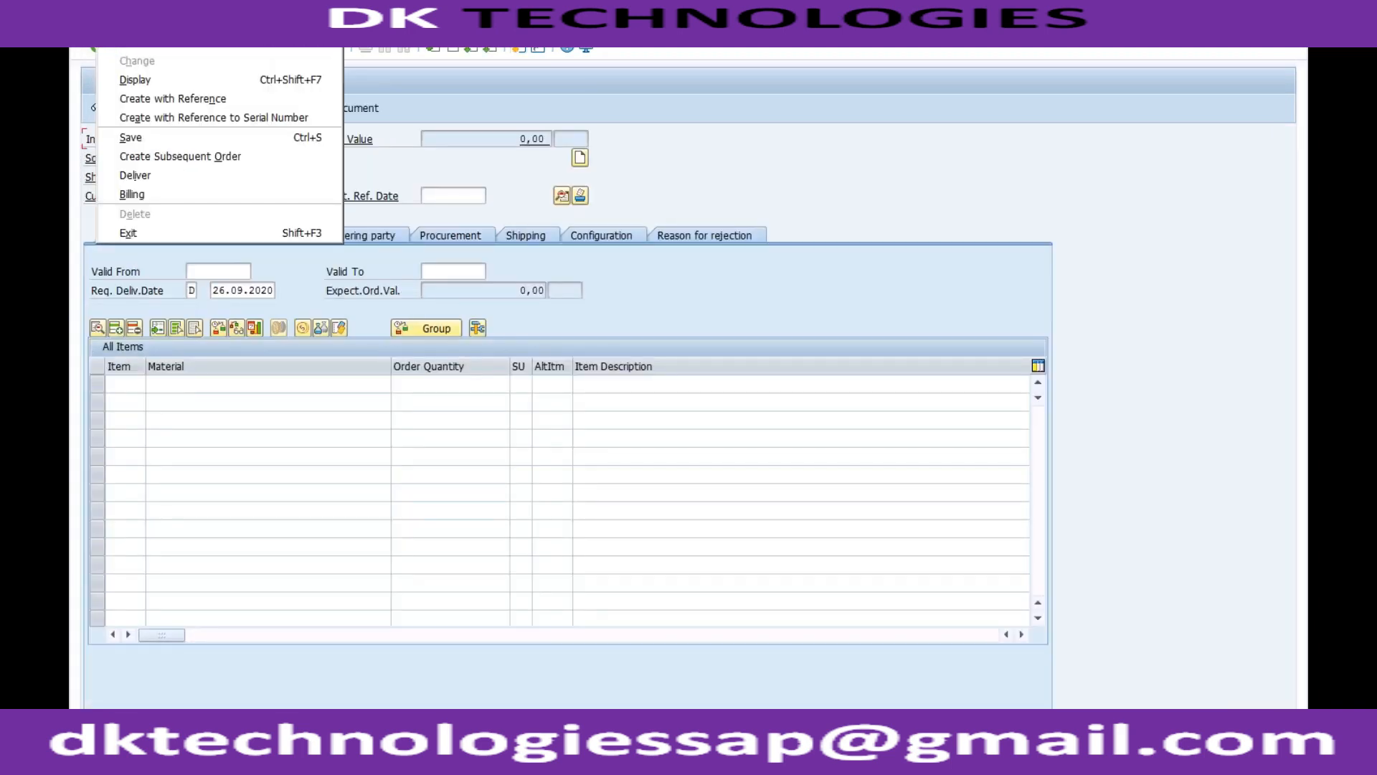
pyautogui.click(145, 74)
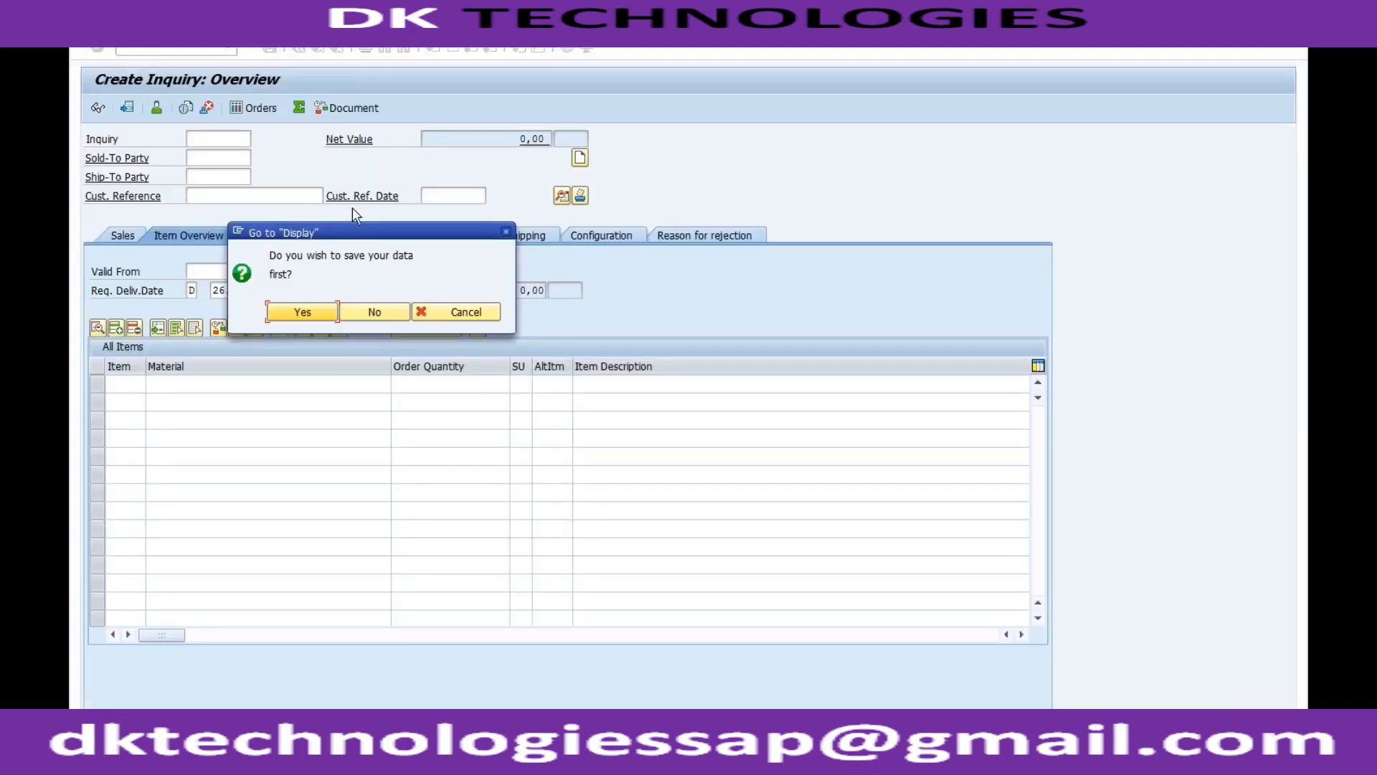
pyautogui.click(363, 322)
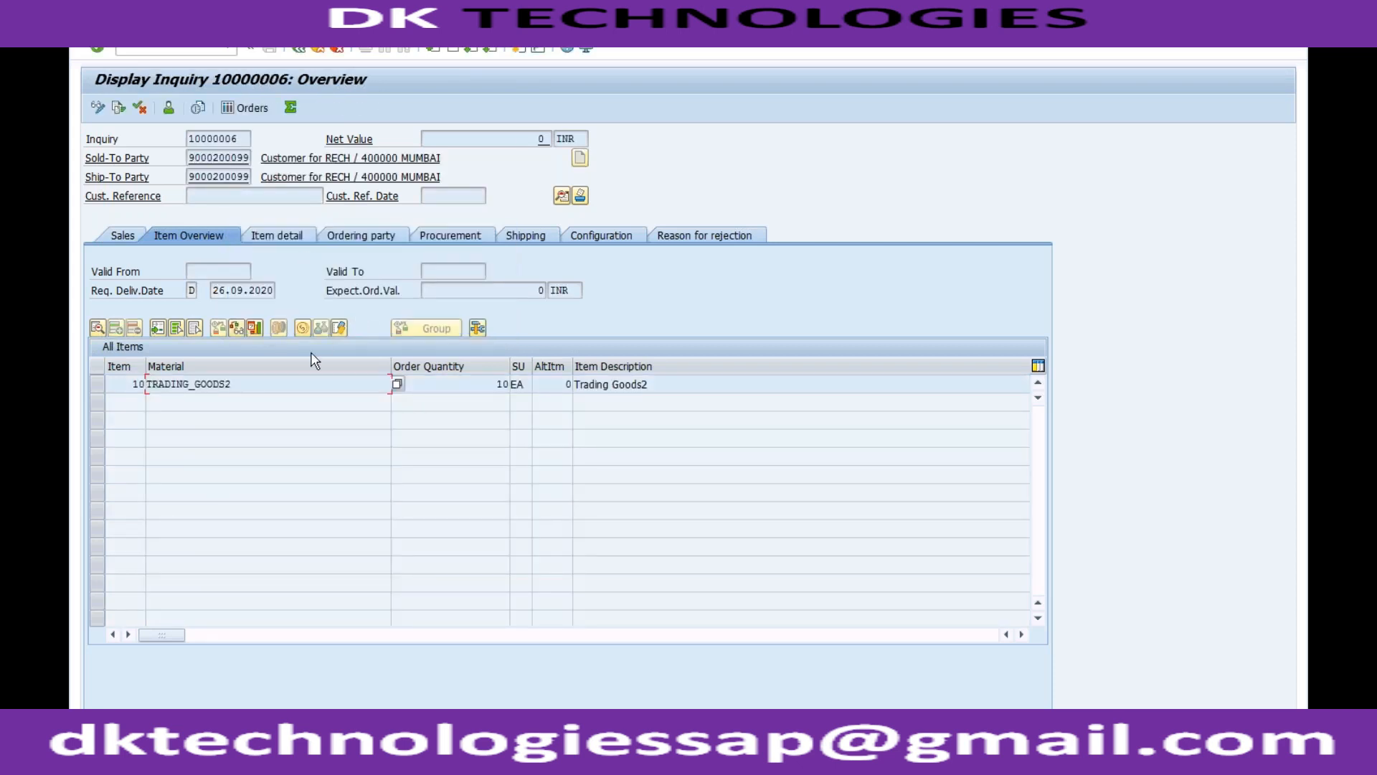
# Put the displayed inquiry into change mode and add material TRADING_GOODS1 with an order quantity of 5.
pyautogui.click(132, 385)
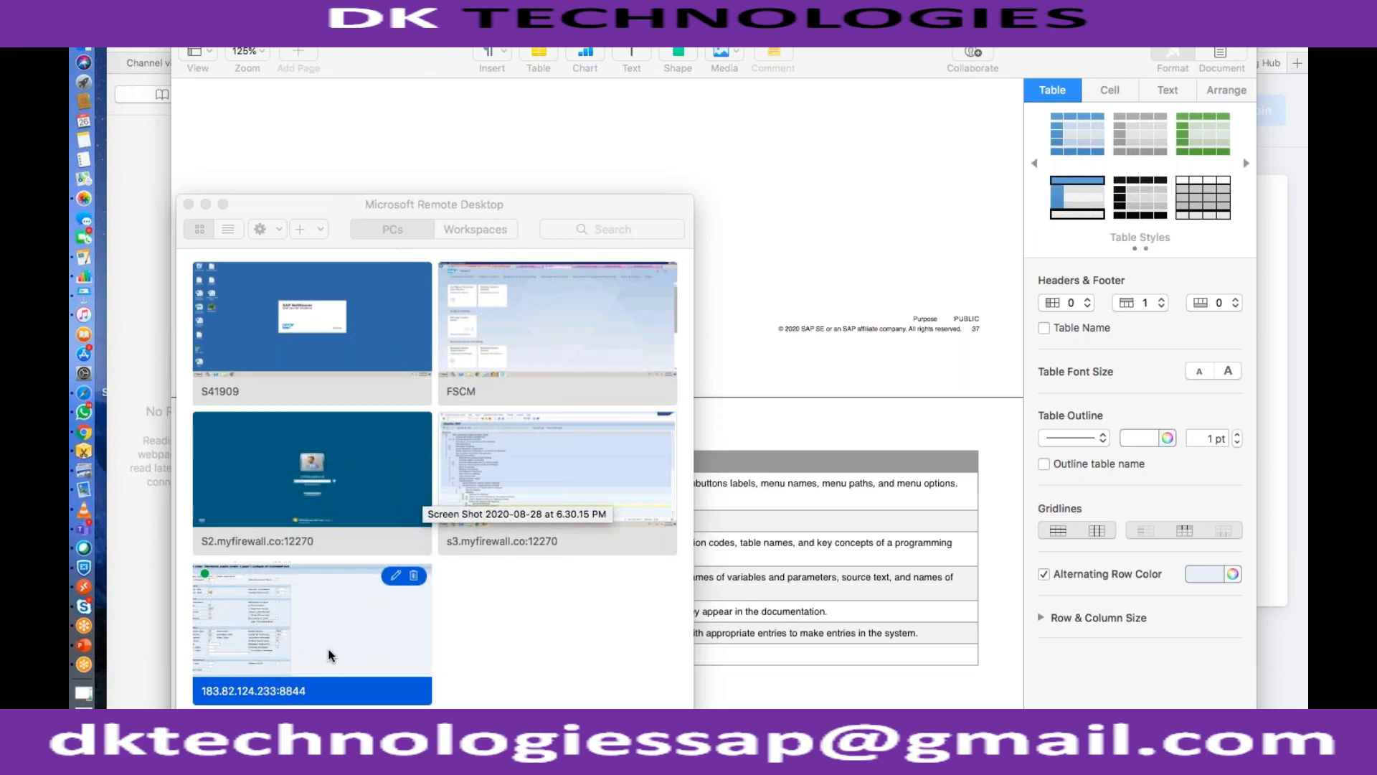
pyautogui.doubleClick(329, 651)
pyautogui.click(236, 384)
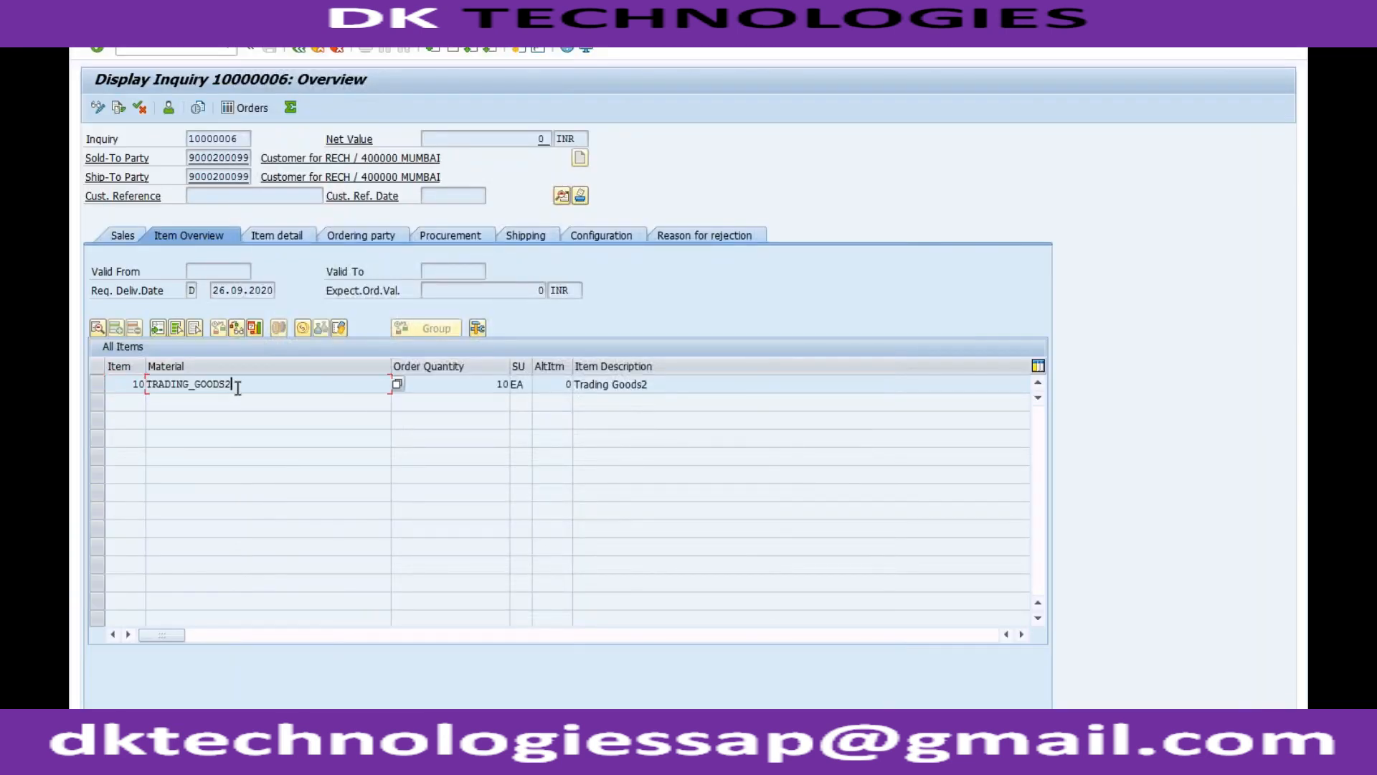
pyautogui.click(97, 109)
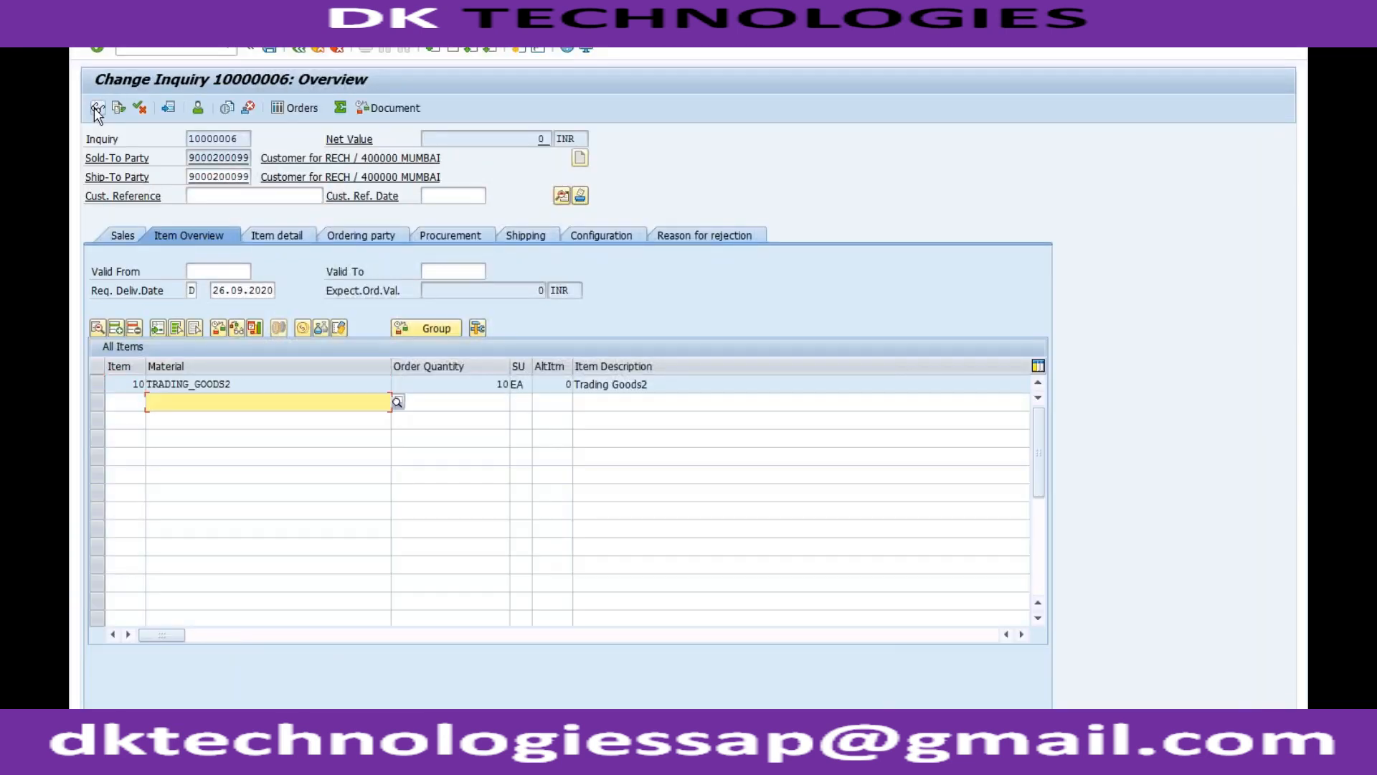
pyautogui.write('tradin')
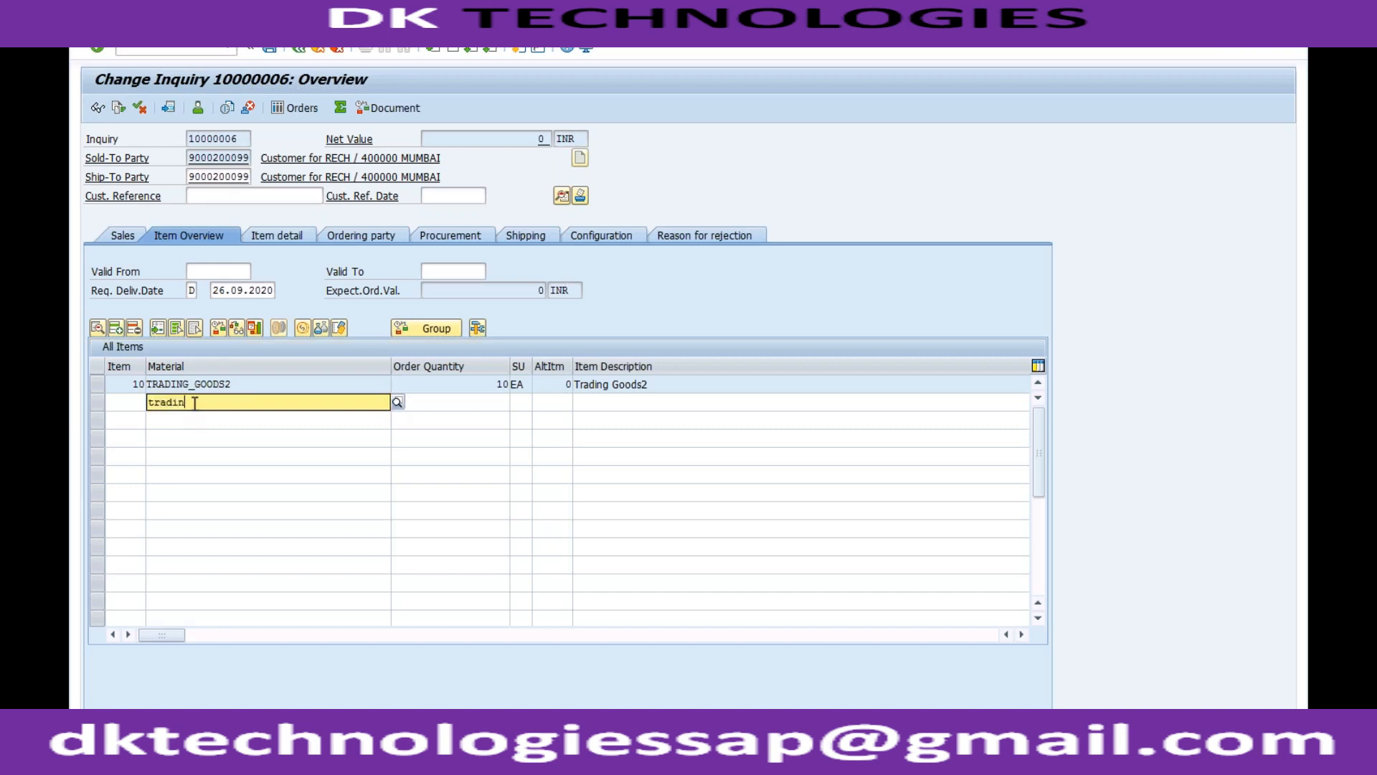
pyautogui.click(216, 454)
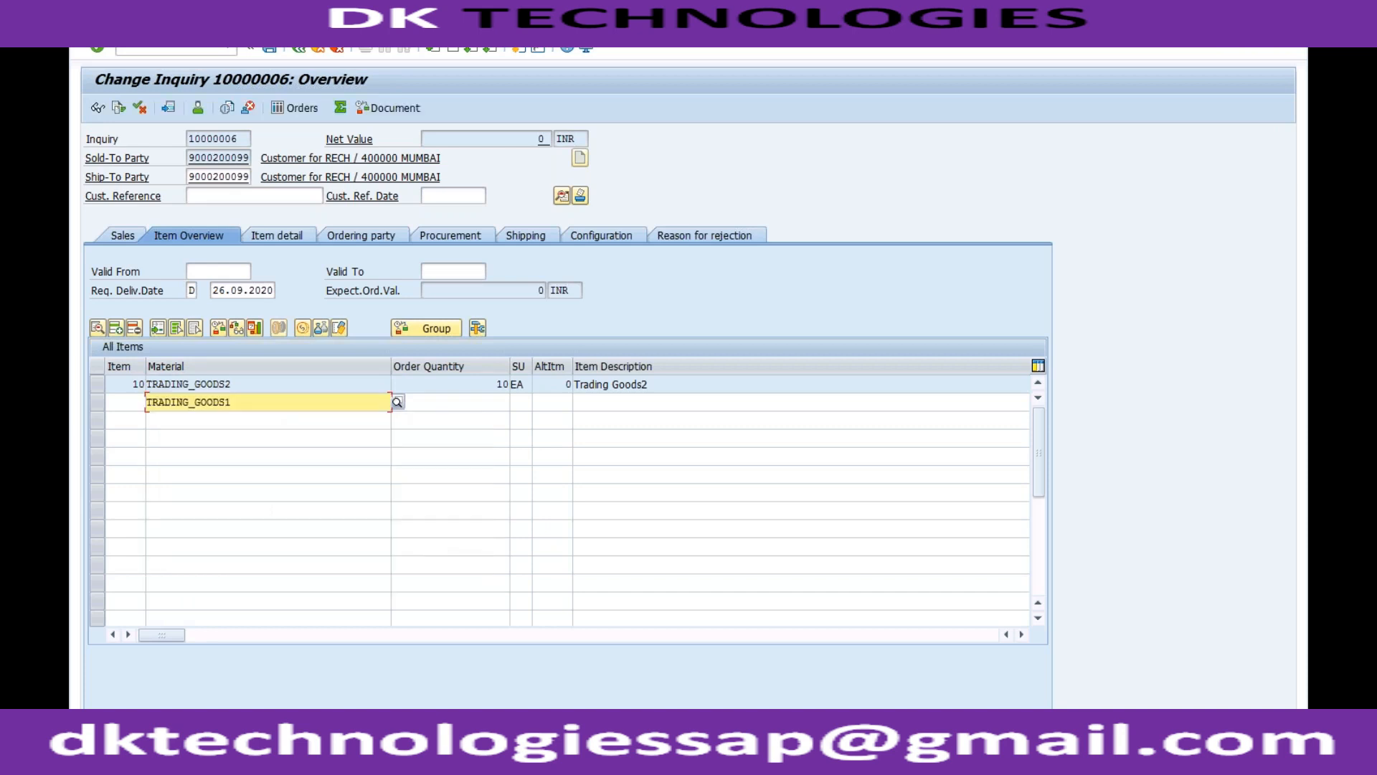
pyautogui.click(469, 406)
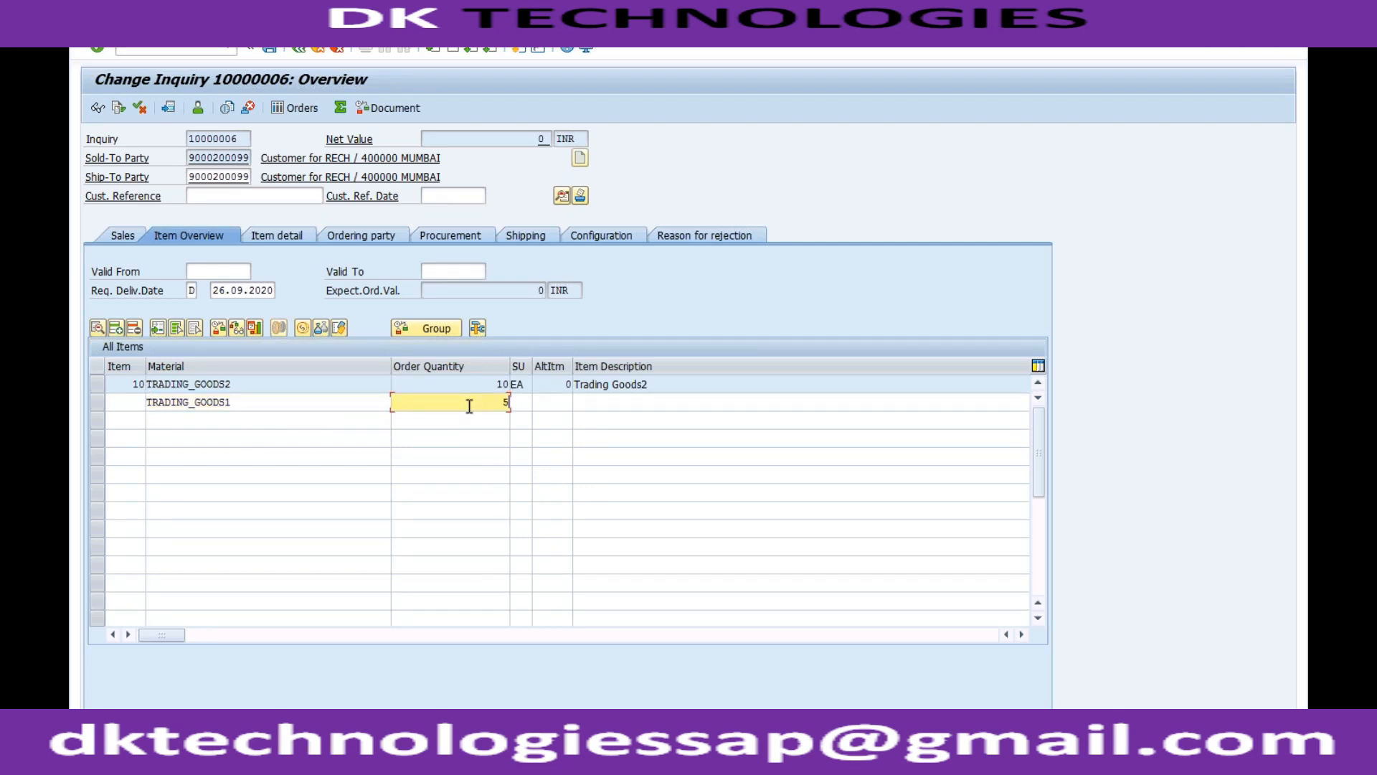
pyautogui.press('Return')
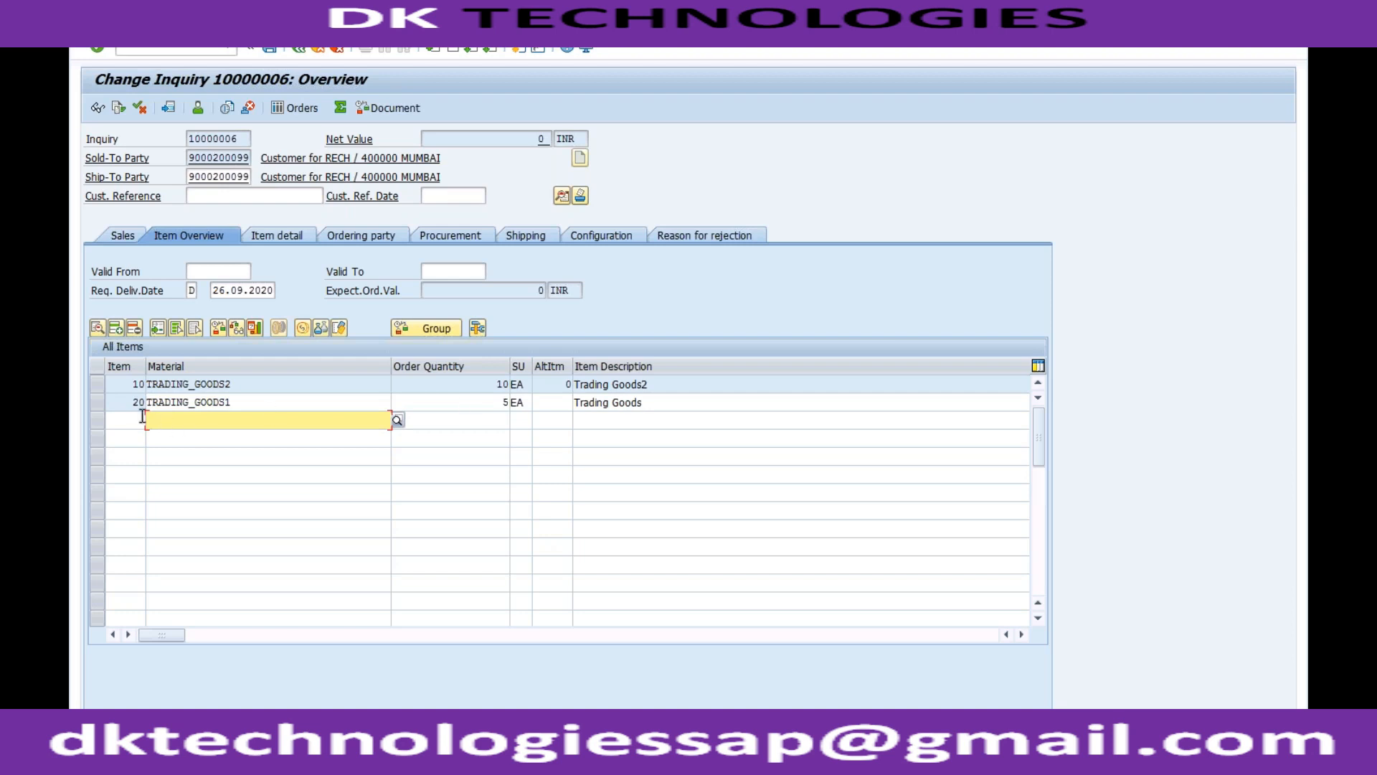
# Compare the item numbers in the inquiry with the item and subitem increments of sales document type ZOR1.
pyautogui.moveTo(133, 406); pyautogui.dragTo(146, 404)
pyautogui.click(145, 405)
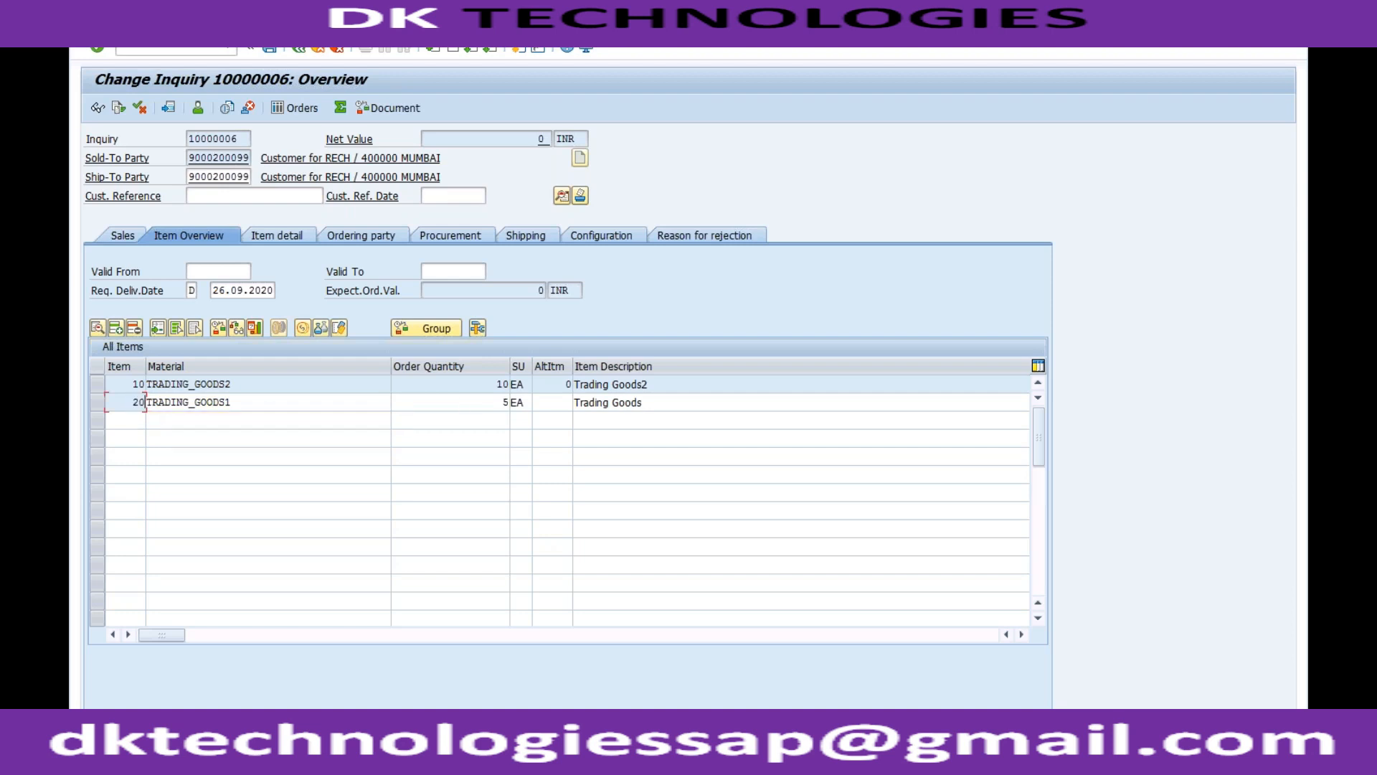
pyautogui.click(132, 400)
pyautogui.click(256, 750)
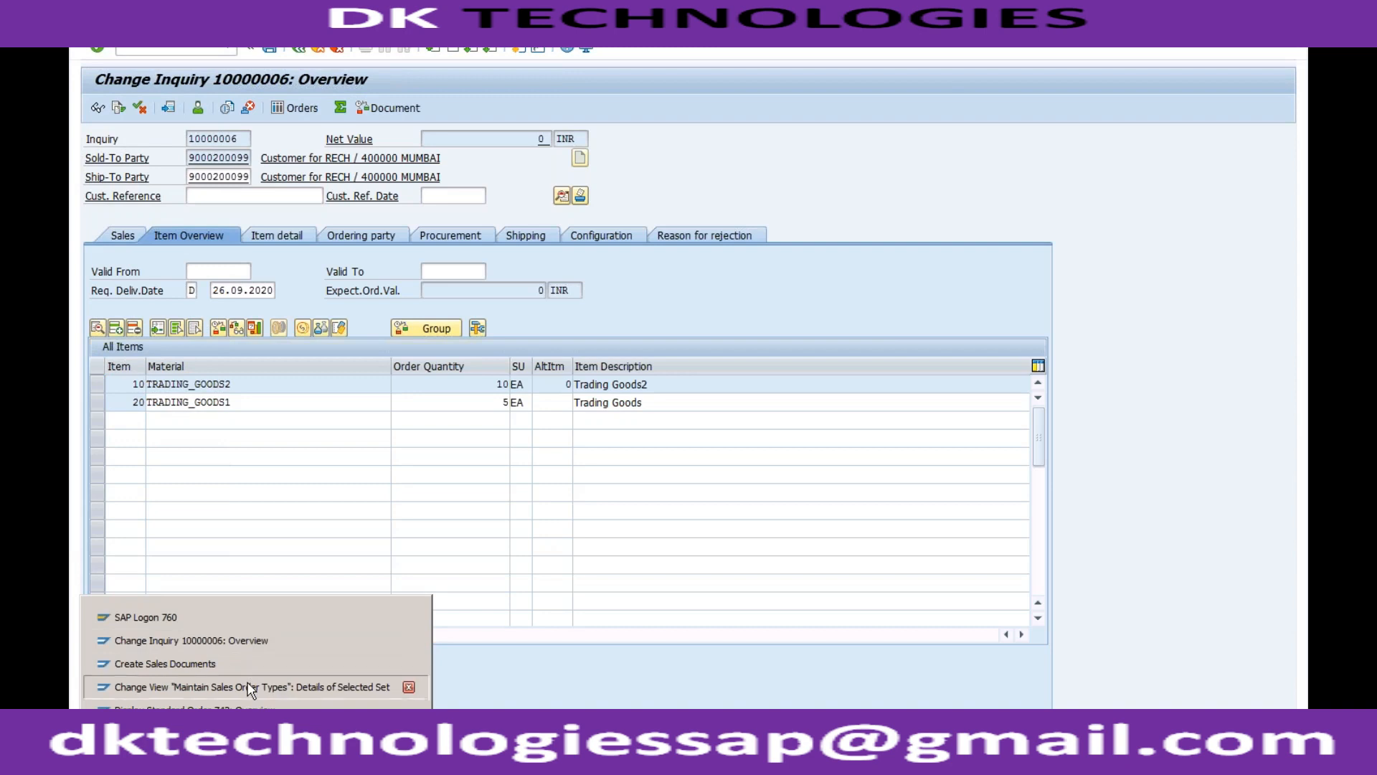
pyautogui.click(373, 687)
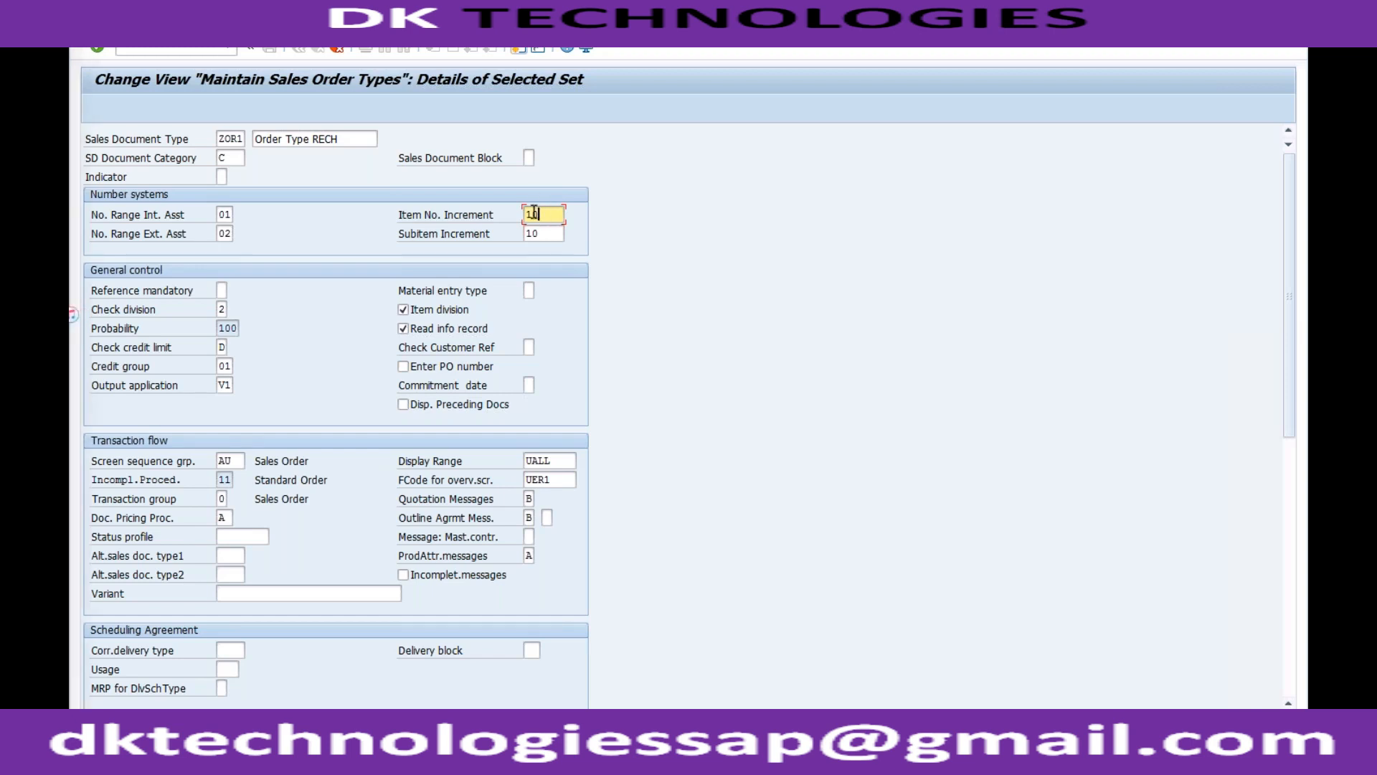
pyautogui.click(549, 232)
pyautogui.click(547, 217)
pyautogui.click(548, 231)
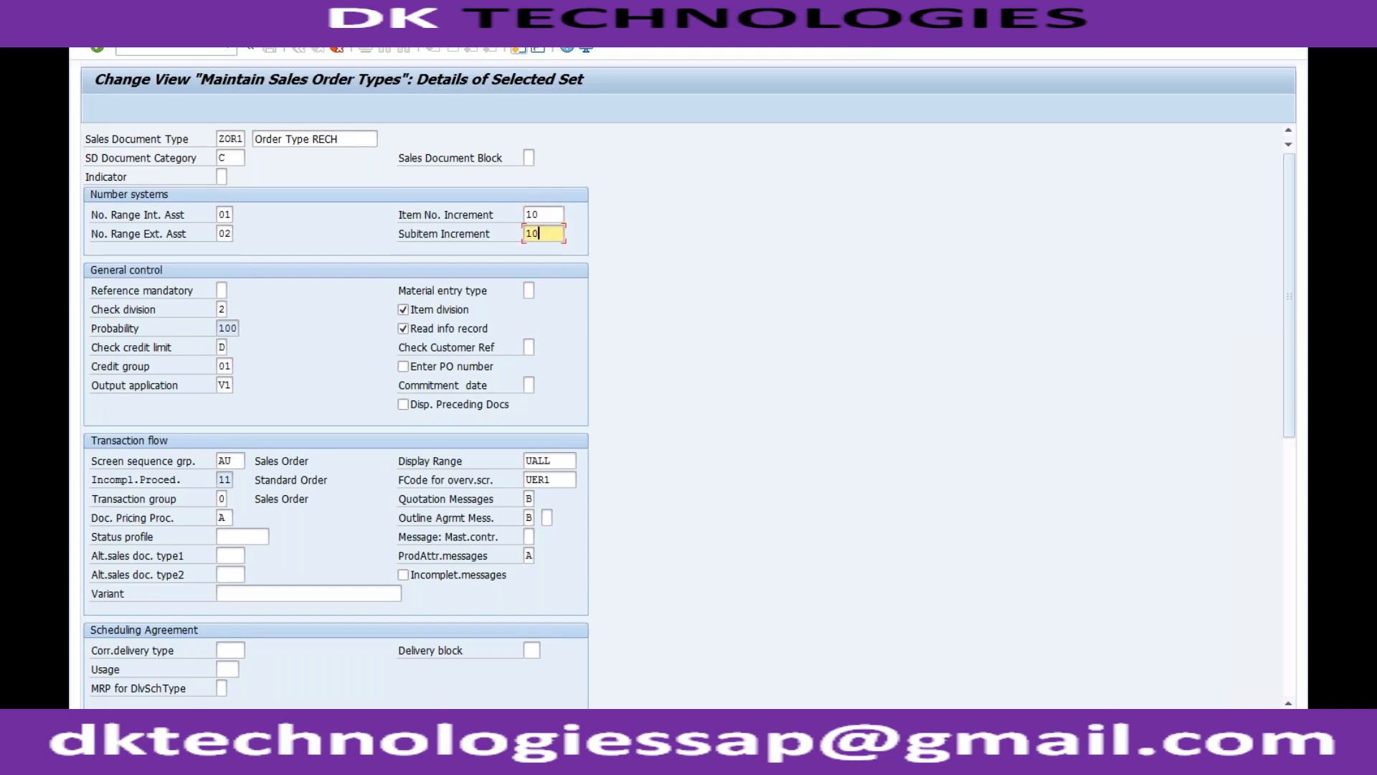
# Review the internal and external number range assignments and both increment settings of ZOR1.
pyautogui.click(224, 213)
pyautogui.click(223, 233)
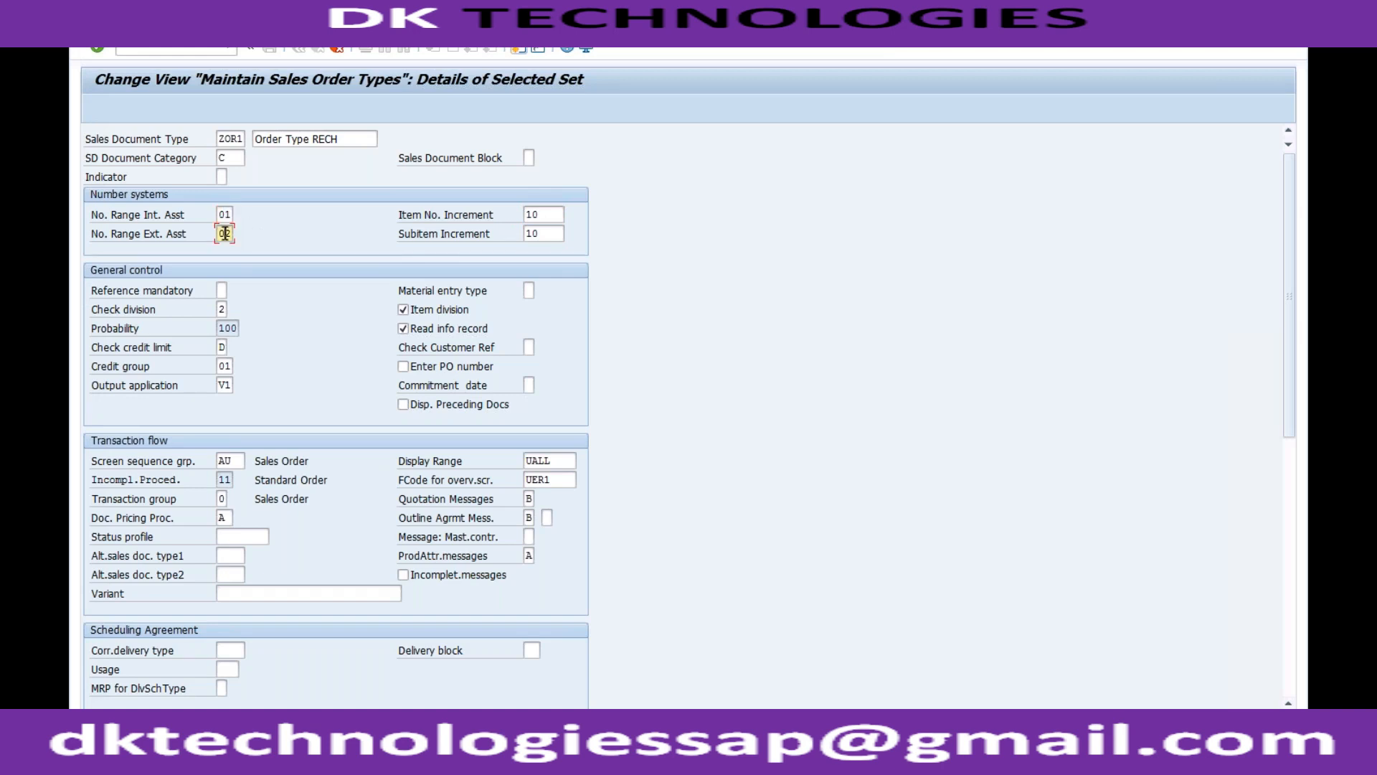
pyautogui.click(559, 234)
pyautogui.click(553, 217)
pyautogui.click(546, 234)
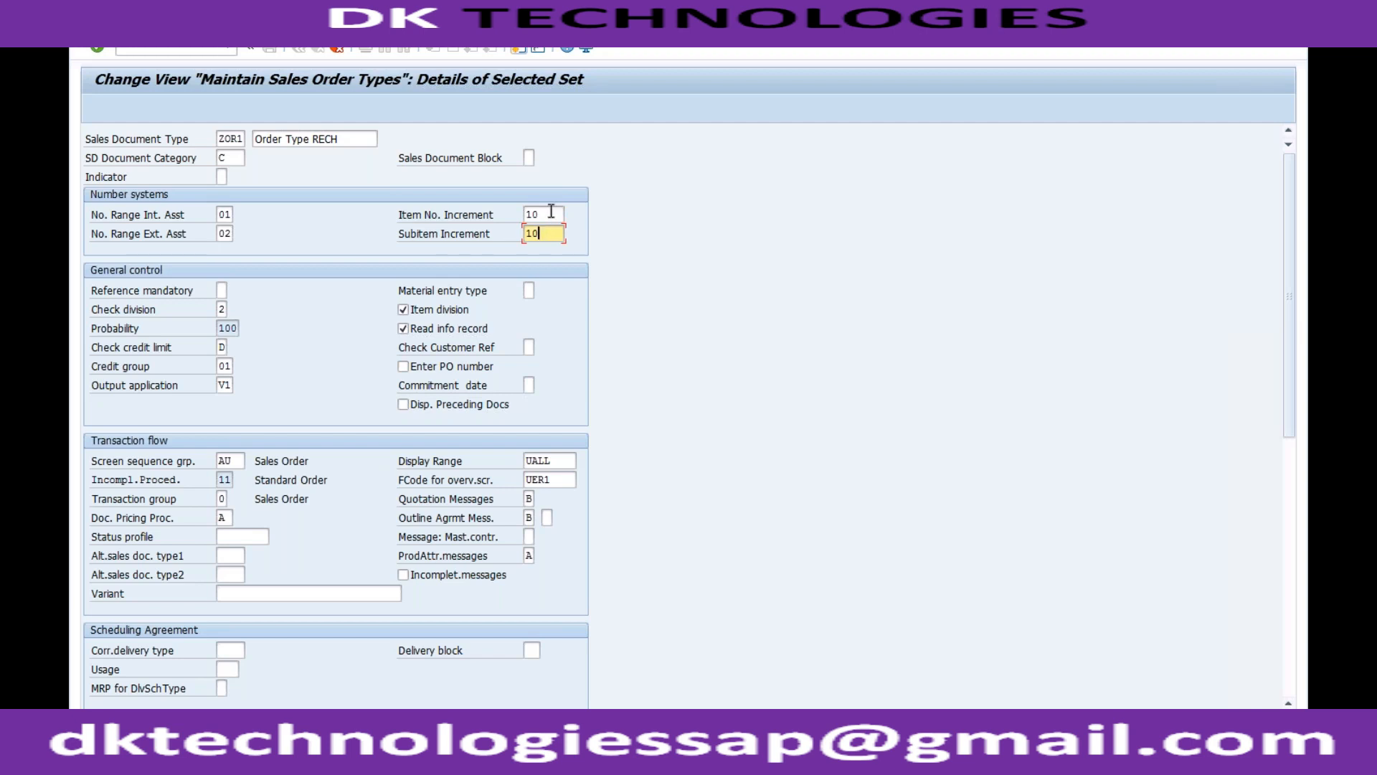
pyautogui.click(549, 213)
pyautogui.click(546, 233)
# Examine the possible entries for Reference mandatory in ZOR1 and close the list without choosing one.
pyautogui.click(222, 290)
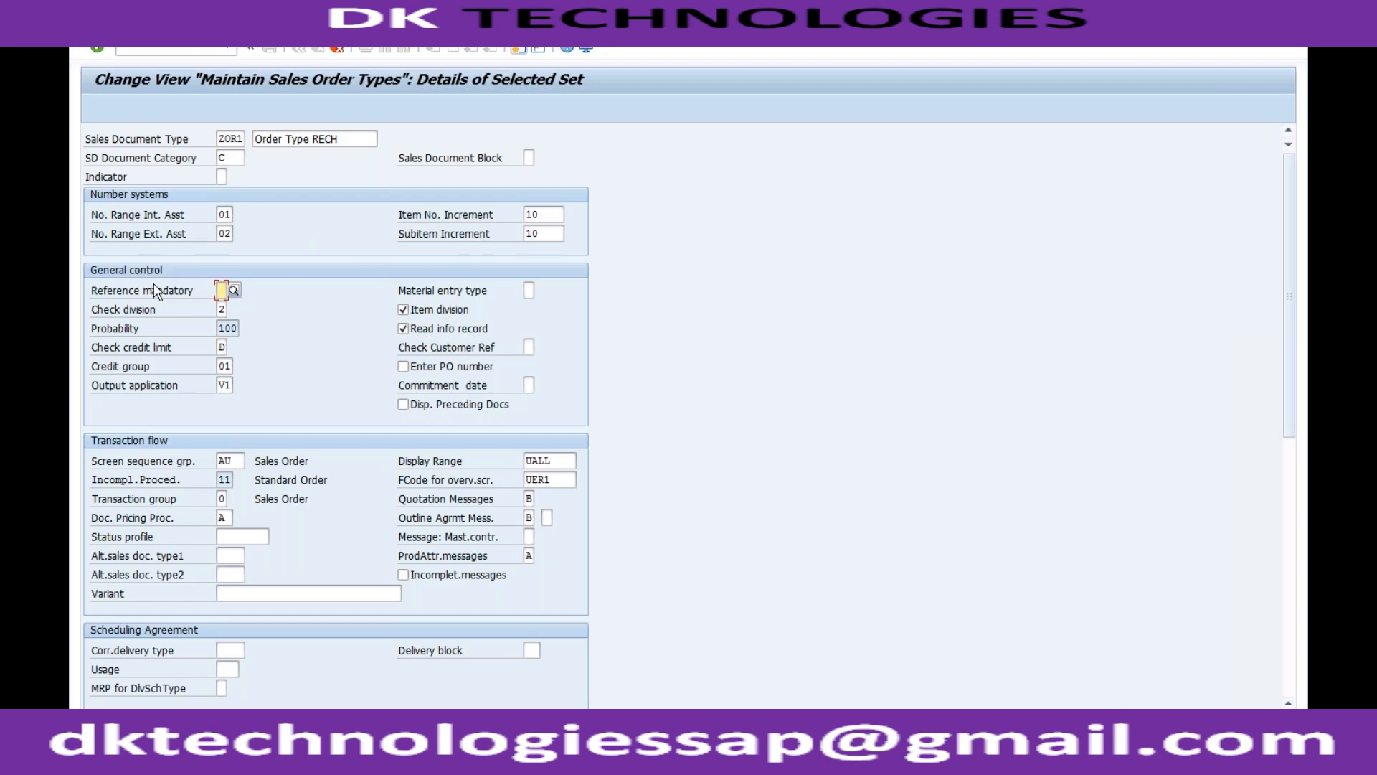
pyautogui.click(233, 291)
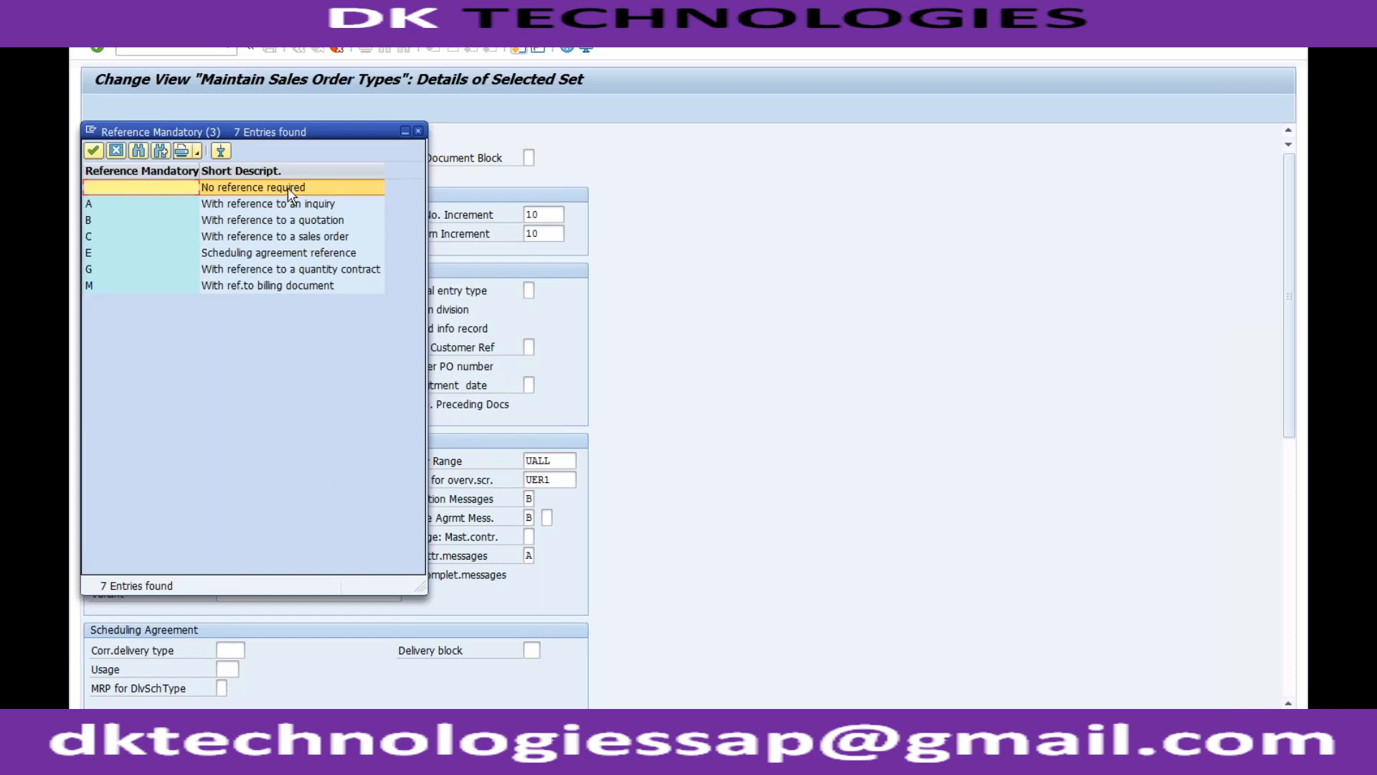
pyautogui.moveTo(320, 137); pyautogui.dragTo(700, 169)
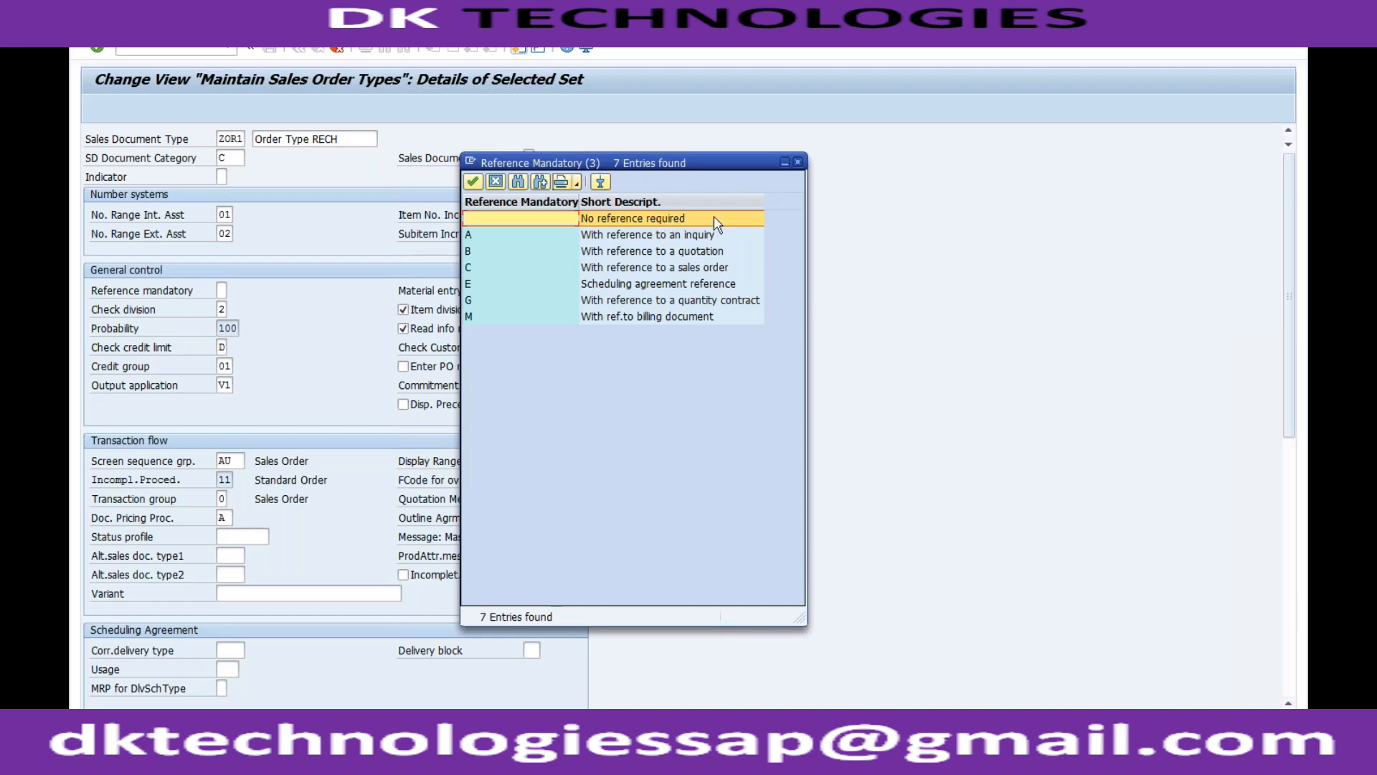
pyautogui.click(798, 163)
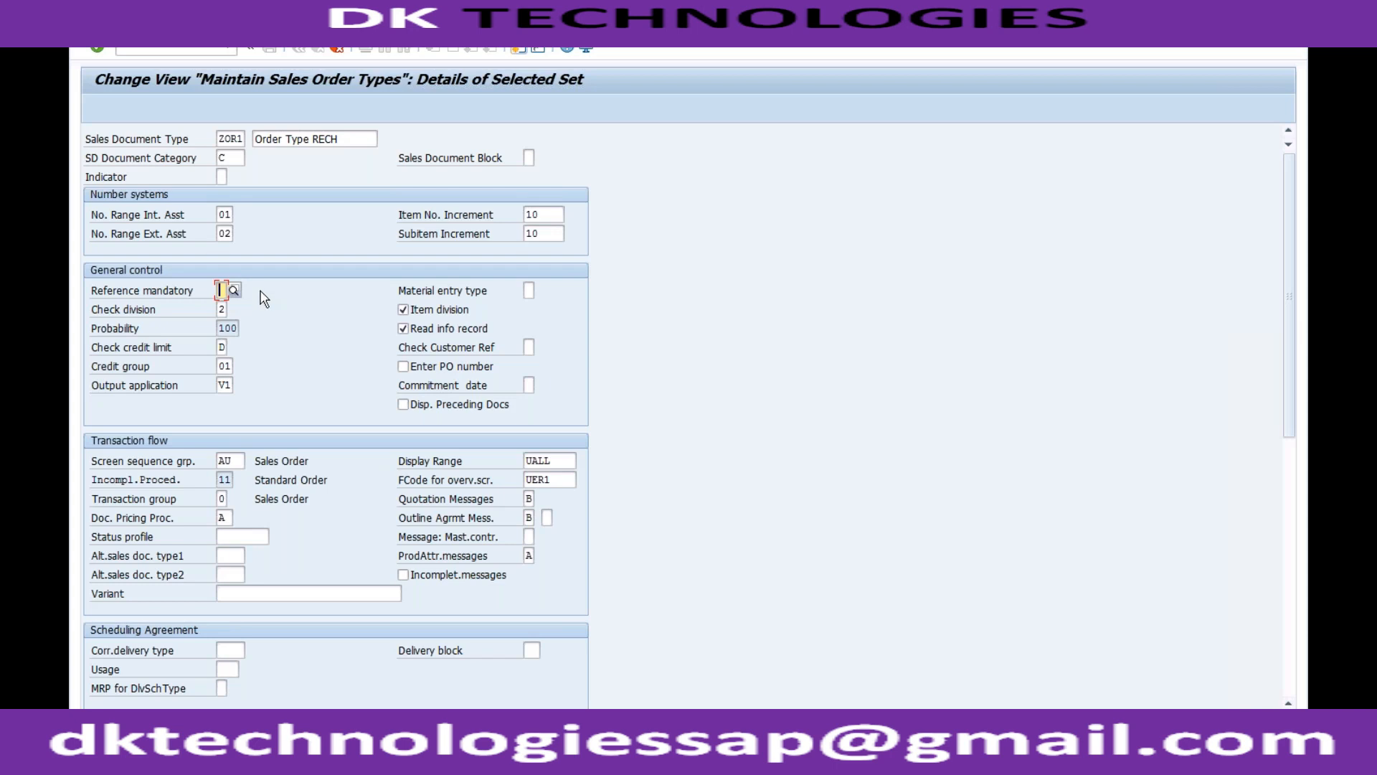
pyautogui.click(233, 290)
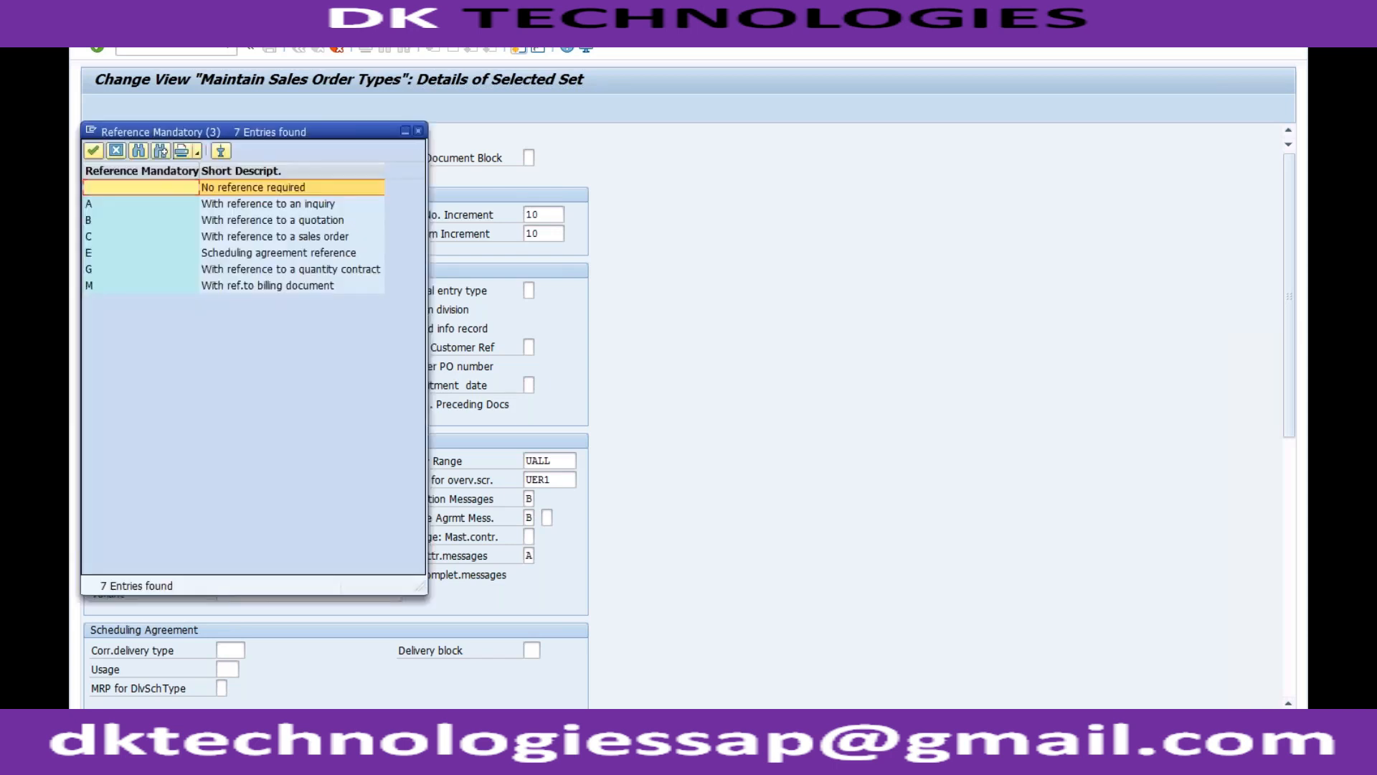
pyautogui.click(293, 204)
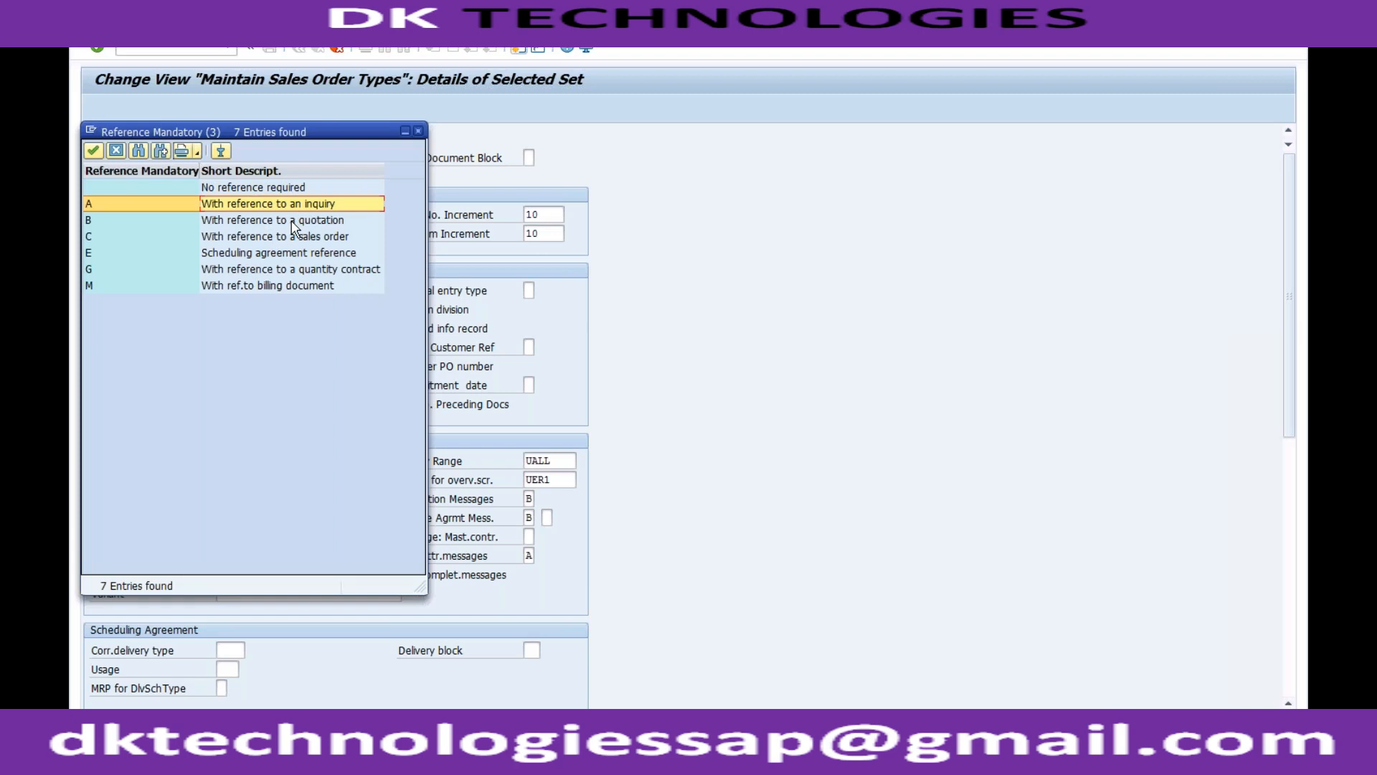
pyautogui.click(292, 223)
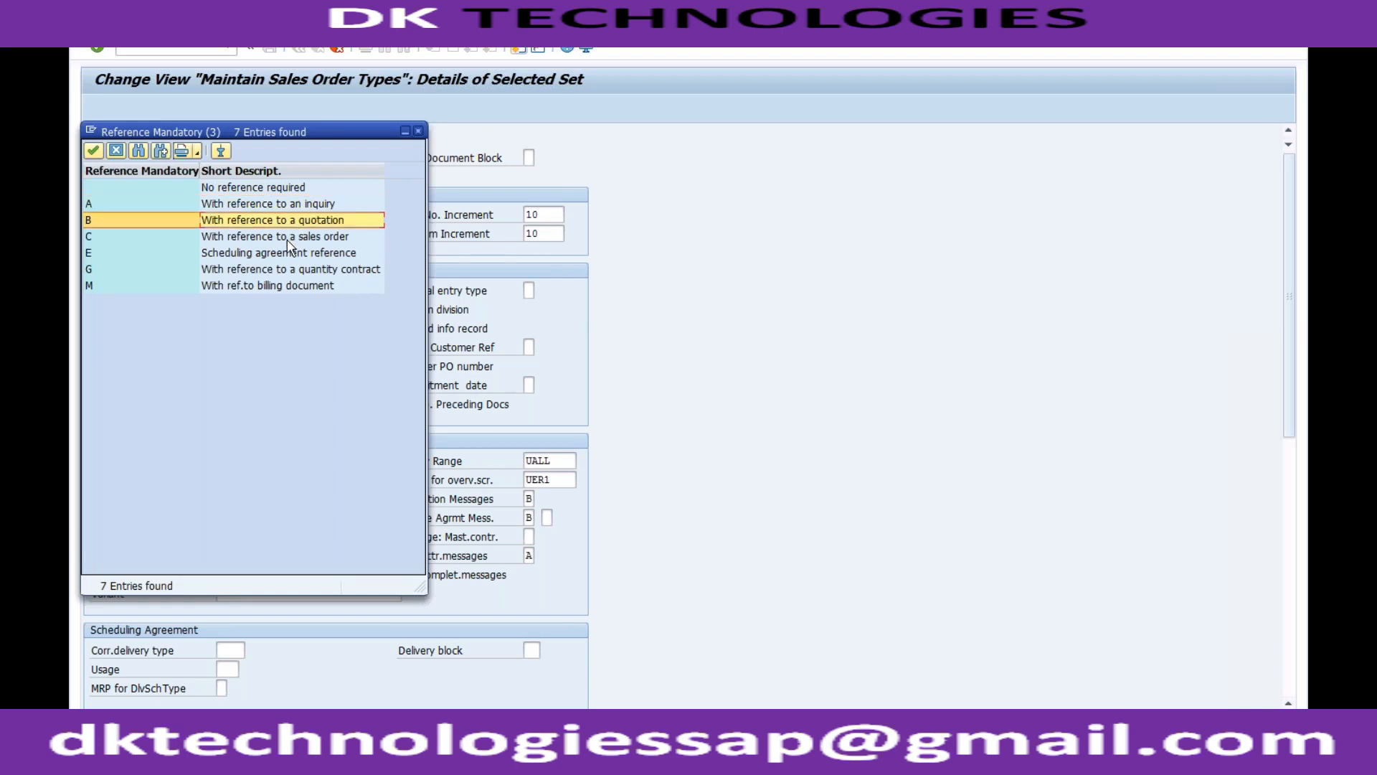
pyautogui.click(288, 238)
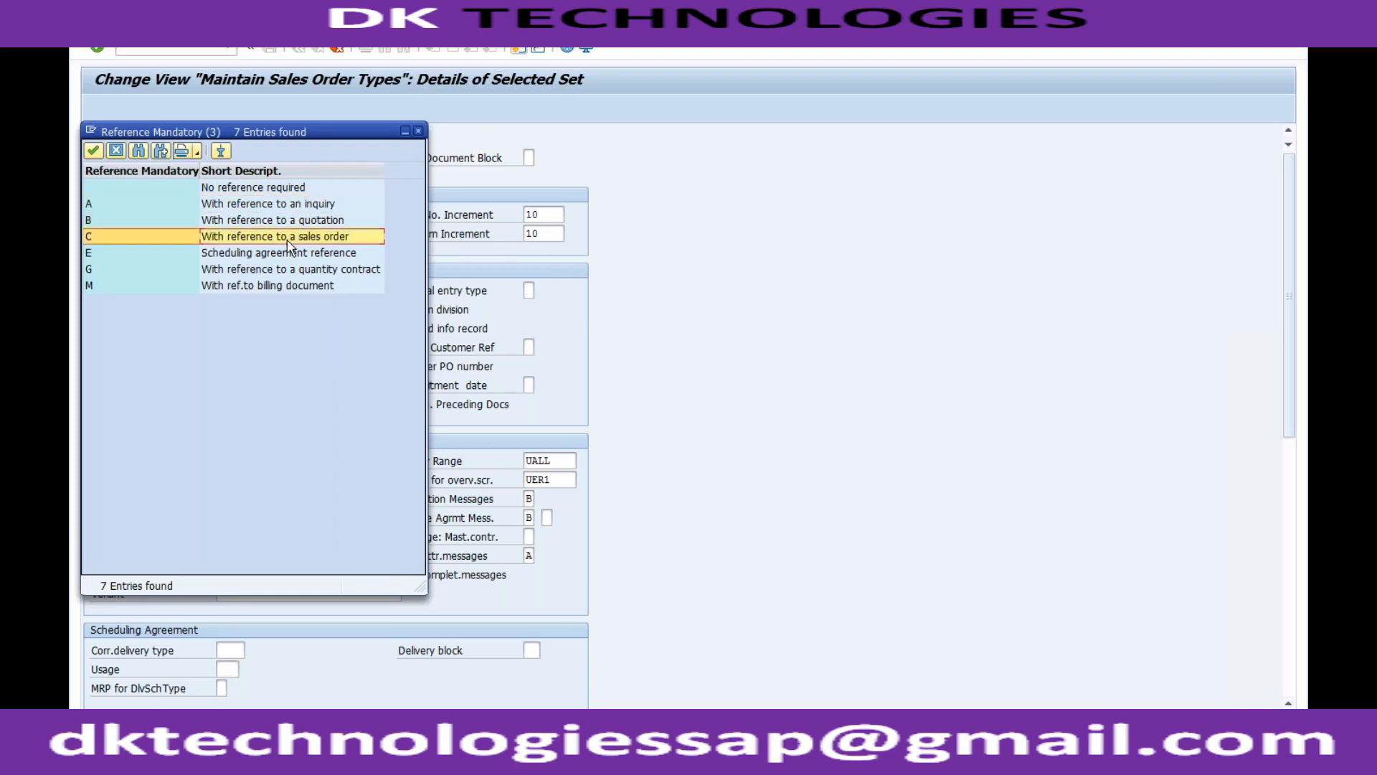
pyautogui.click(418, 131)
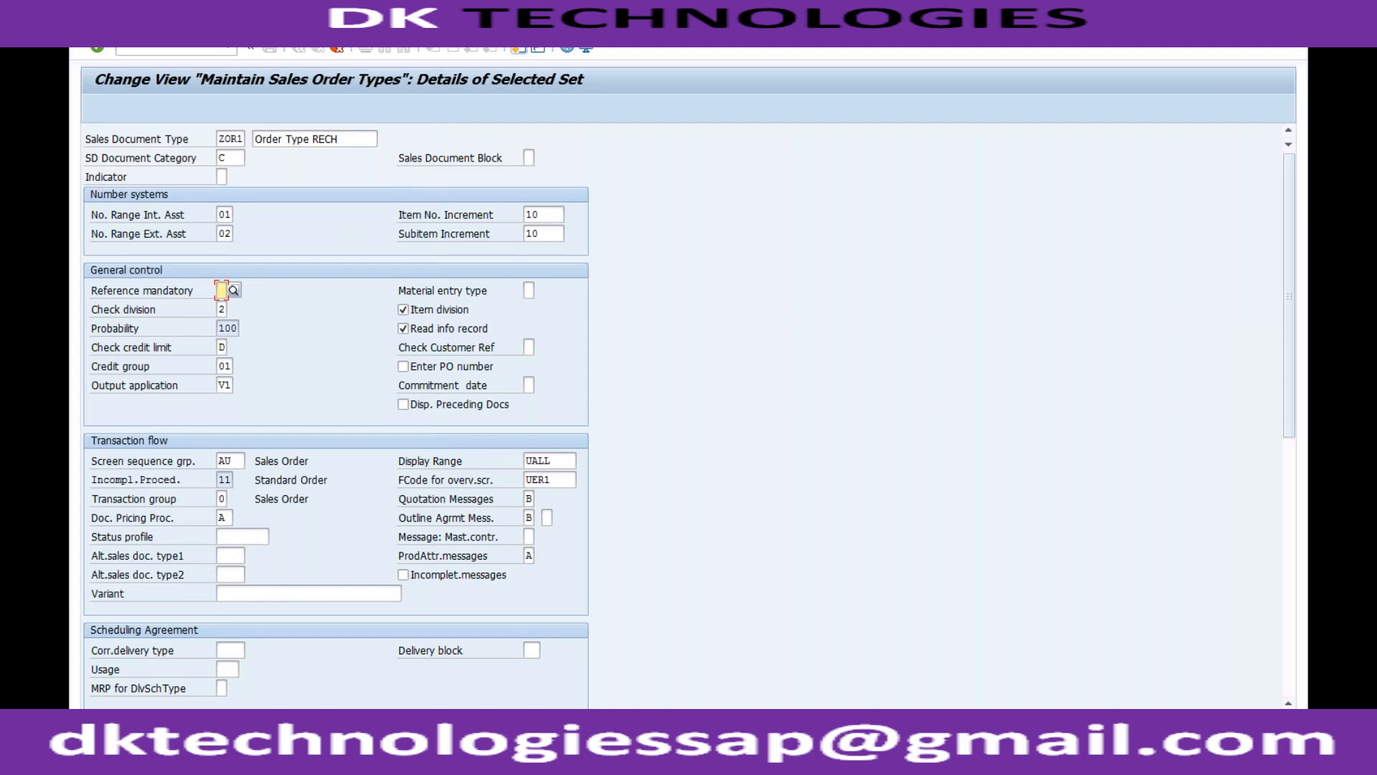
# Leave the inquiry for transaction VA01, enter order type OR and start creating the order with reference.
pyautogui.click(252, 757)
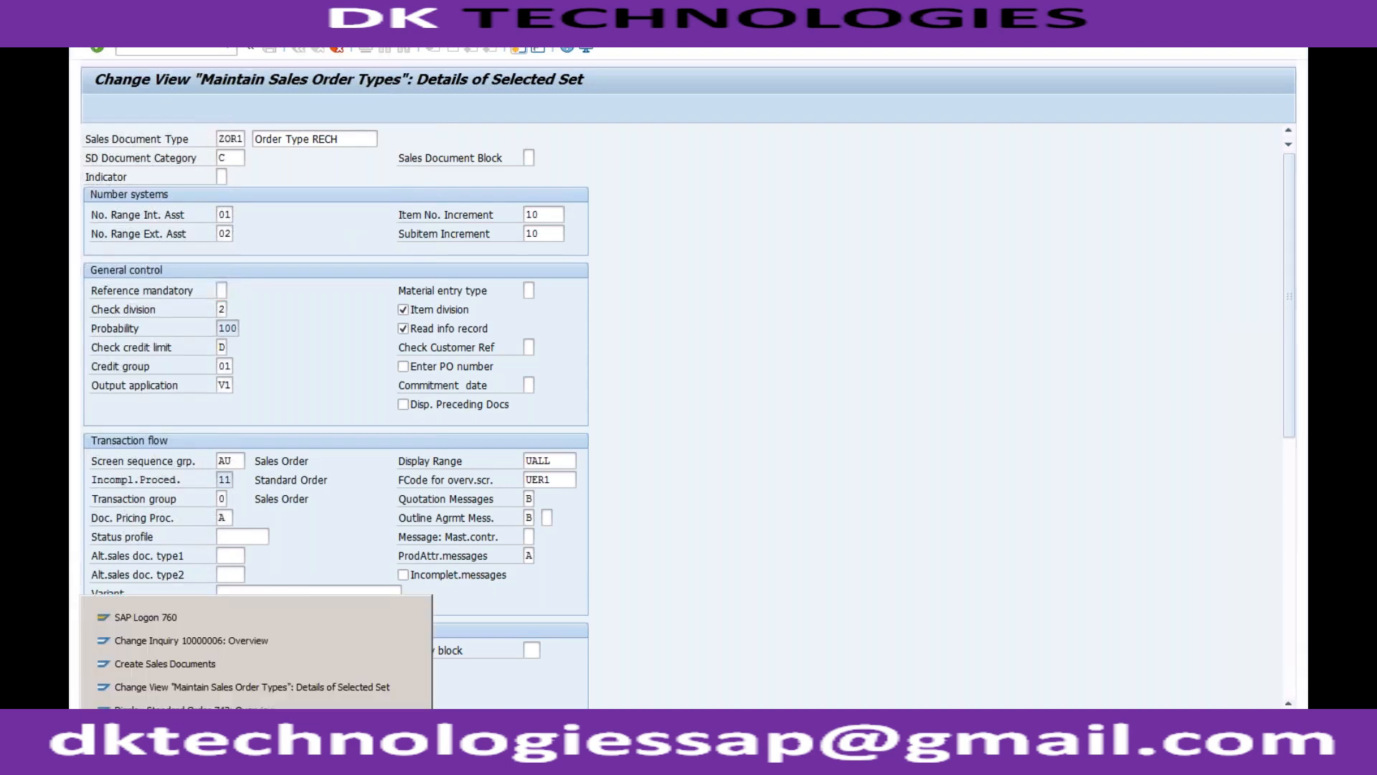
pyautogui.click(237, 639)
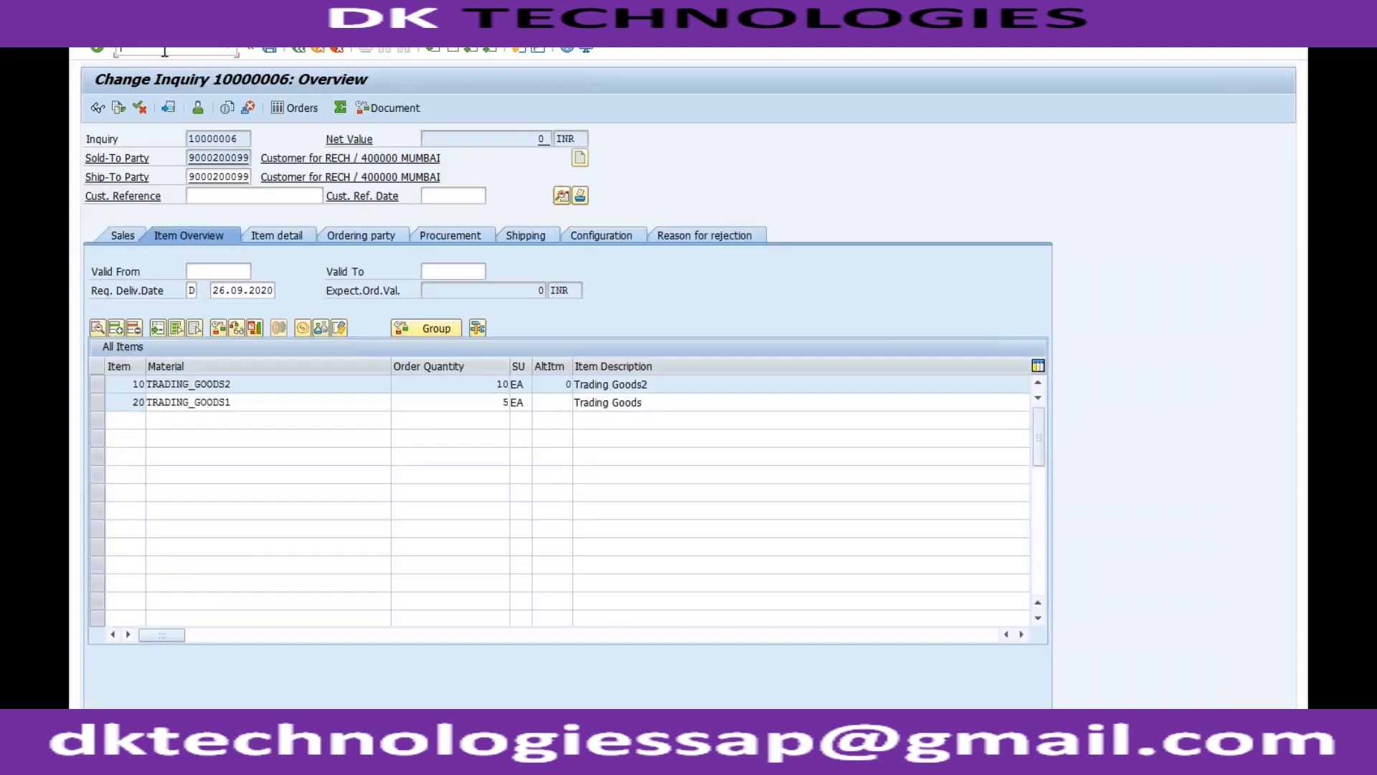
pyautogui.click(164, 50)
pyautogui.write('/nva01')
pyautogui.press('Return')
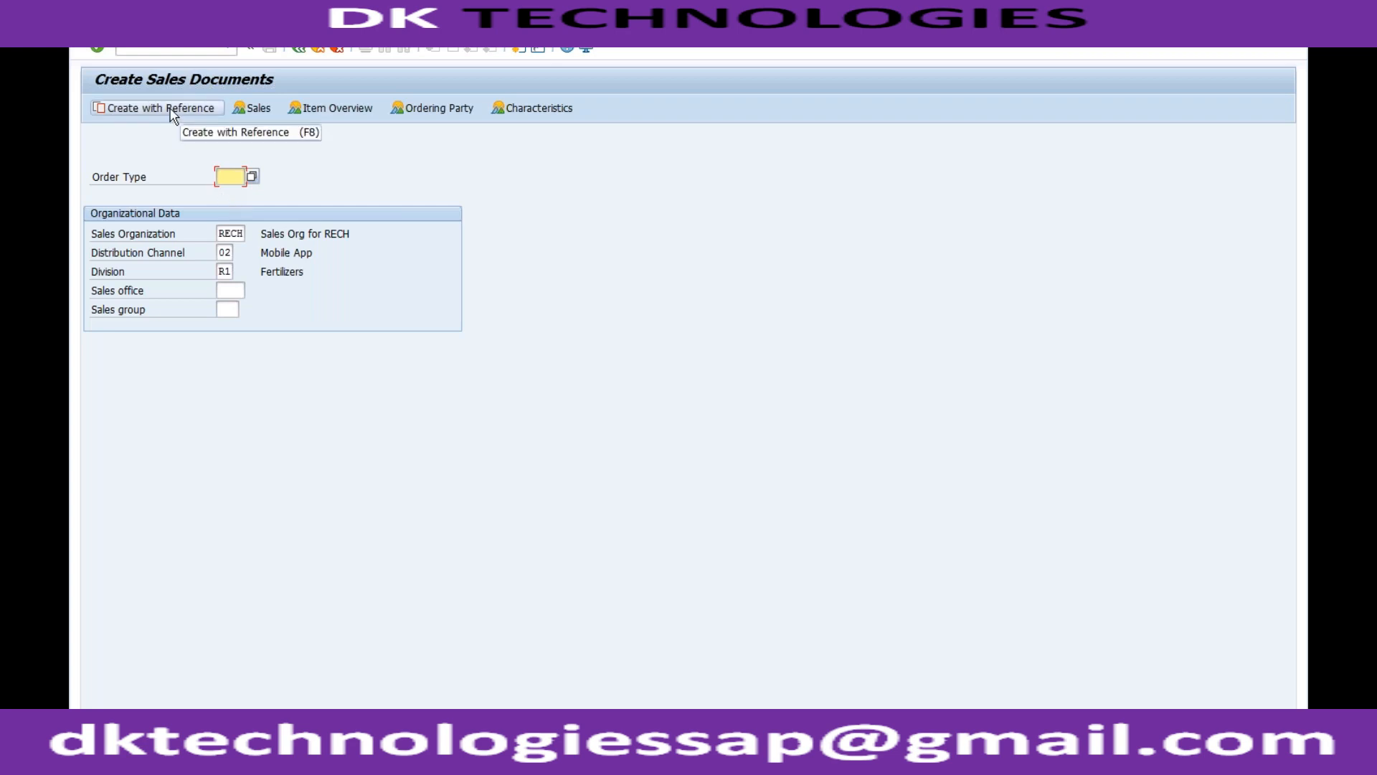
pyautogui.click(232, 174)
pyautogui.write('OR')
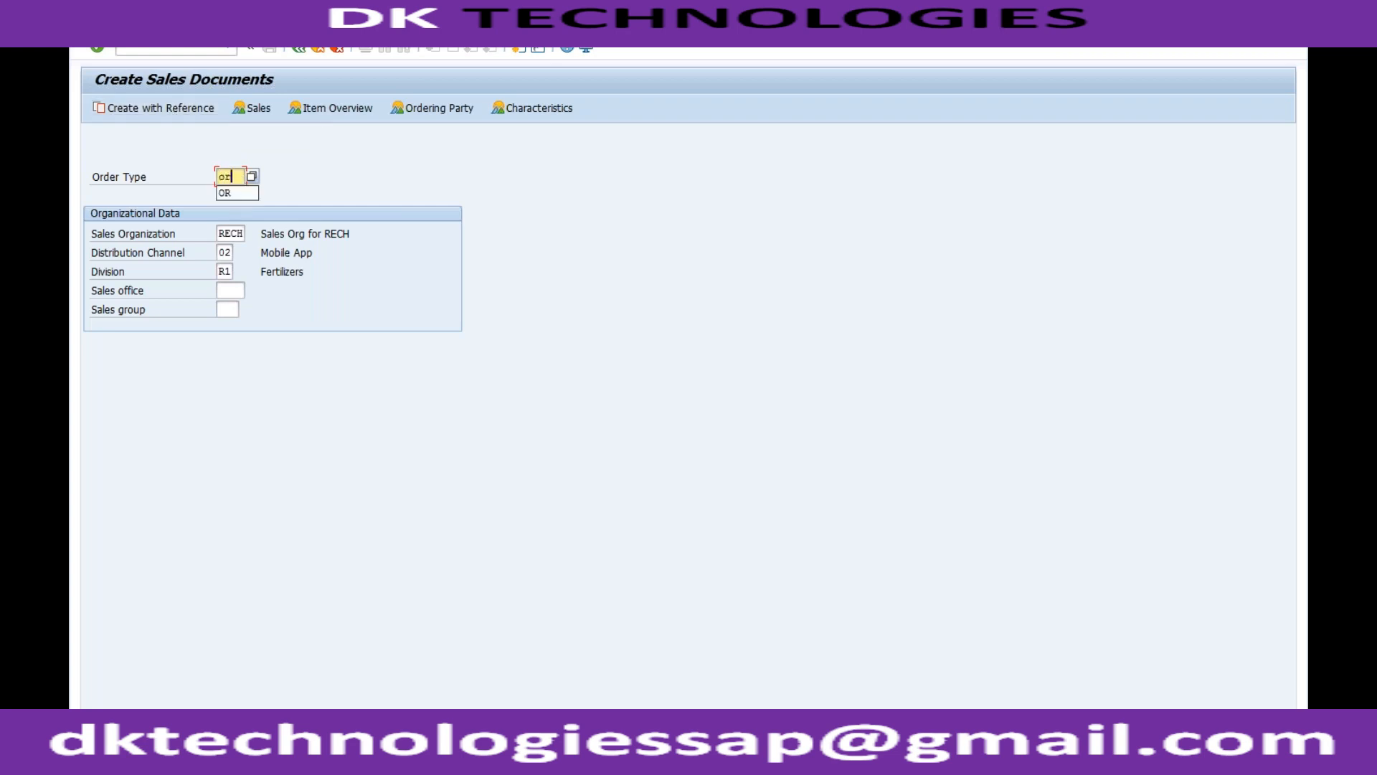
pyautogui.click(184, 109)
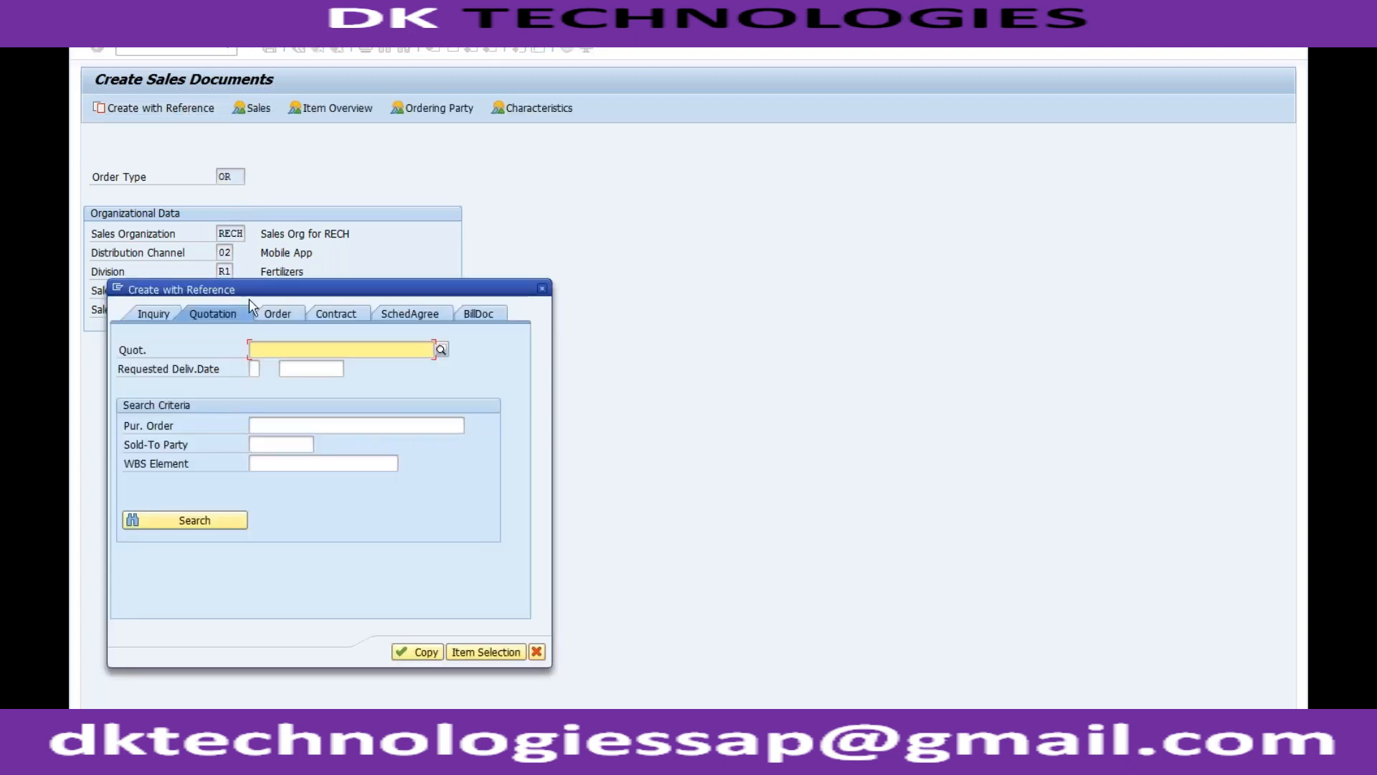
# Review the reference document options for the new order: inquiry, quotation, order, contract, scheduling agreement and billing document.
pyautogui.click(168, 318)
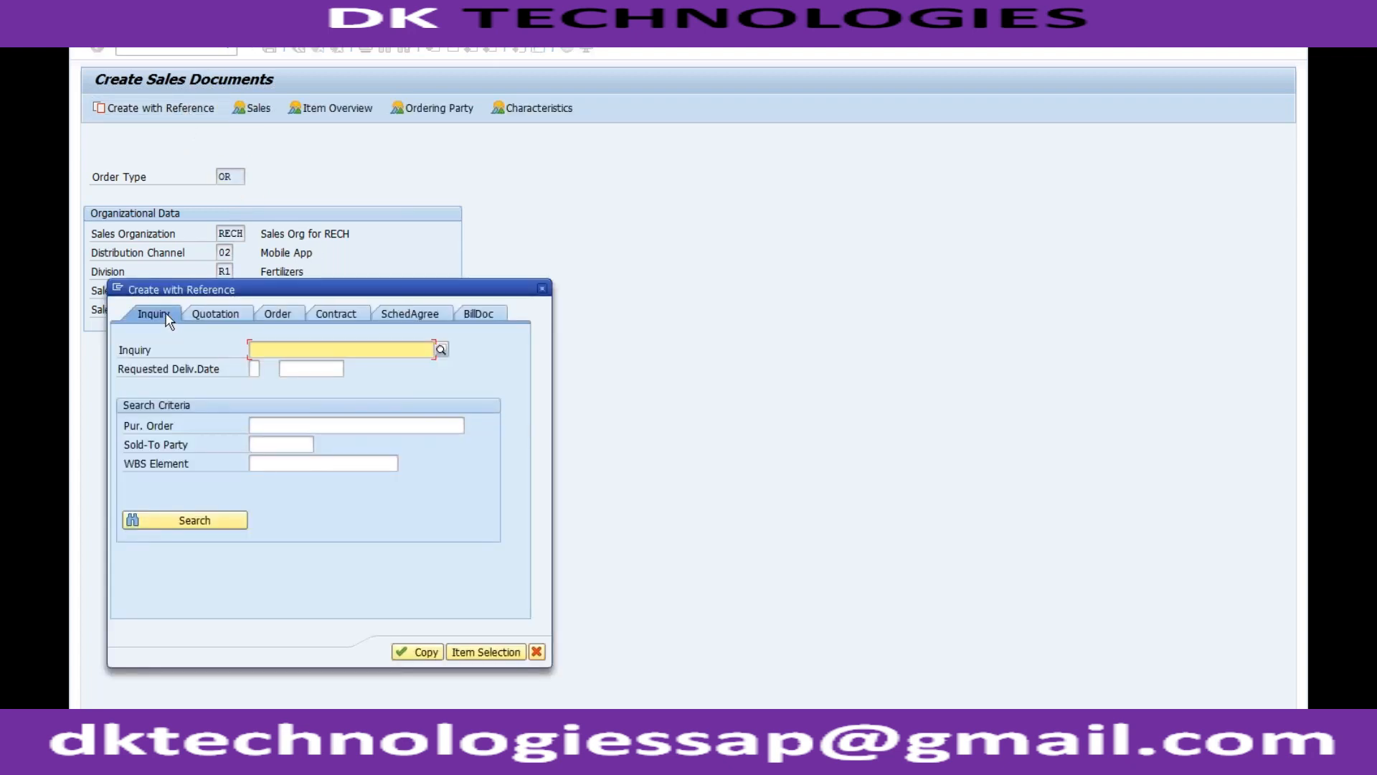
pyautogui.click(205, 318)
pyautogui.click(279, 314)
pyautogui.click(332, 316)
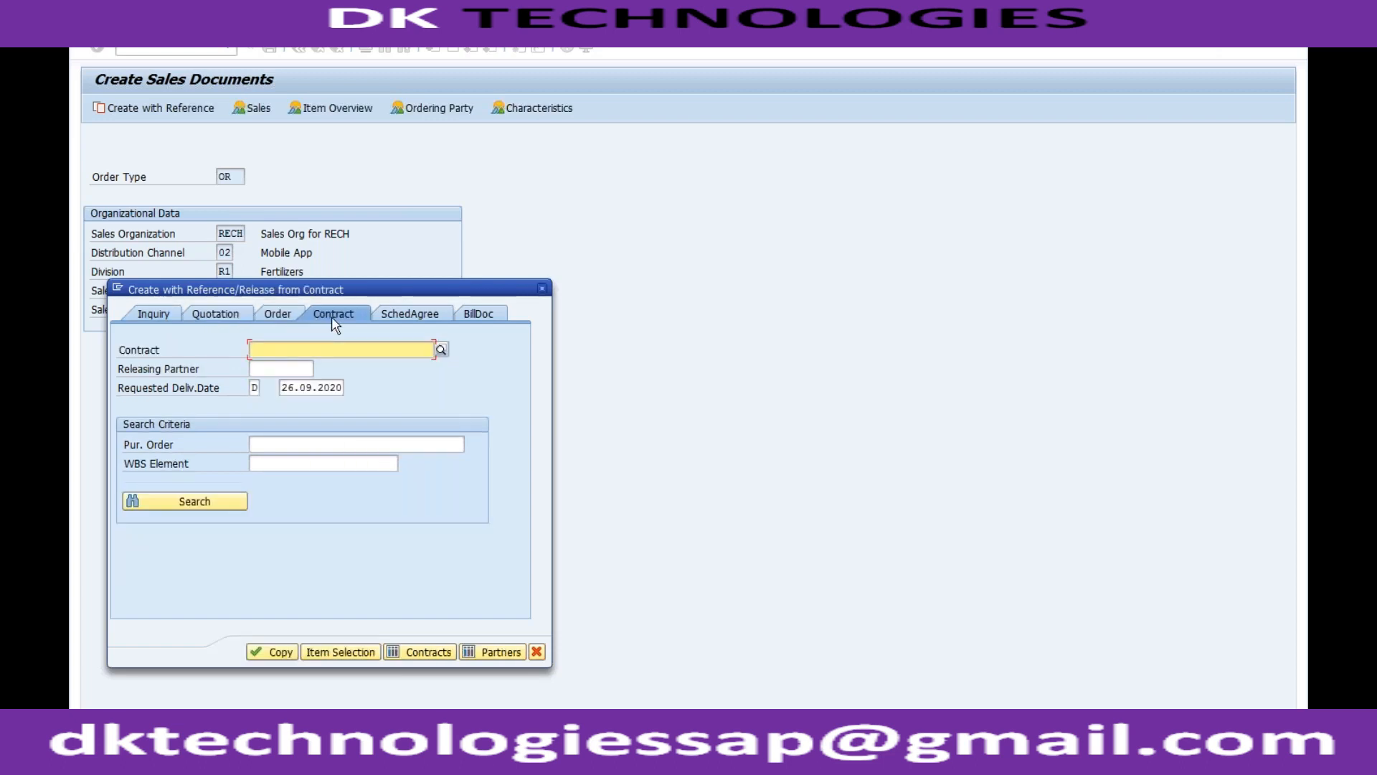
pyautogui.click(407, 316)
pyautogui.click(470, 317)
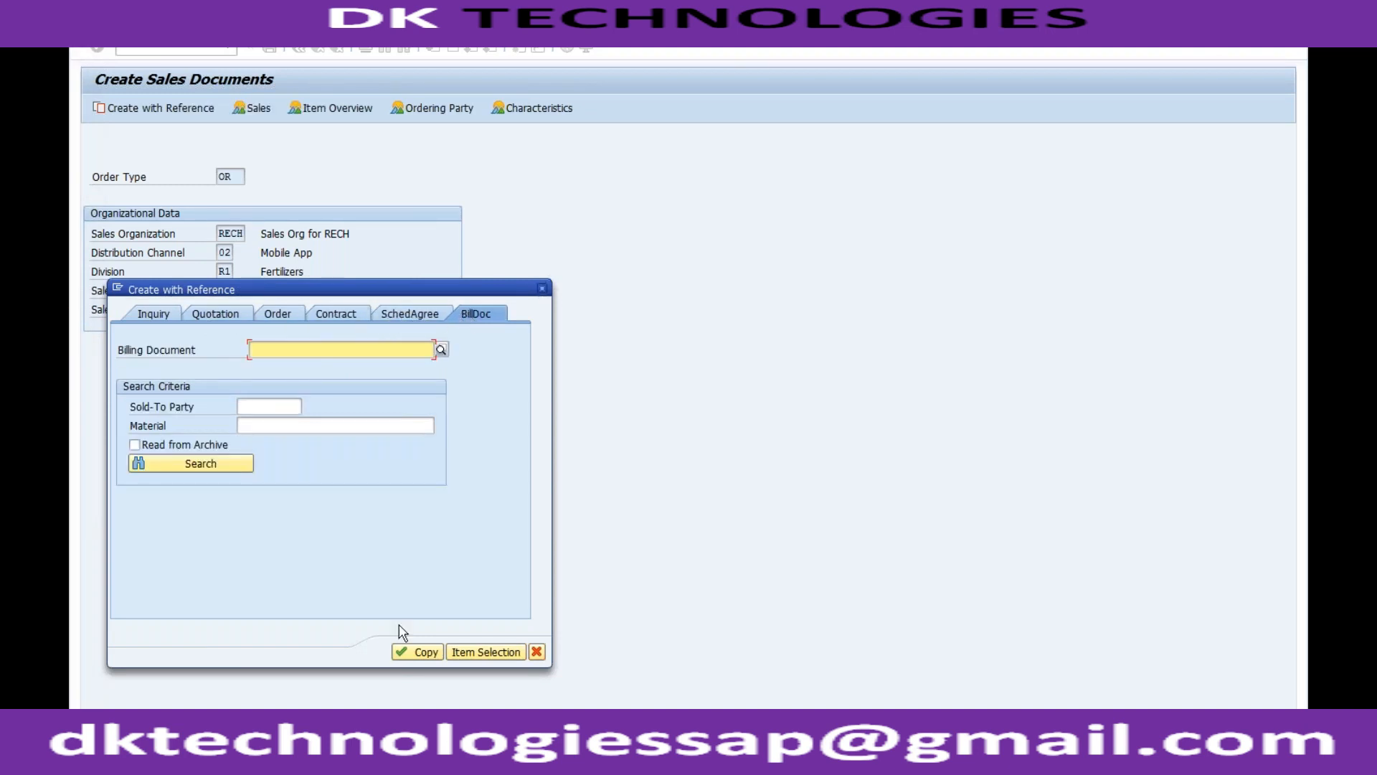
# Return to the ZOR1 details, compare the Reference mandatory entries with those reference options and close the list without choosing one.
pyautogui.click(255, 759)
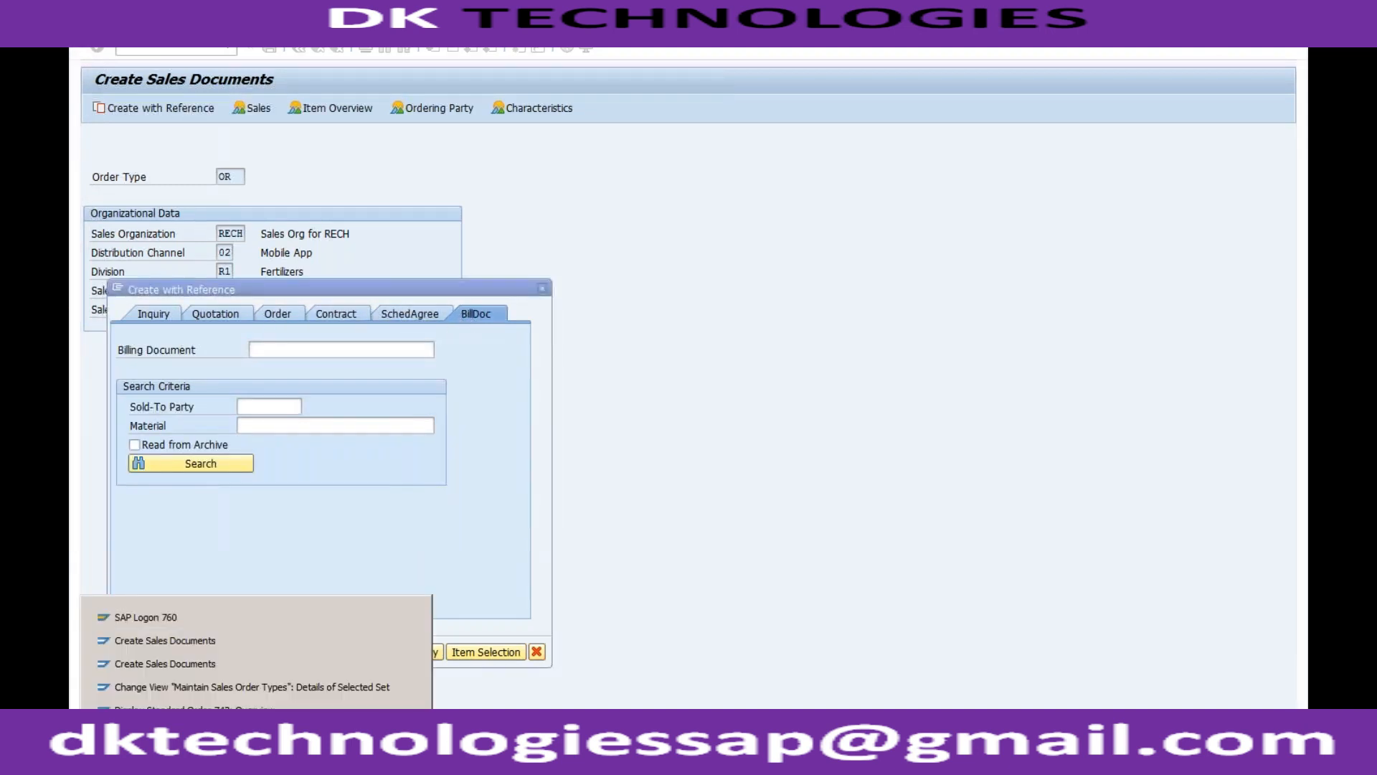
pyautogui.click(250, 686)
pyautogui.click(224, 290)
pyautogui.click(235, 291)
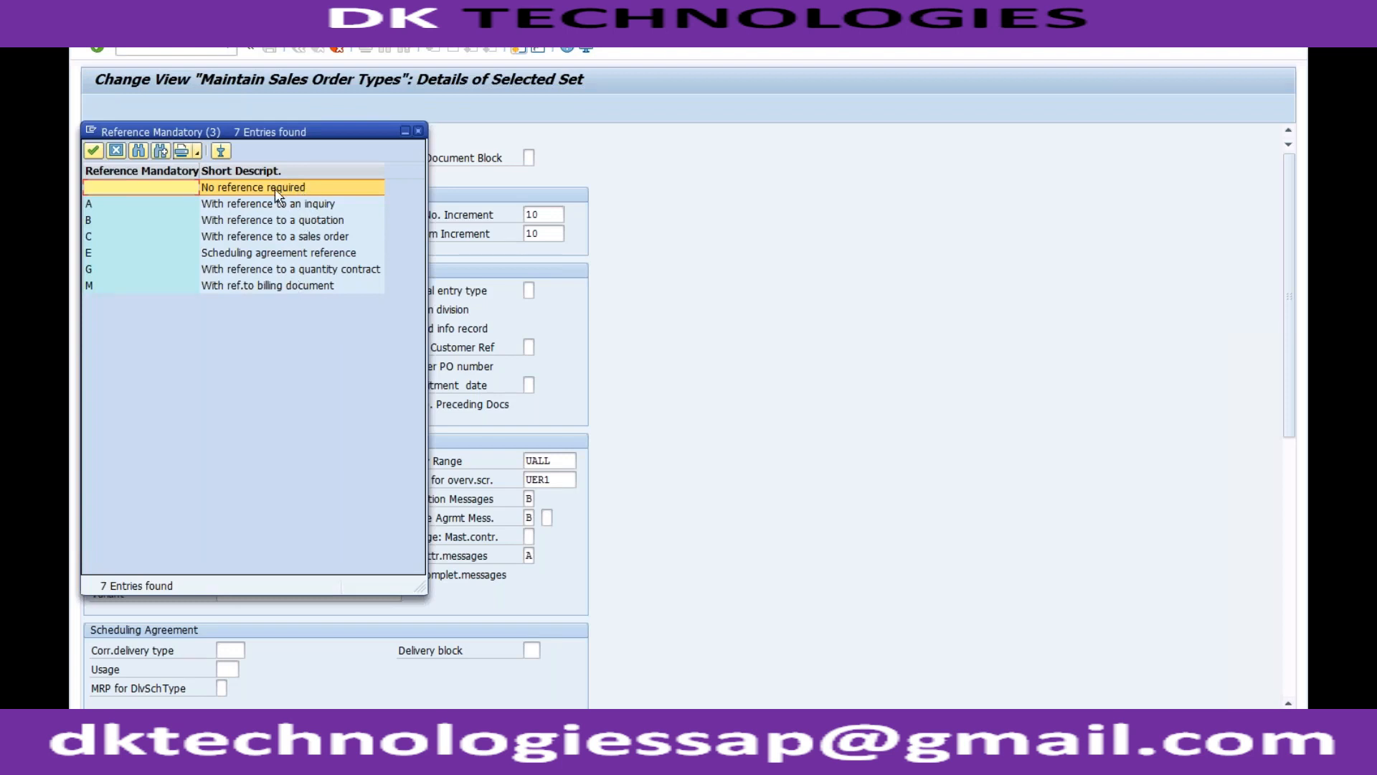
pyautogui.click(418, 131)
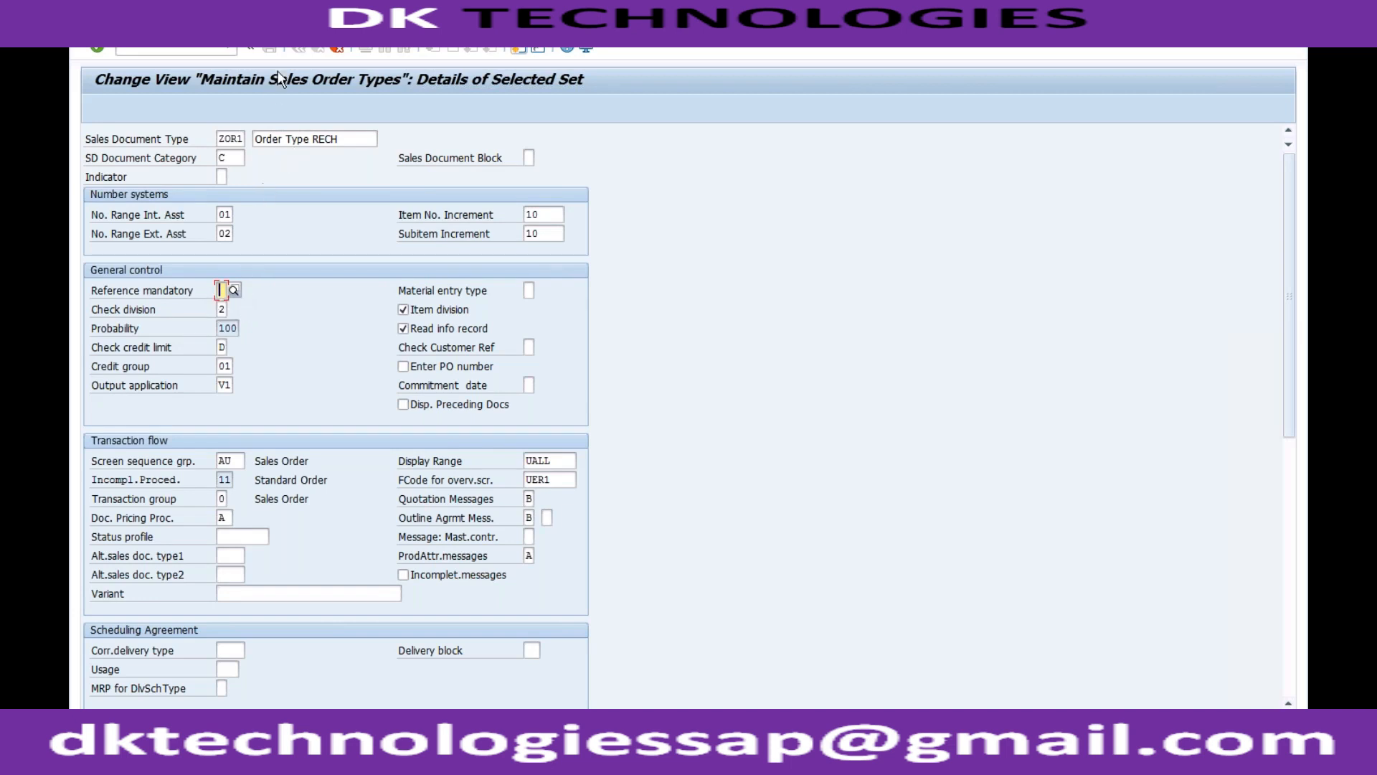
# Switch to the SD document number range session and leave it for the IMG structure.
pyautogui.click(251, 747)
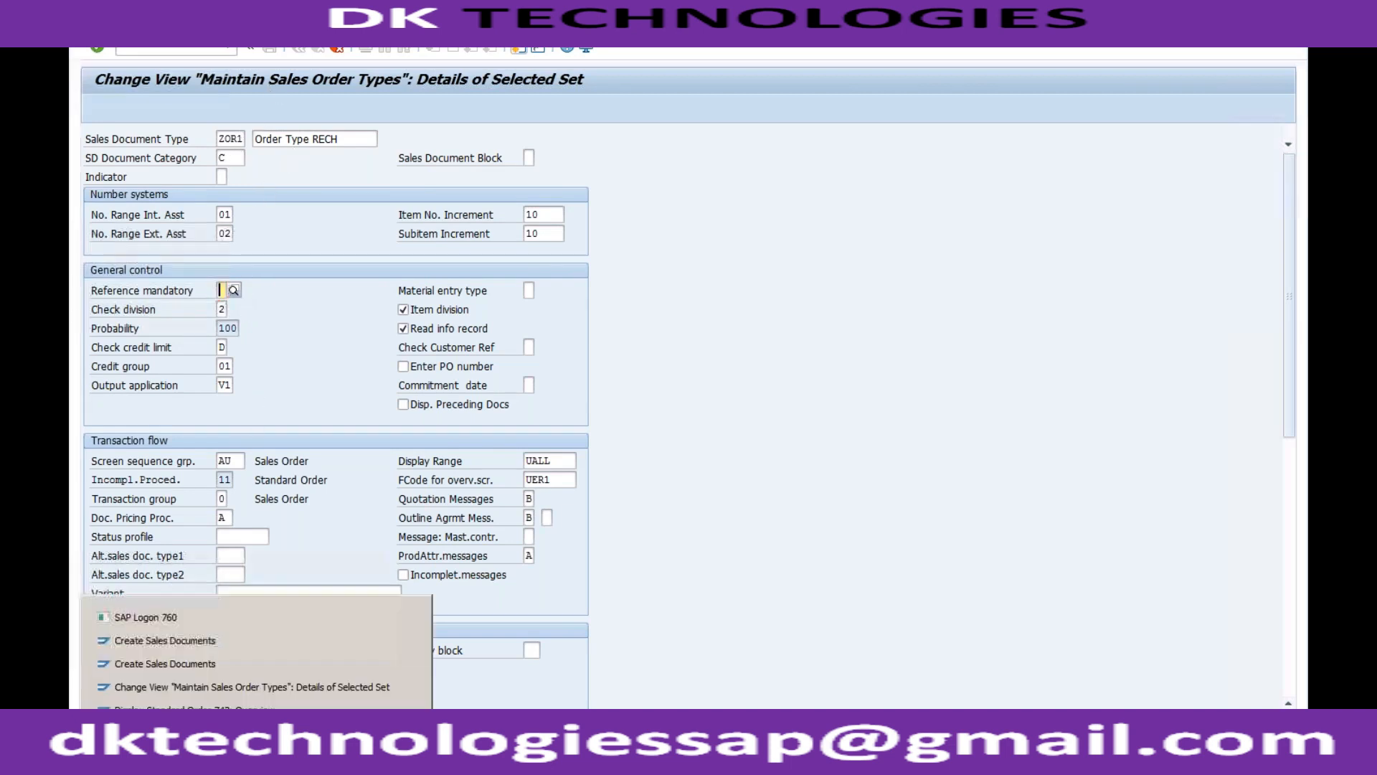
pyautogui.click(231, 711)
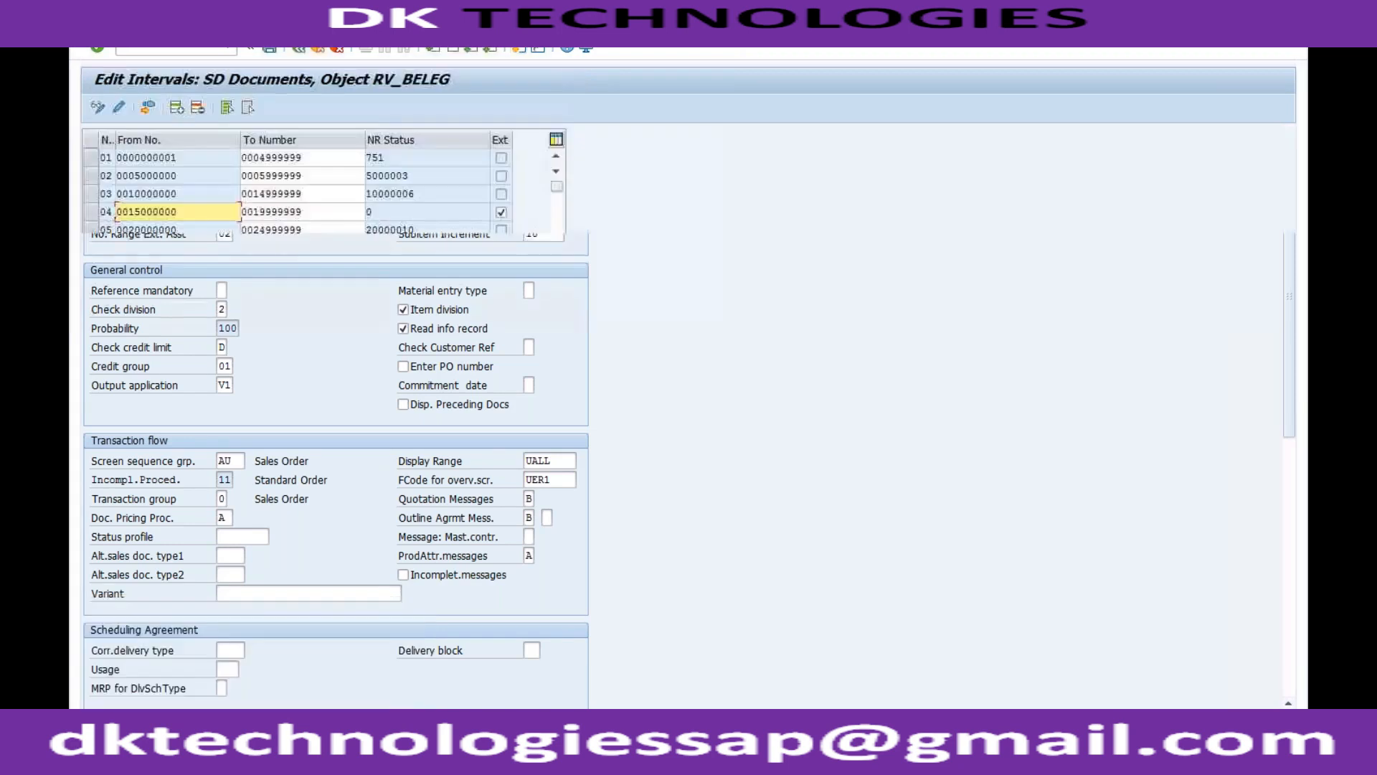
pyautogui.click(300, 49)
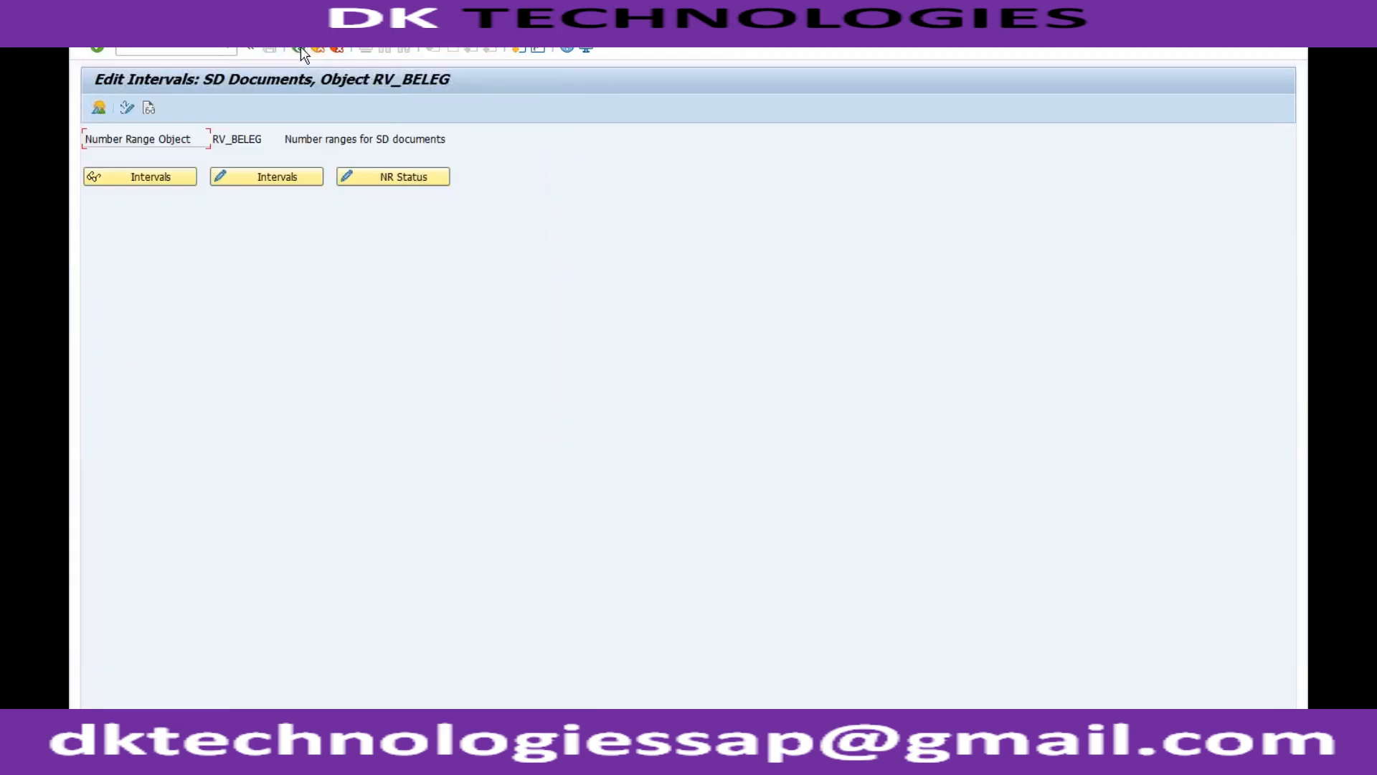
pyautogui.click(300, 49)
pyautogui.click(200, 511)
pyautogui.click(219, 445)
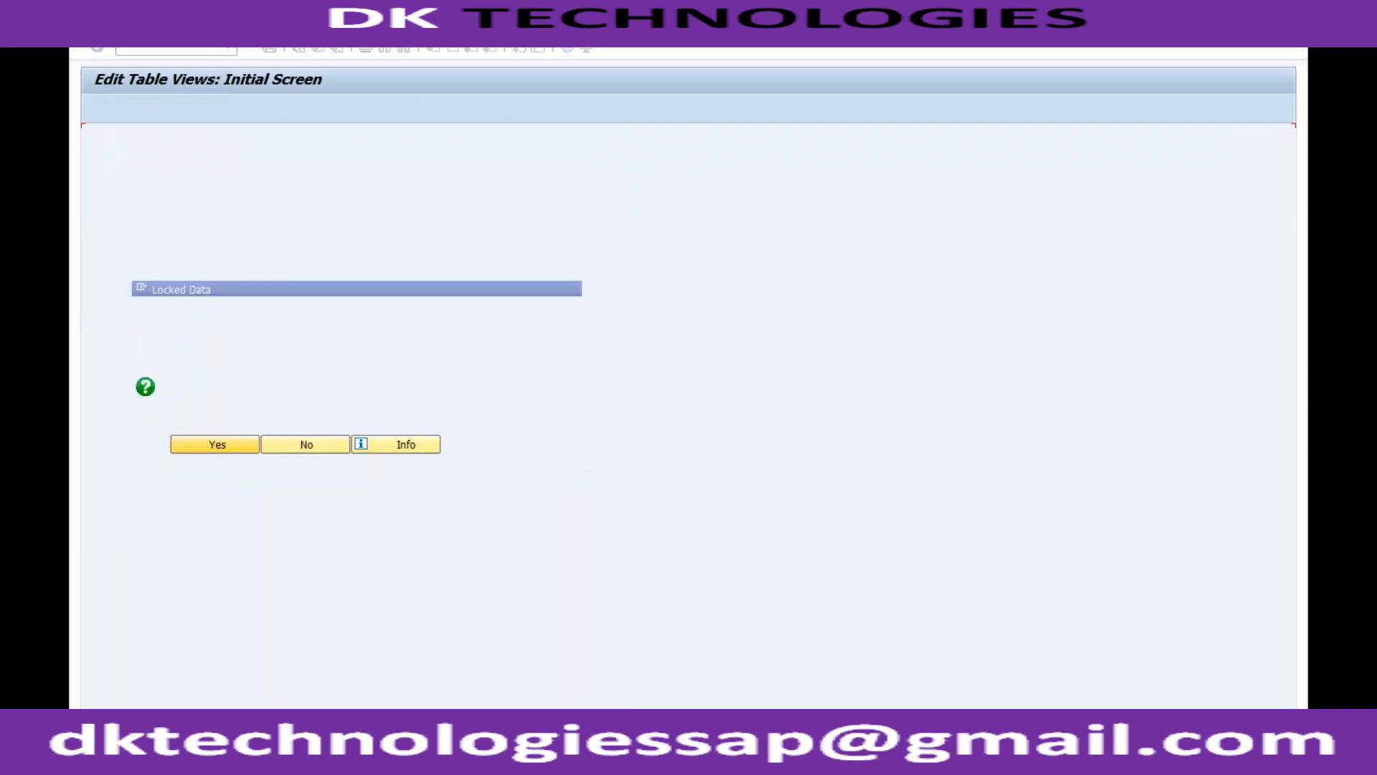
pyautogui.click(164, 707)
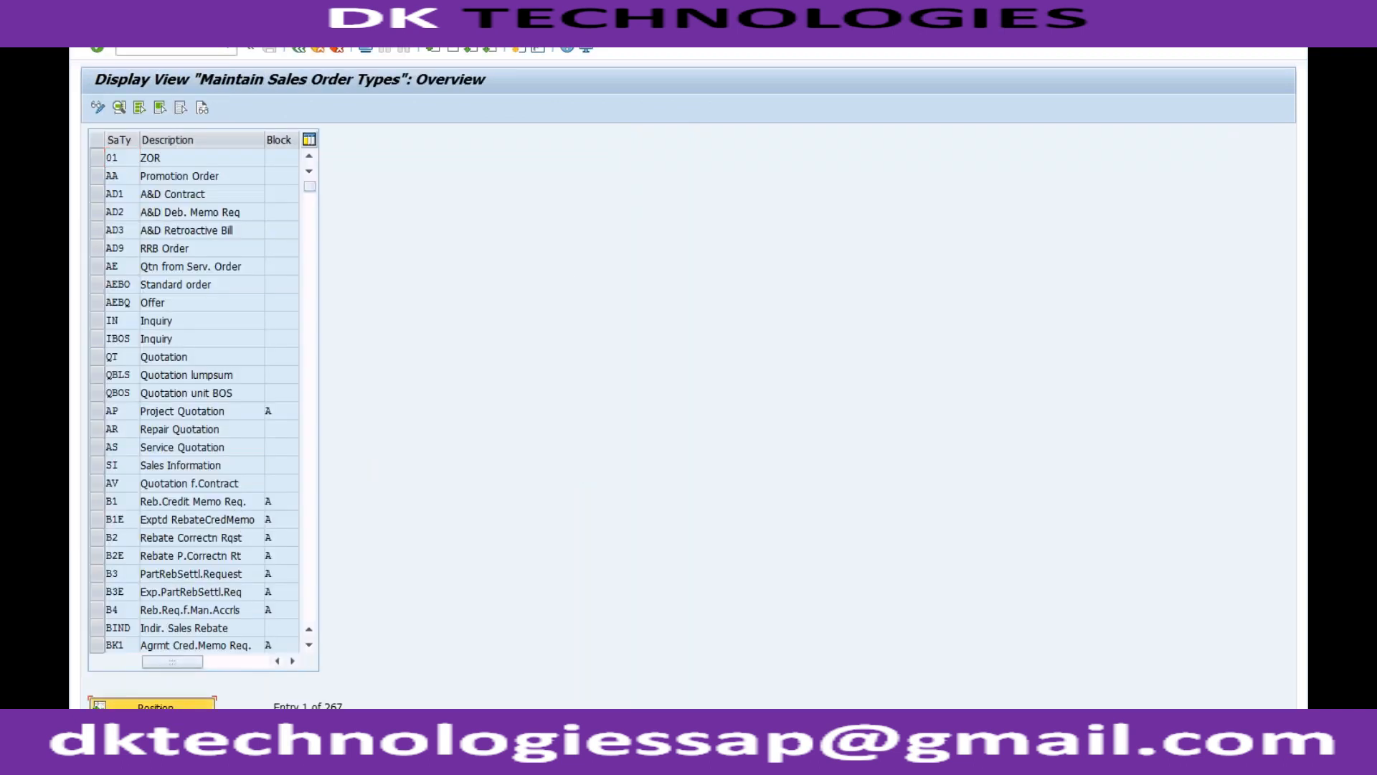
pyautogui.write('f3')
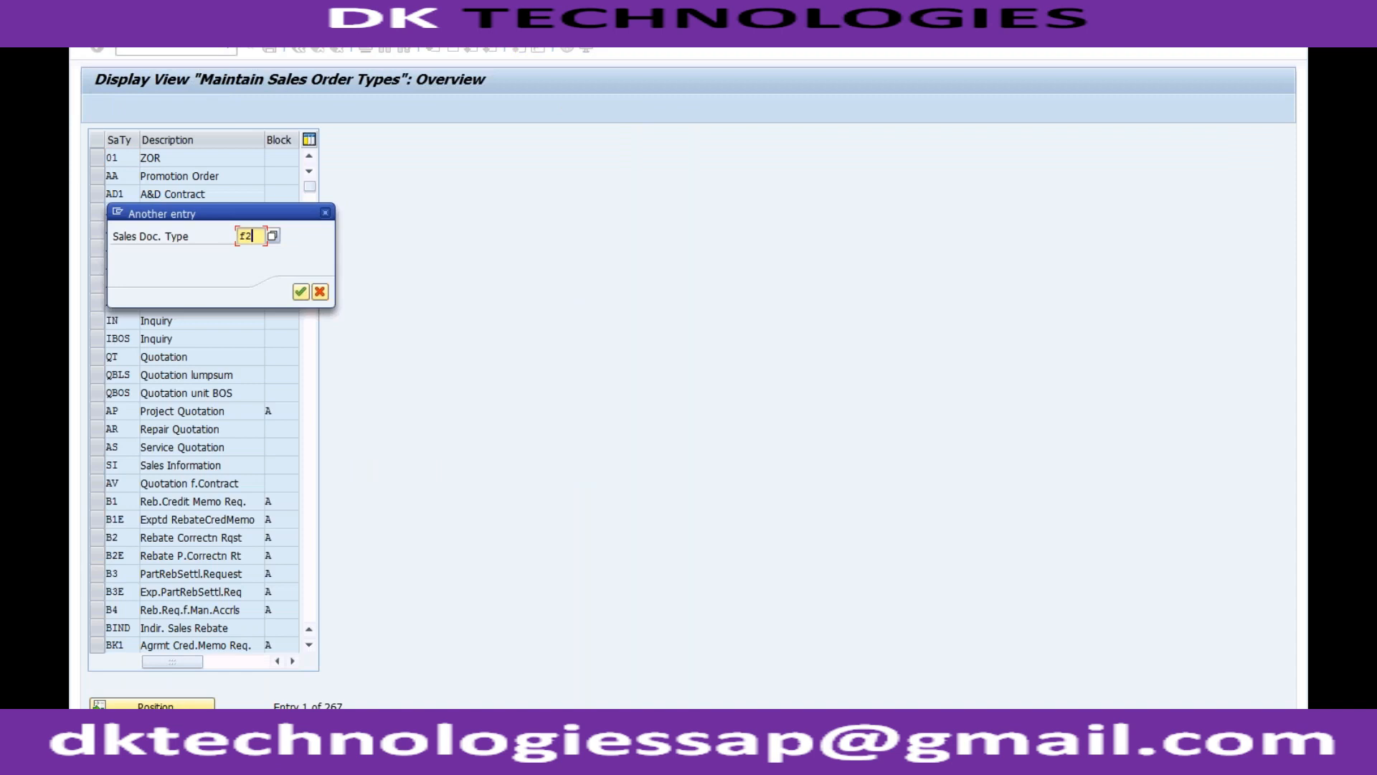
pyautogui.press('Return')
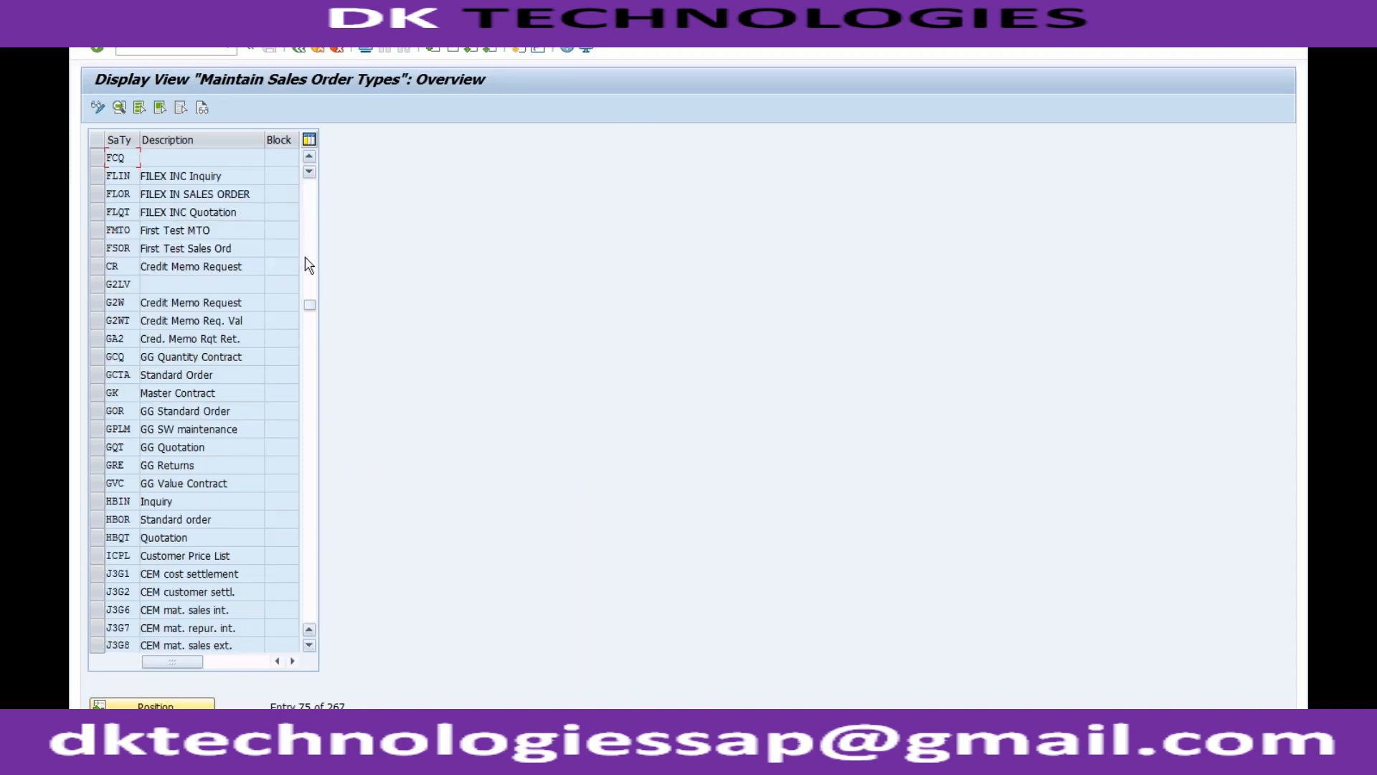
pyautogui.click(300, 49)
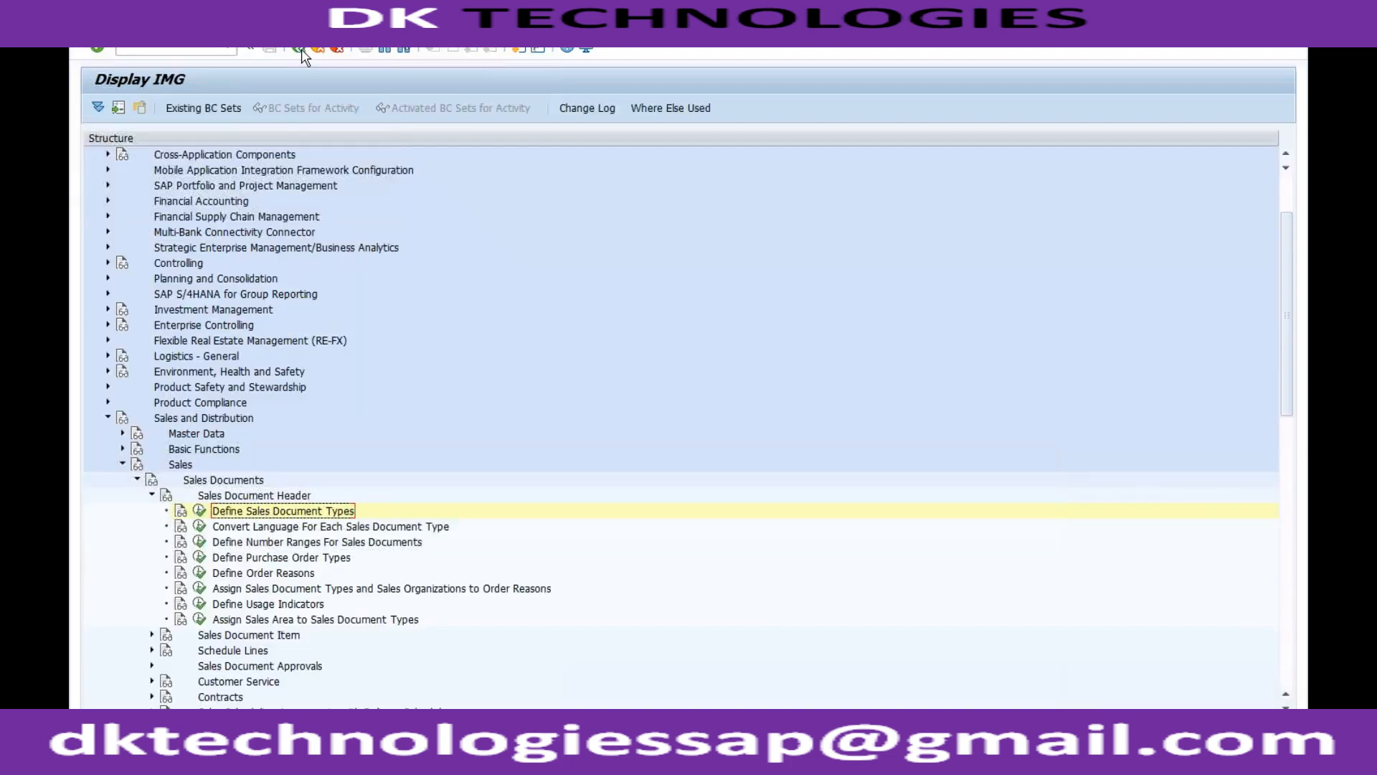
# Collapse Sales Documents in the IMG and open the Define Billing Types activity under Billing, Billing Documents.
pyautogui.click(137, 479)
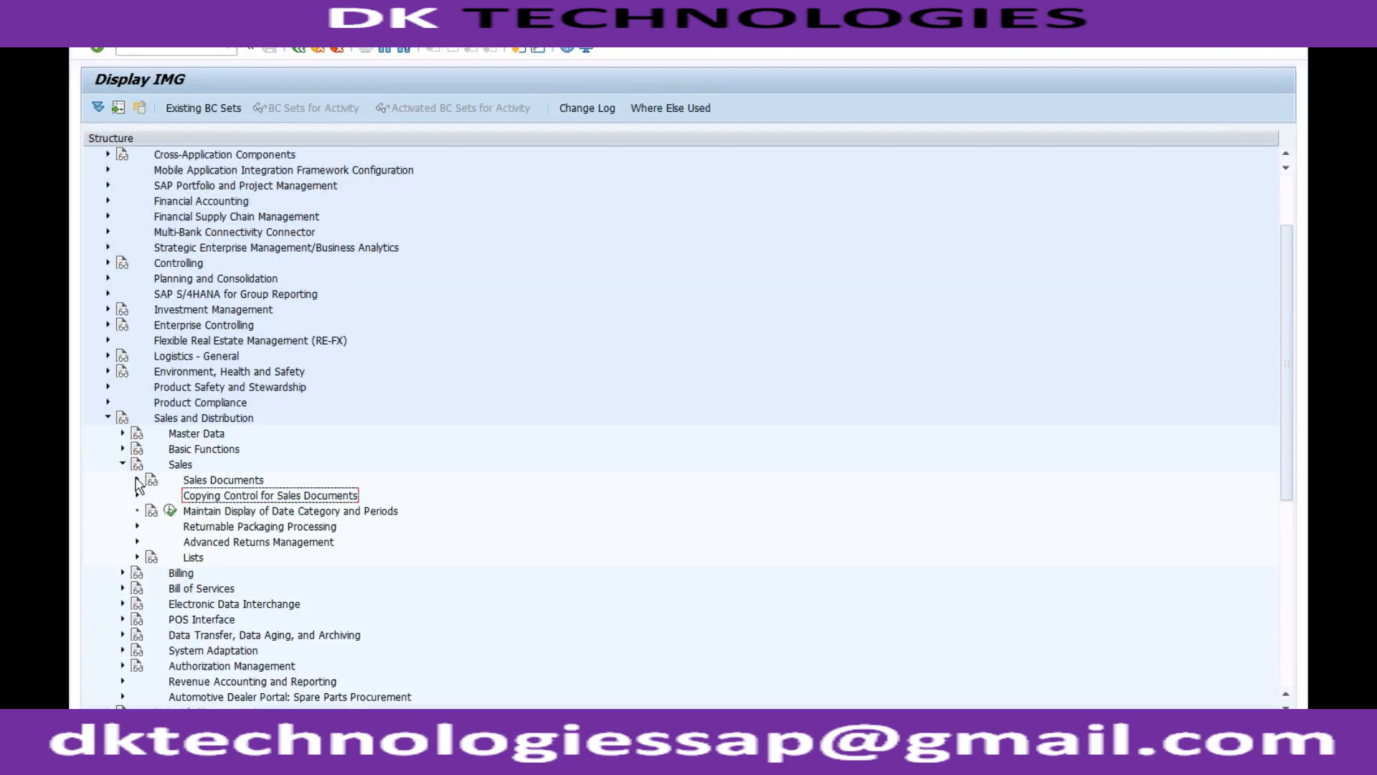
pyautogui.click(122, 572)
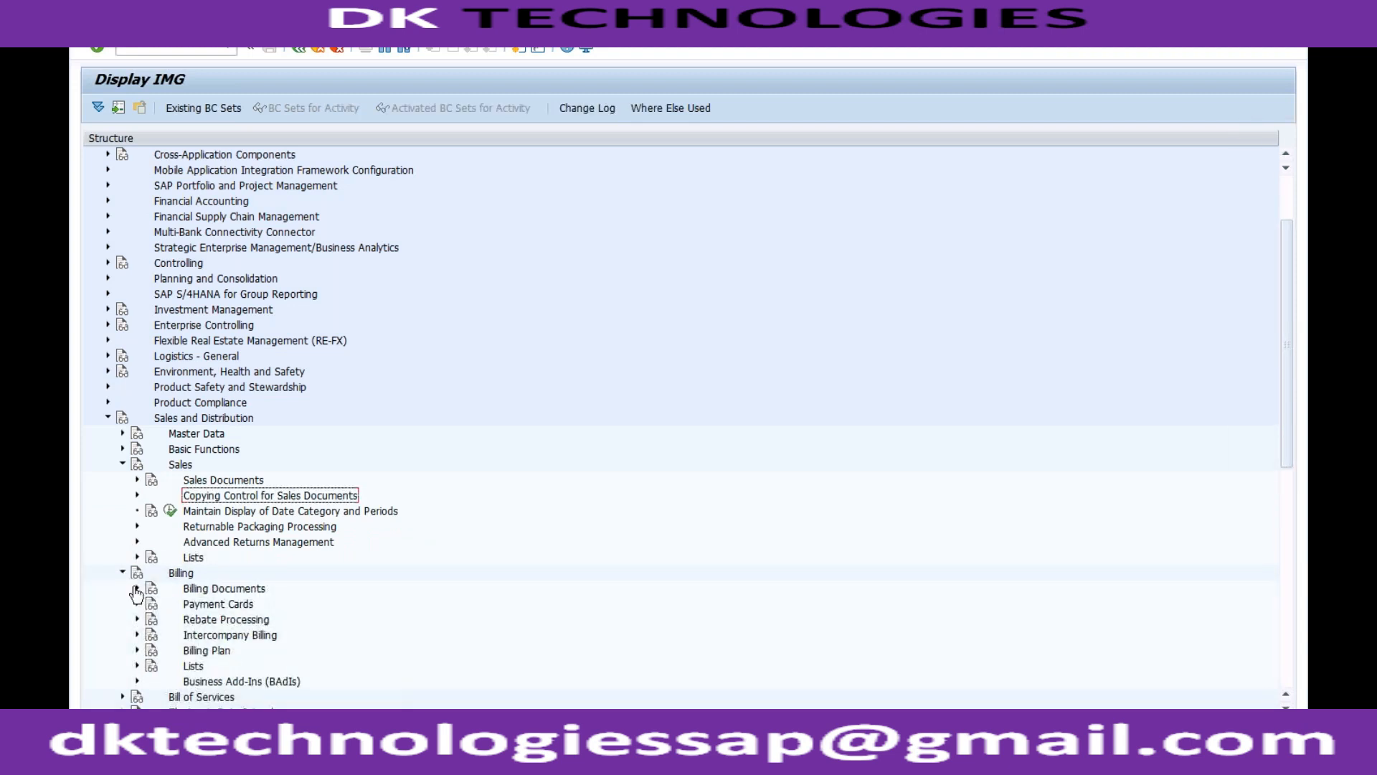
pyautogui.click(137, 588)
pyautogui.click(185, 574)
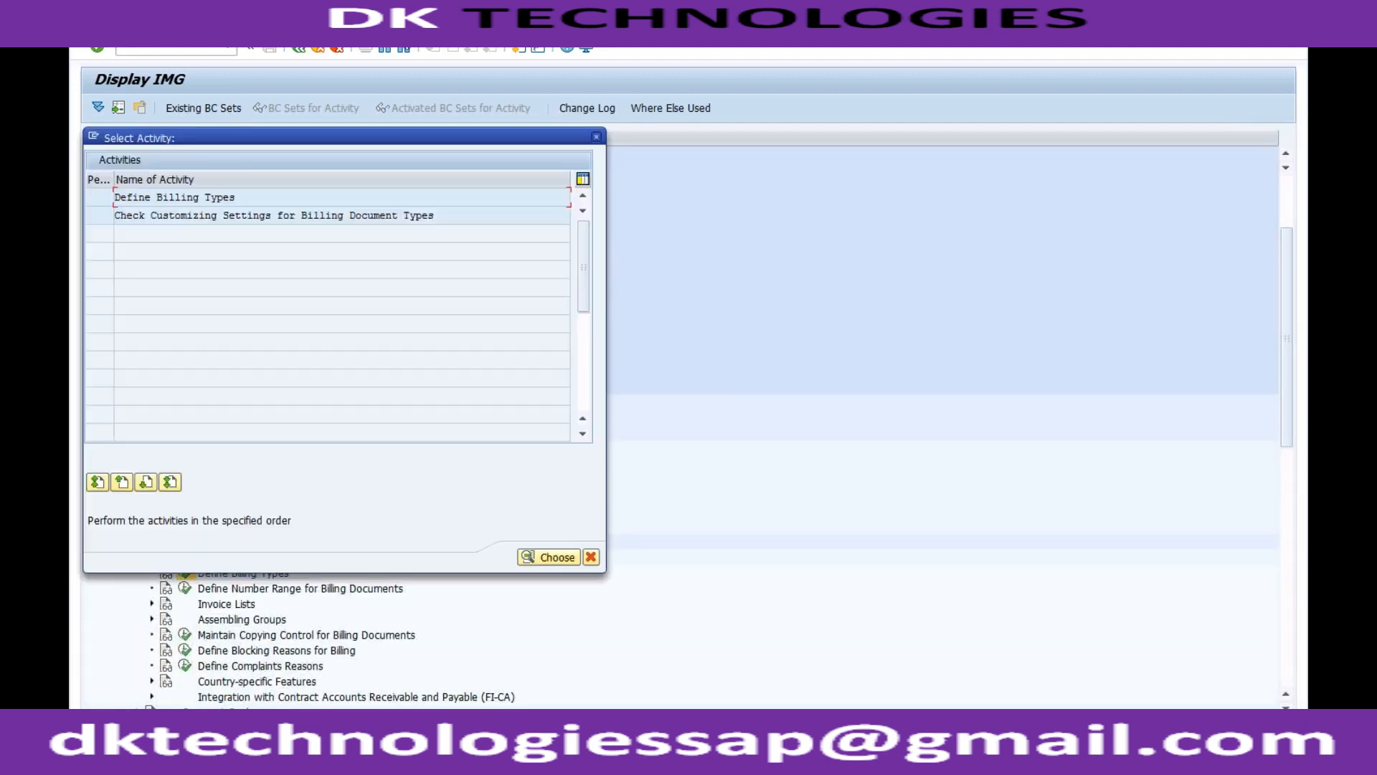
pyautogui.doubleClick(174, 197)
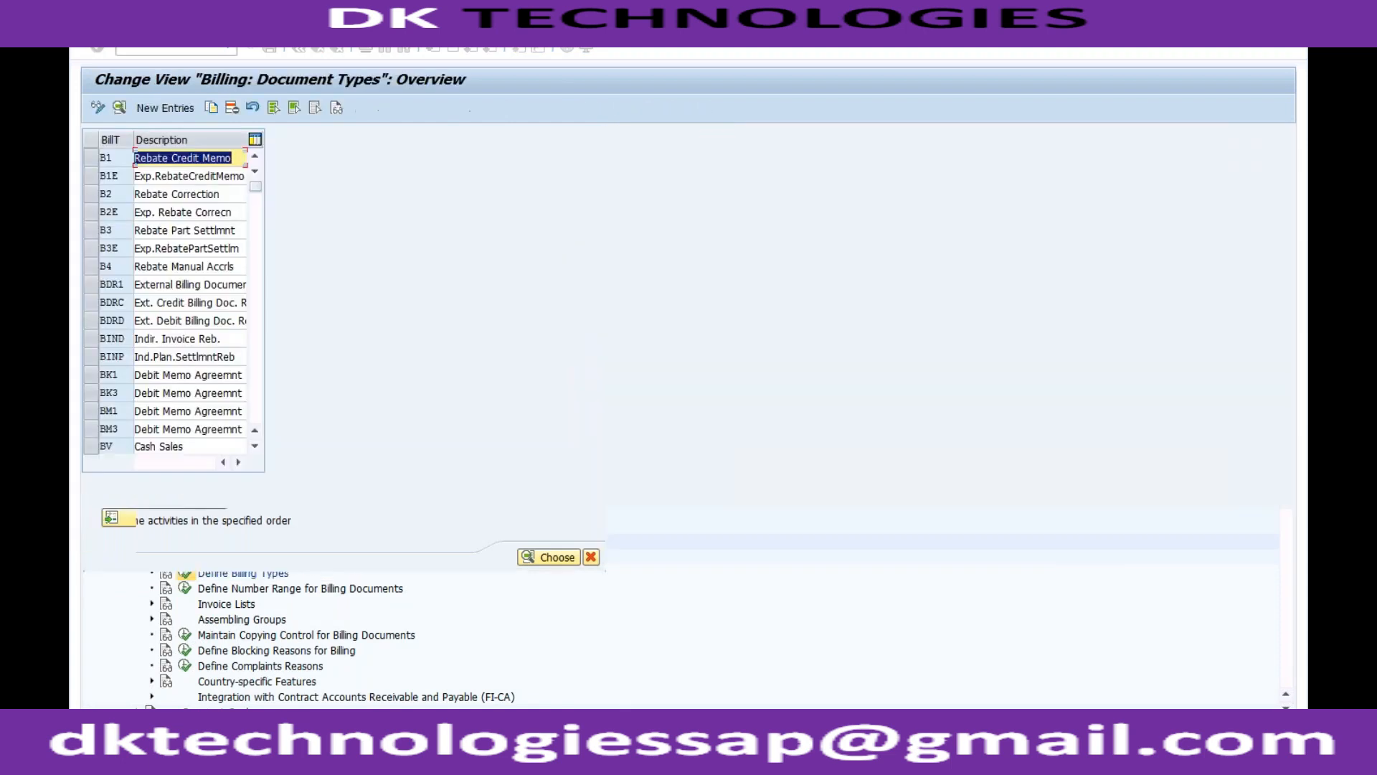
# Find billing type F2, examine its detail settings and return to the IMG structure.
pyautogui.click(166, 522)
pyautogui.write('F2')
pyautogui.press('Return')
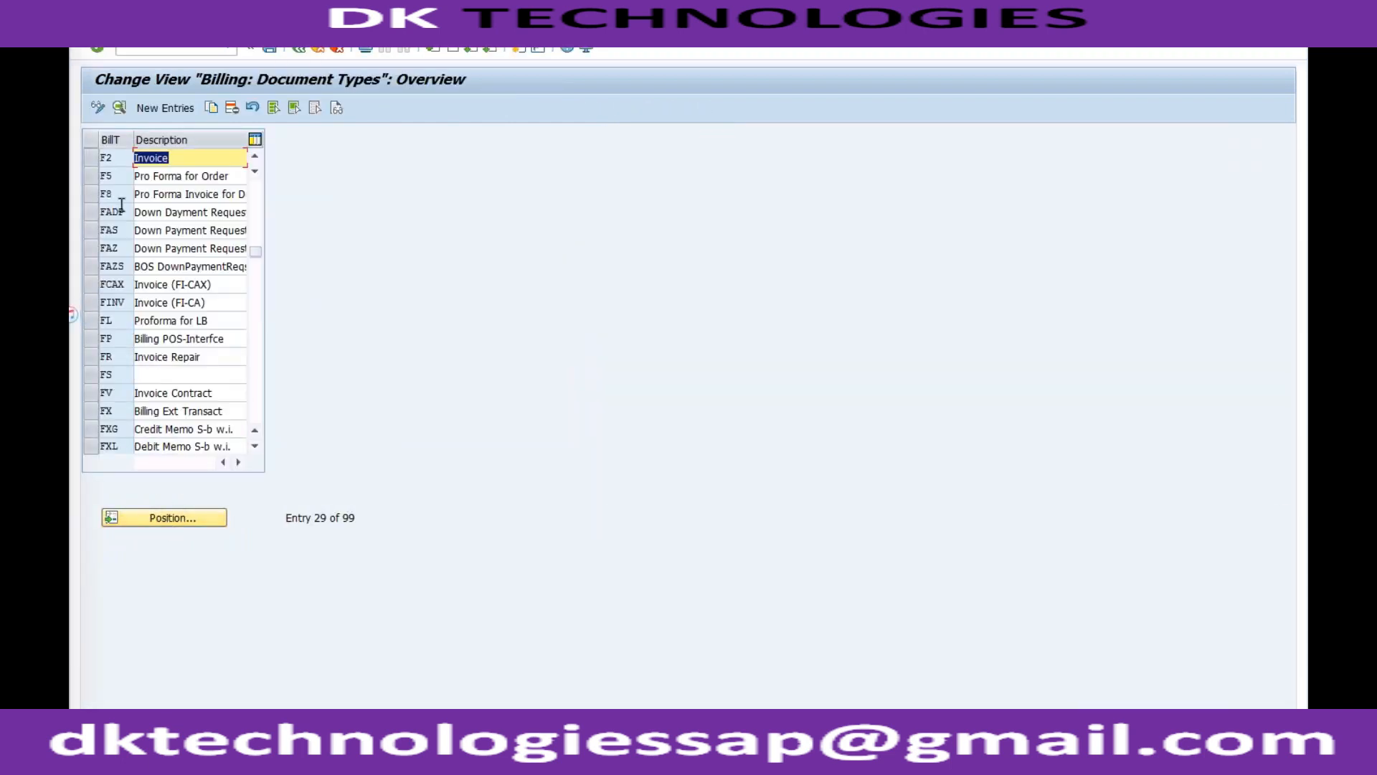
pyautogui.doubleClick(112, 154)
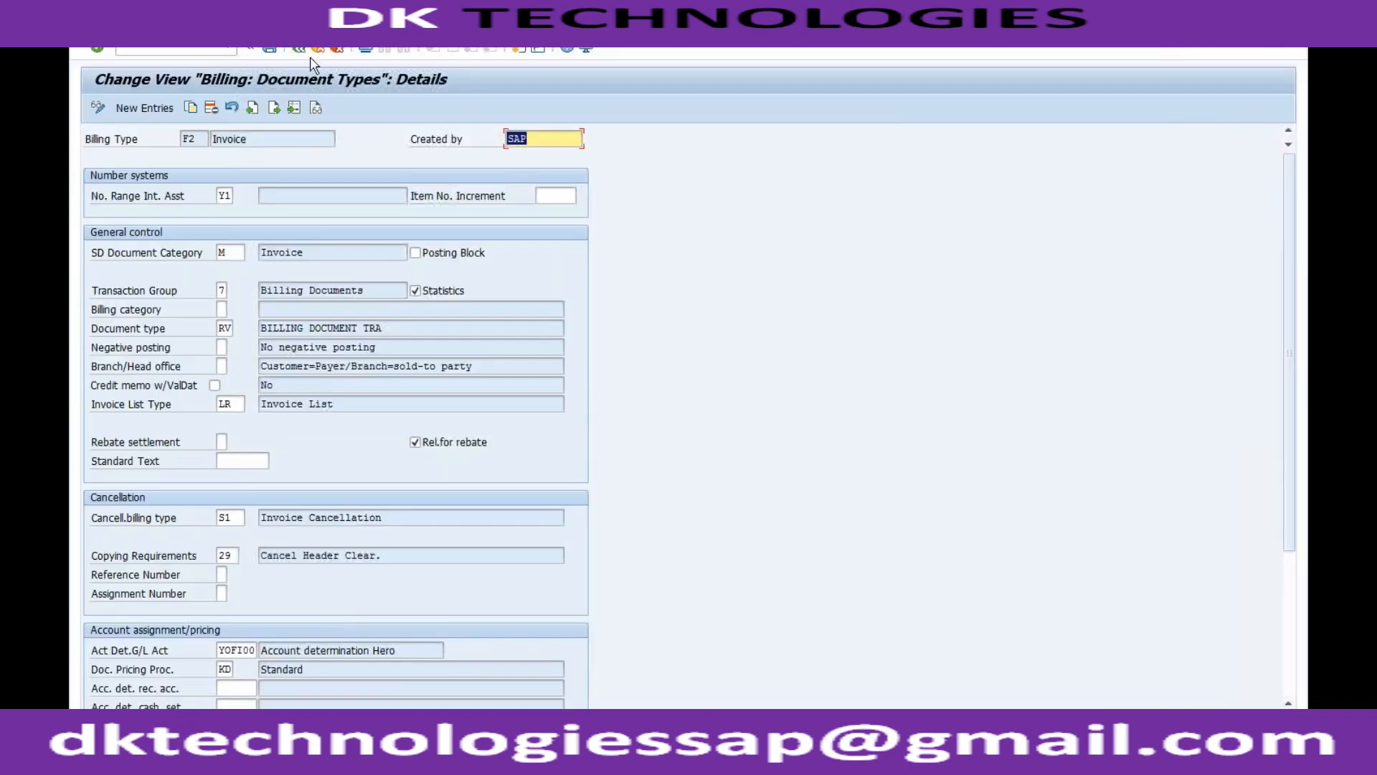
pyautogui.click(304, 49)
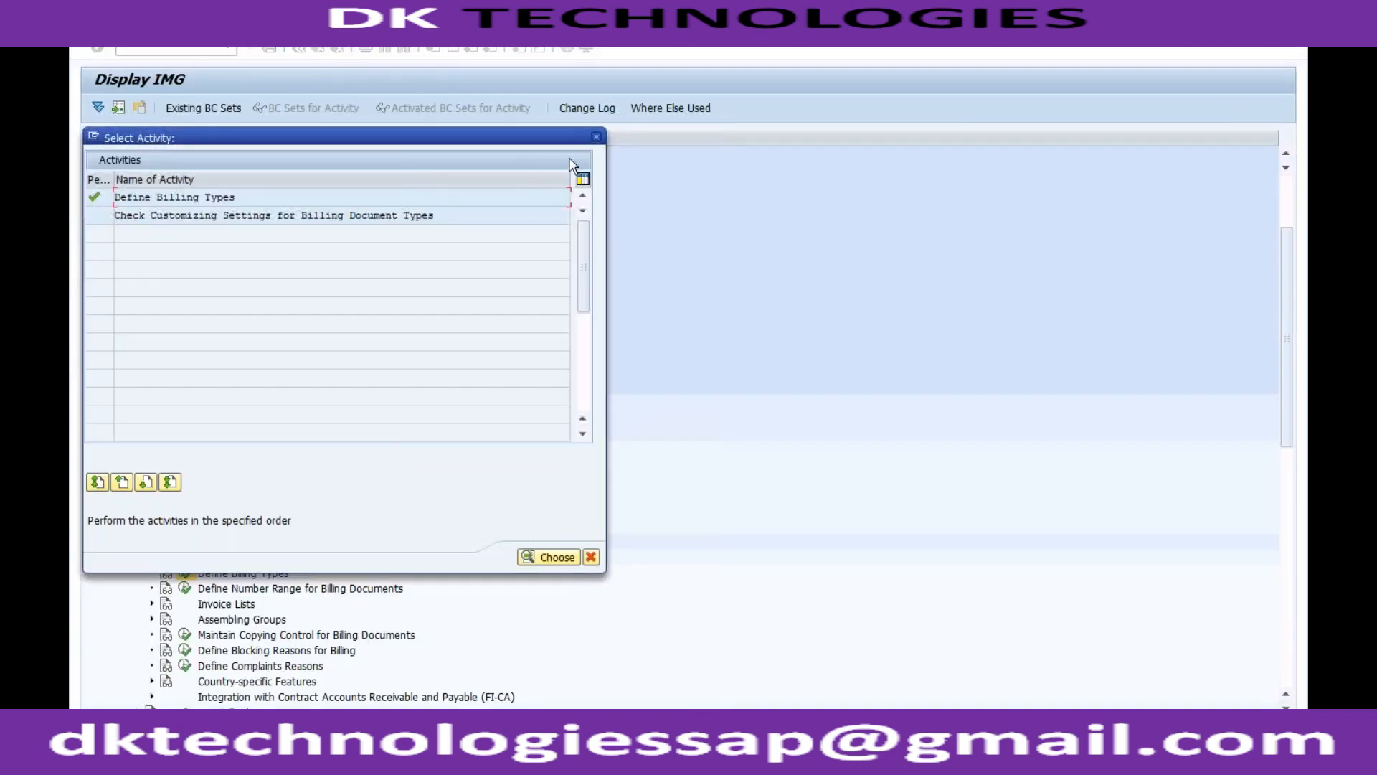
pyautogui.click(596, 136)
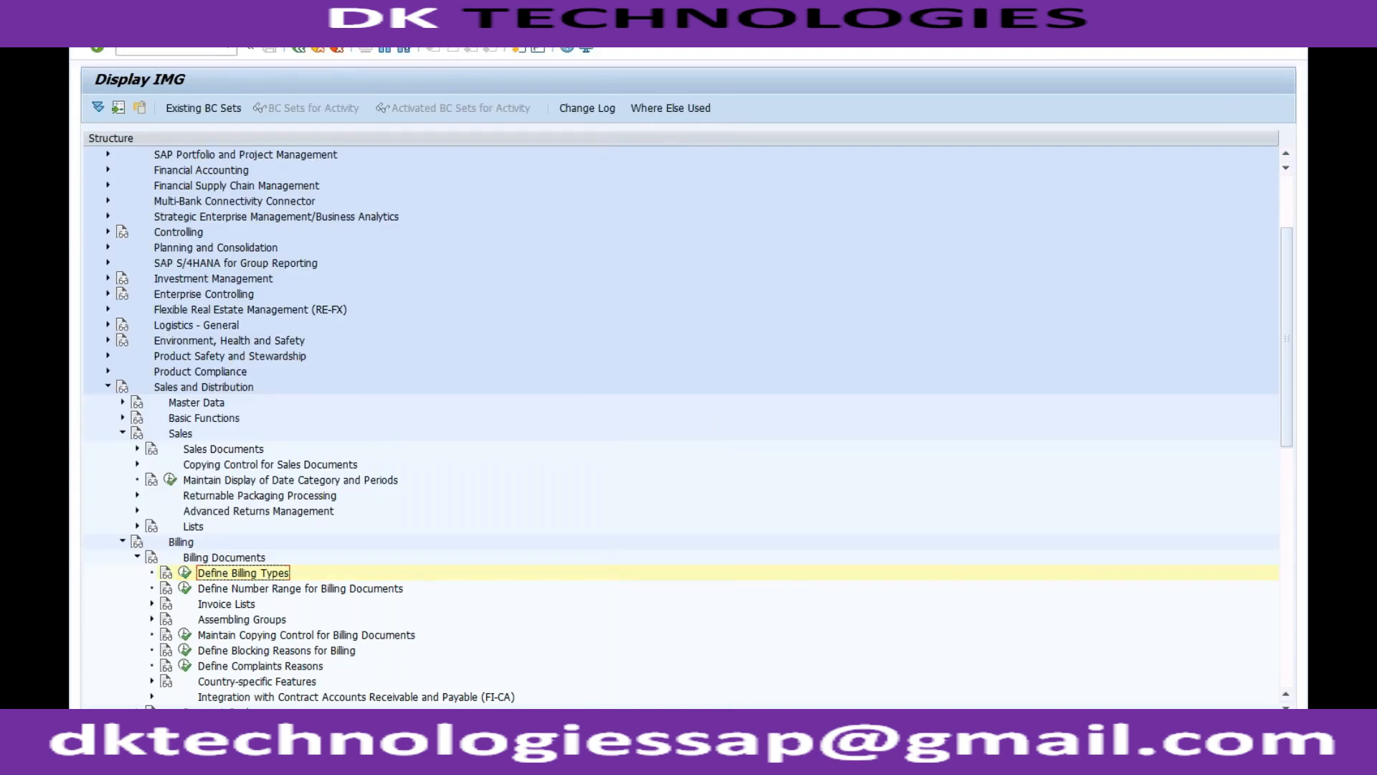
# Open Define Sales Document Types under Sales Document Header and accept displaying the locked data.
pyautogui.click(137, 450)
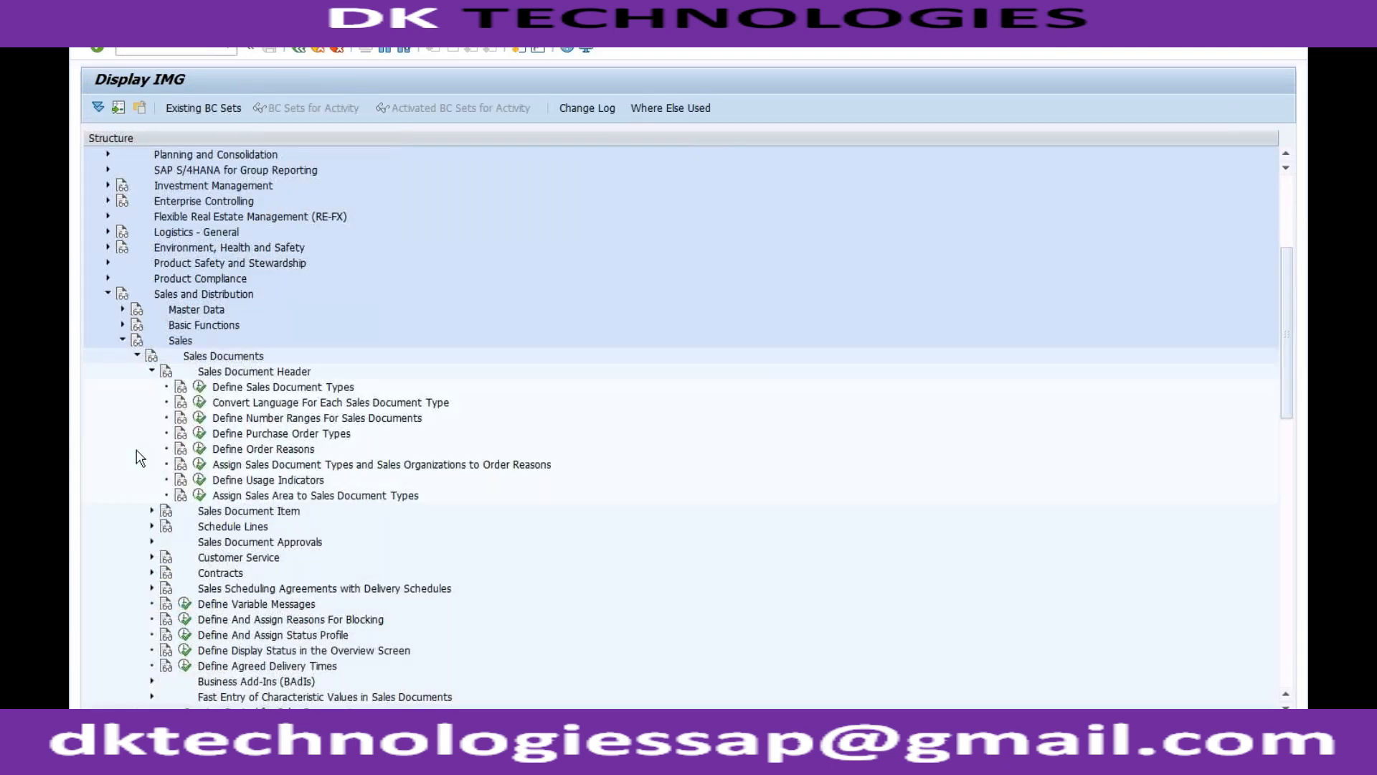
pyautogui.click(199, 390)
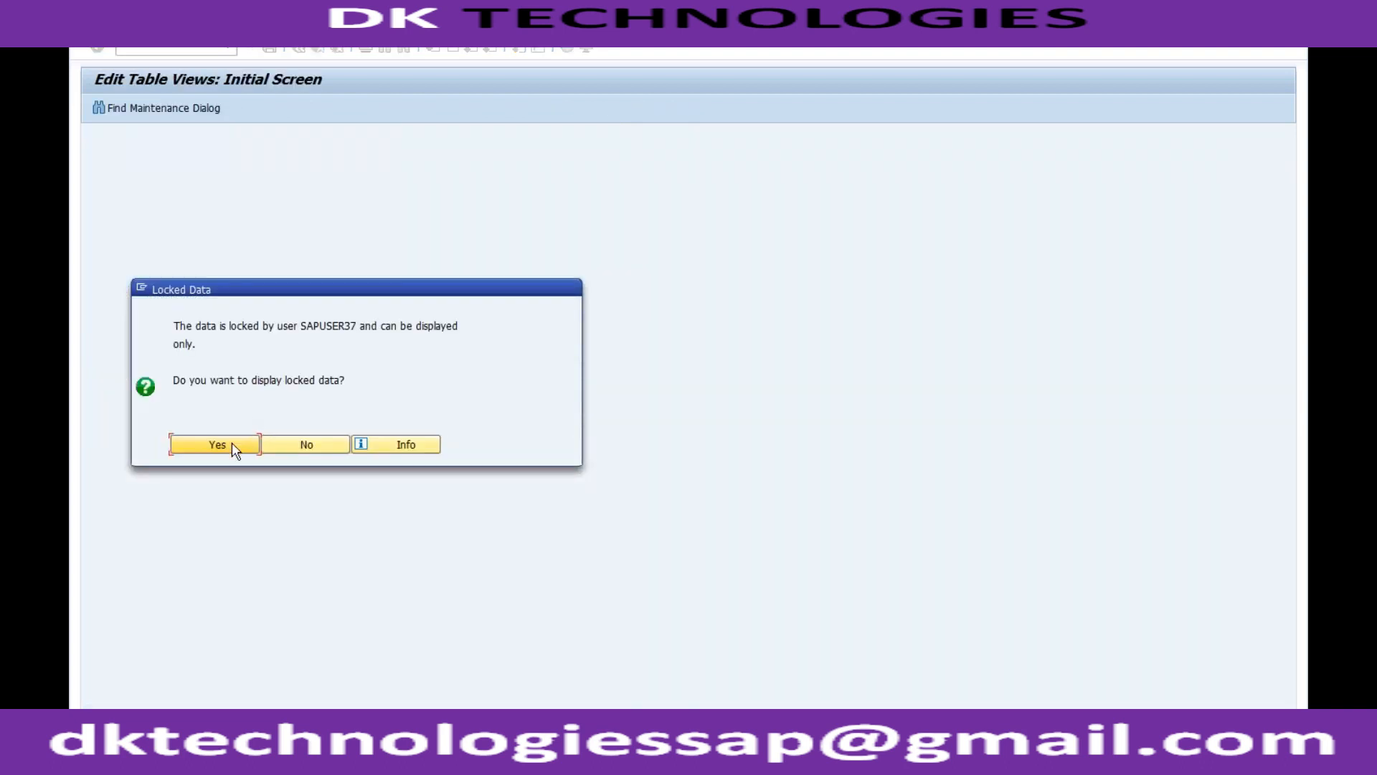
pyautogui.click(233, 444)
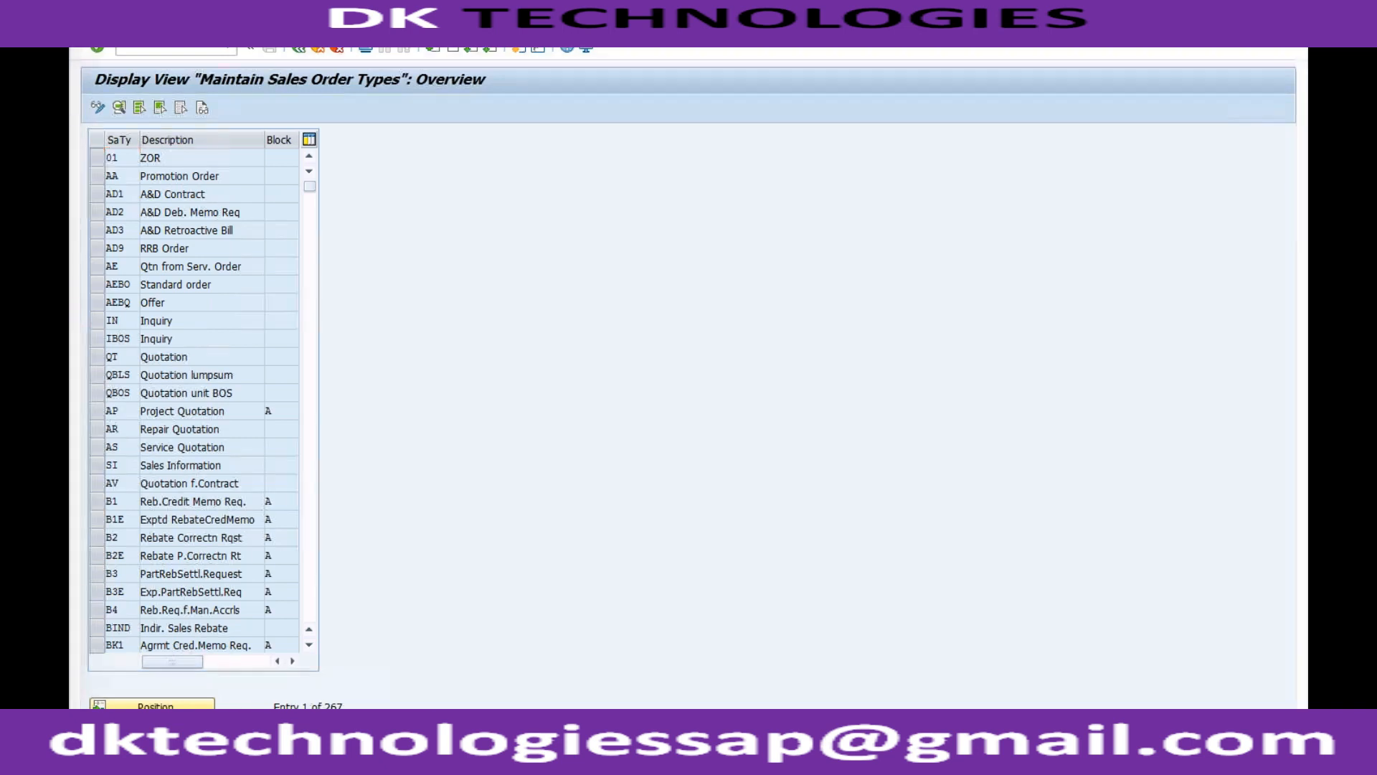
# Switch back to the ZOR1 details and review the allowed Reference mandatory values once more, leaving the field blank.
pyautogui.click(257, 758)
pyautogui.click(249, 687)
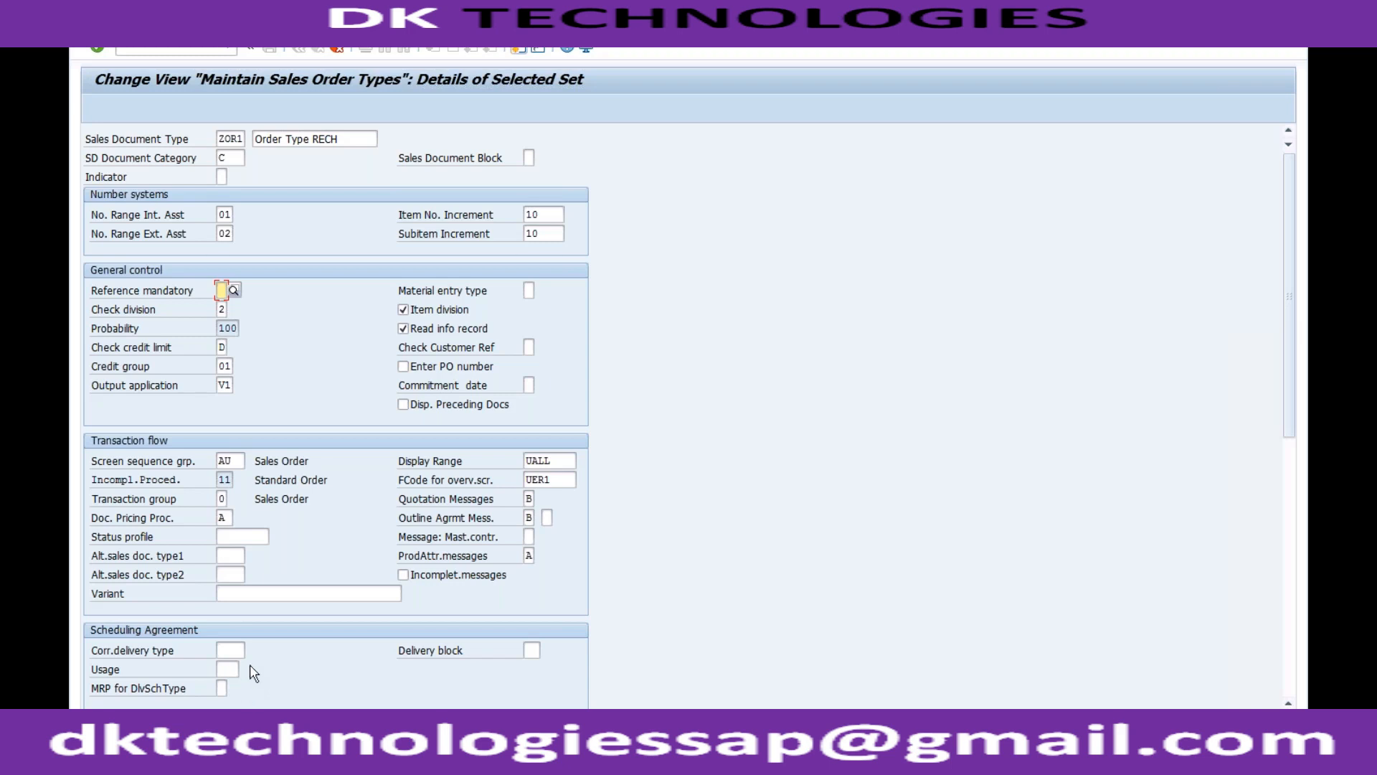
pyautogui.click(234, 291)
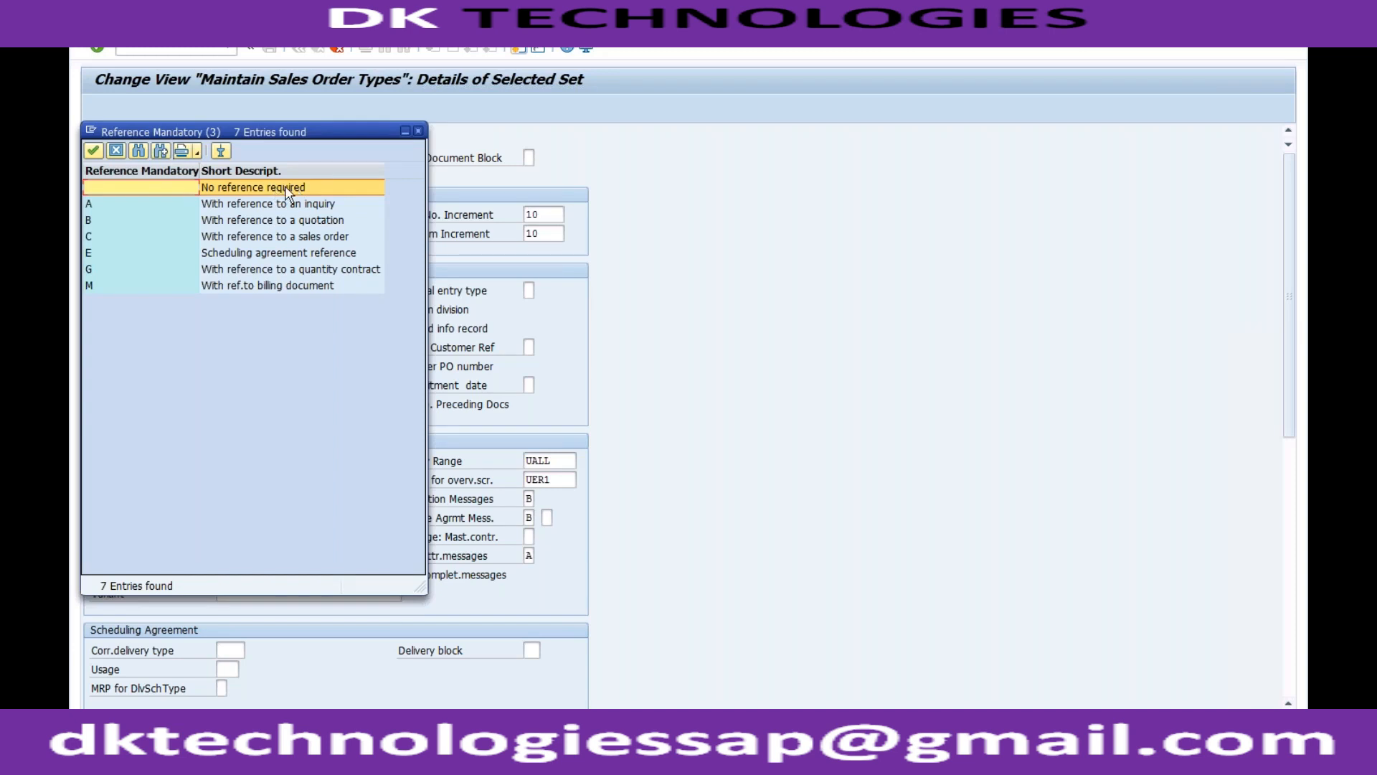
pyautogui.click(418, 132)
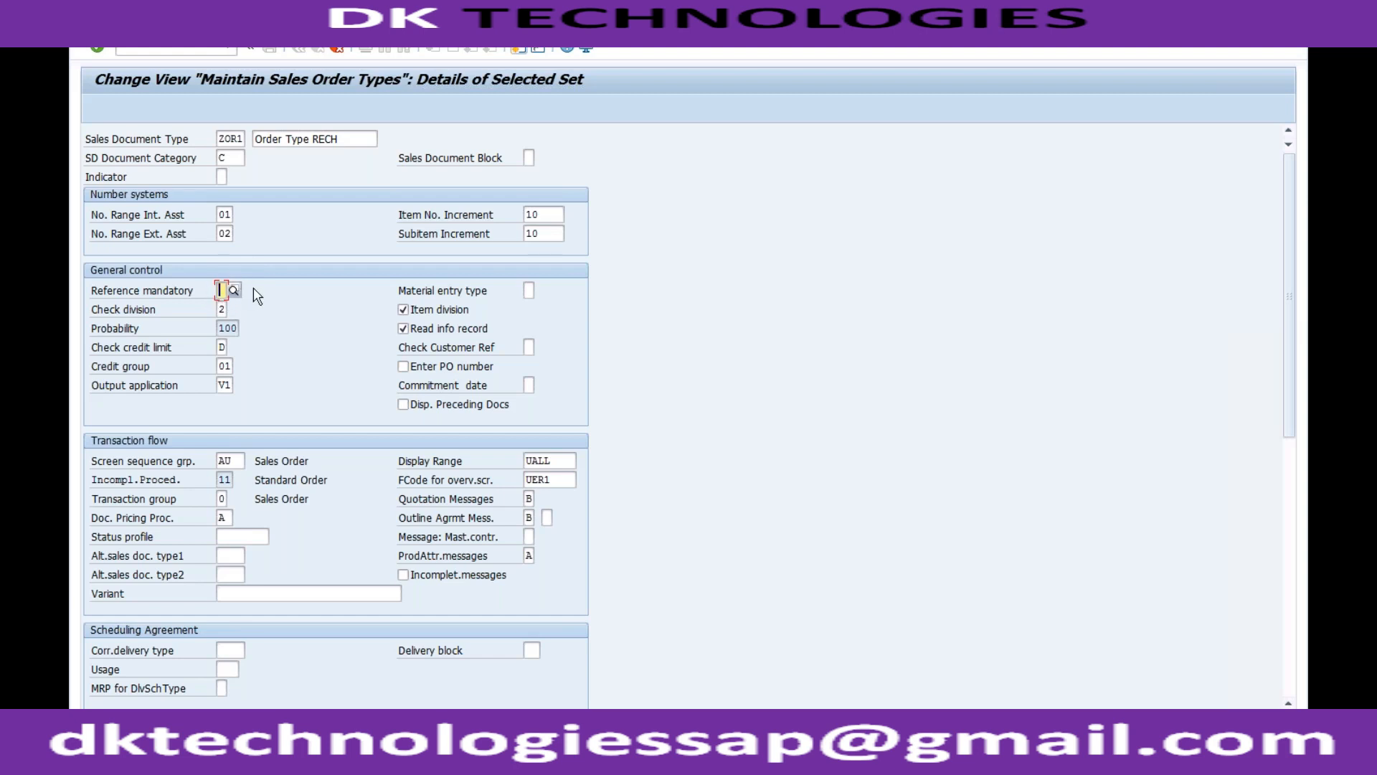
# Examine the possible entries and the field help for Check division in ZOR1, highlighting the definition, and close both.
pyautogui.click(223, 311)
pyautogui.click(233, 309)
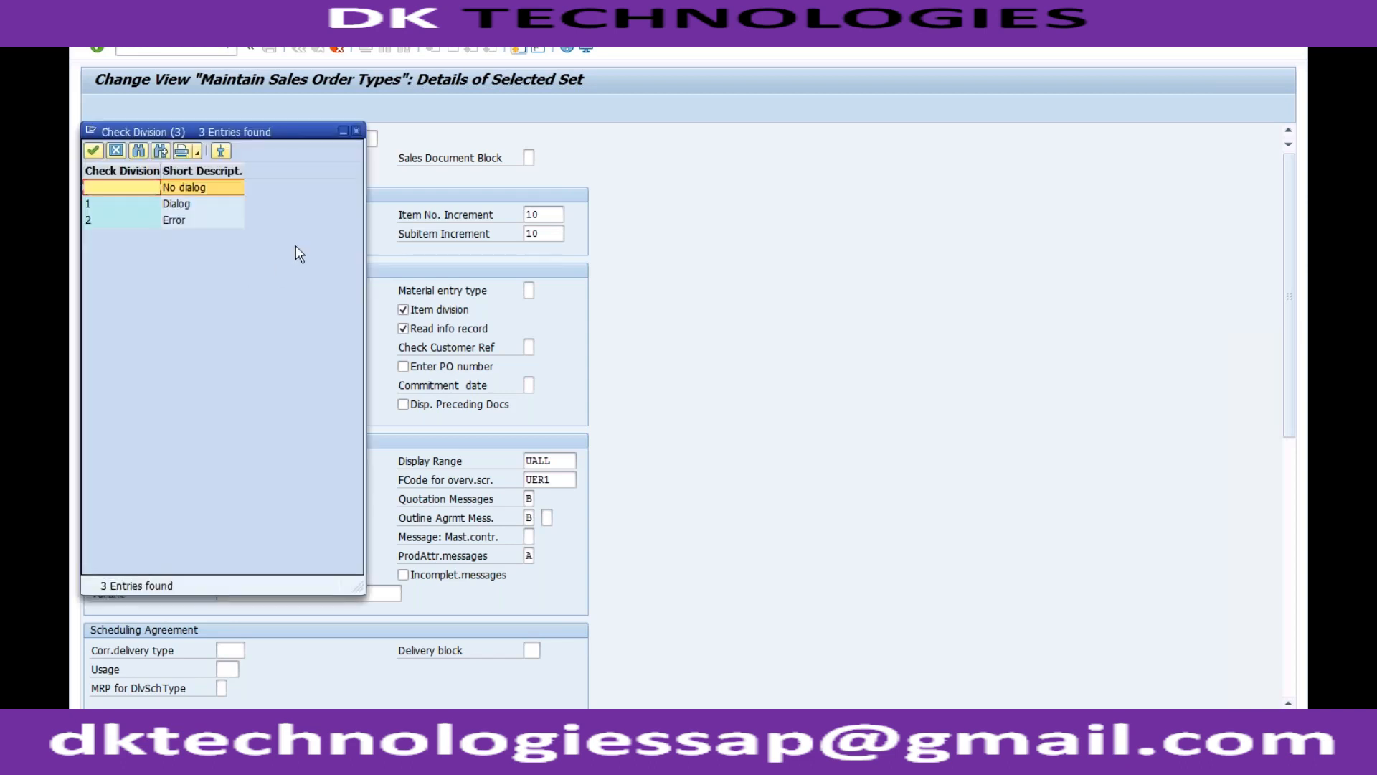
pyautogui.click(356, 132)
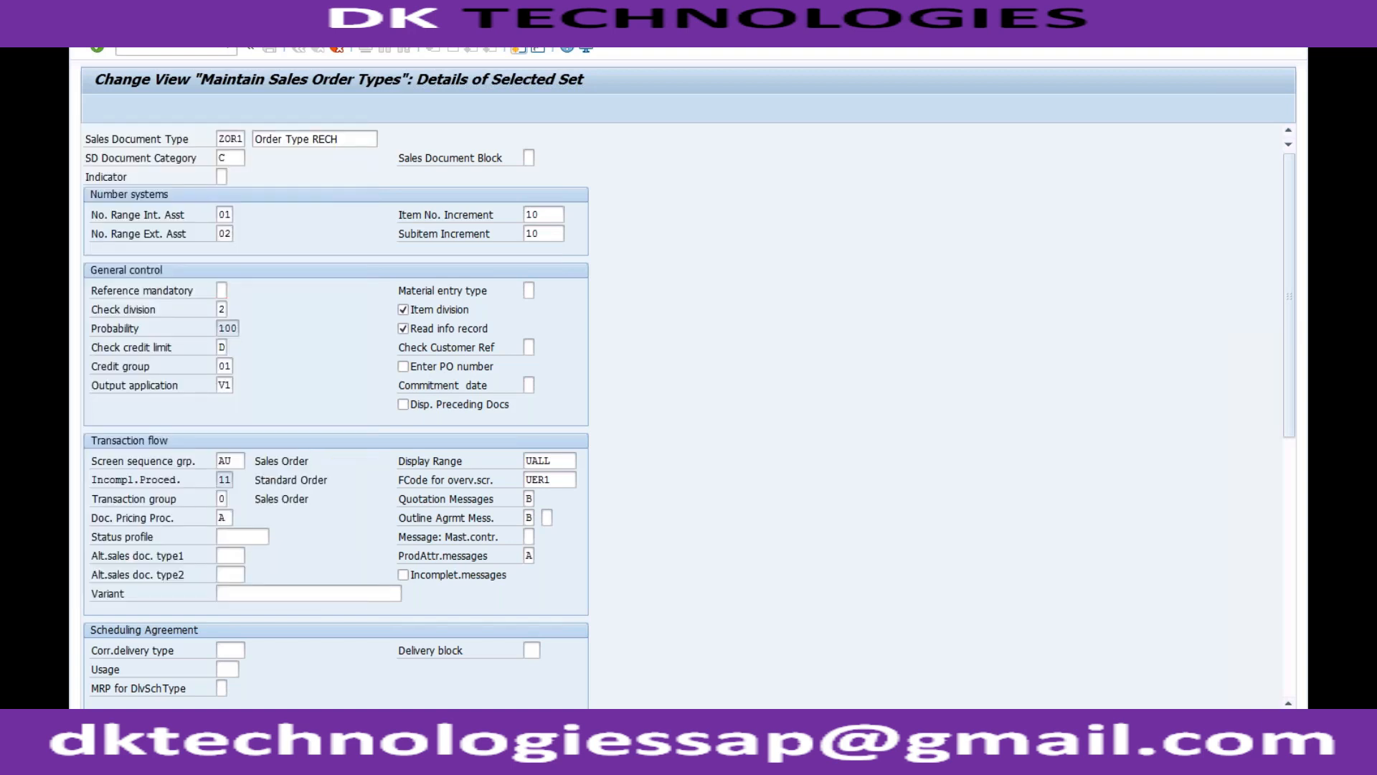
pyautogui.press('F1')
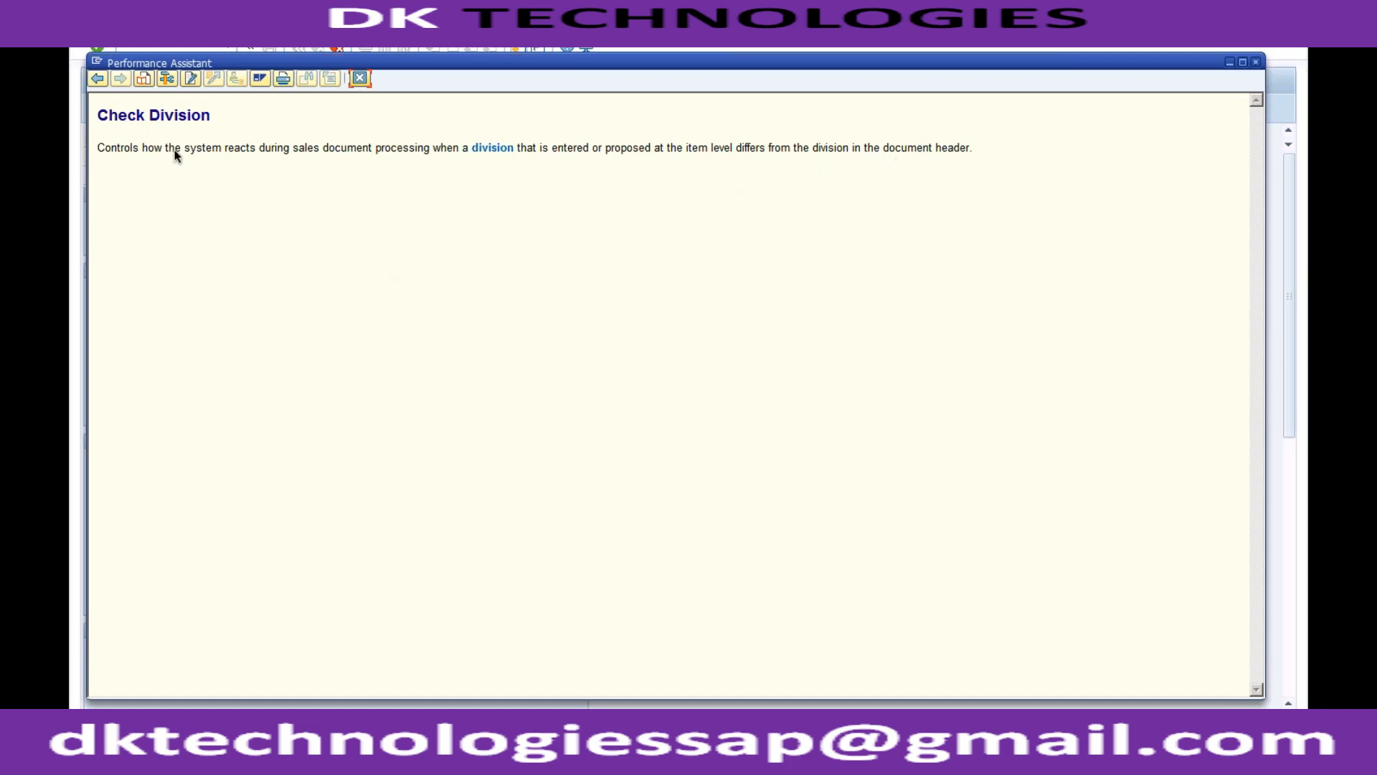
pyautogui.moveTo(143, 148); pyautogui.dragTo(978, 149)
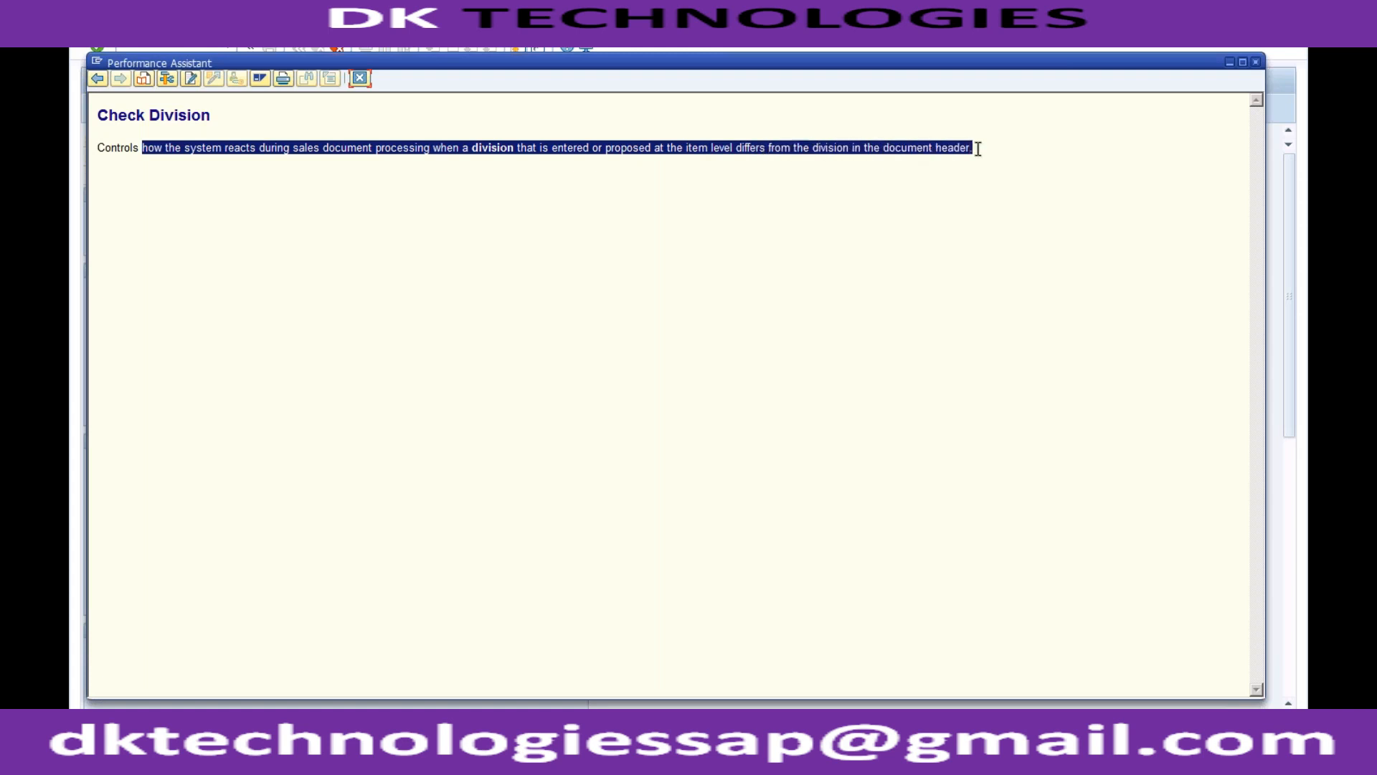
pyautogui.click(359, 79)
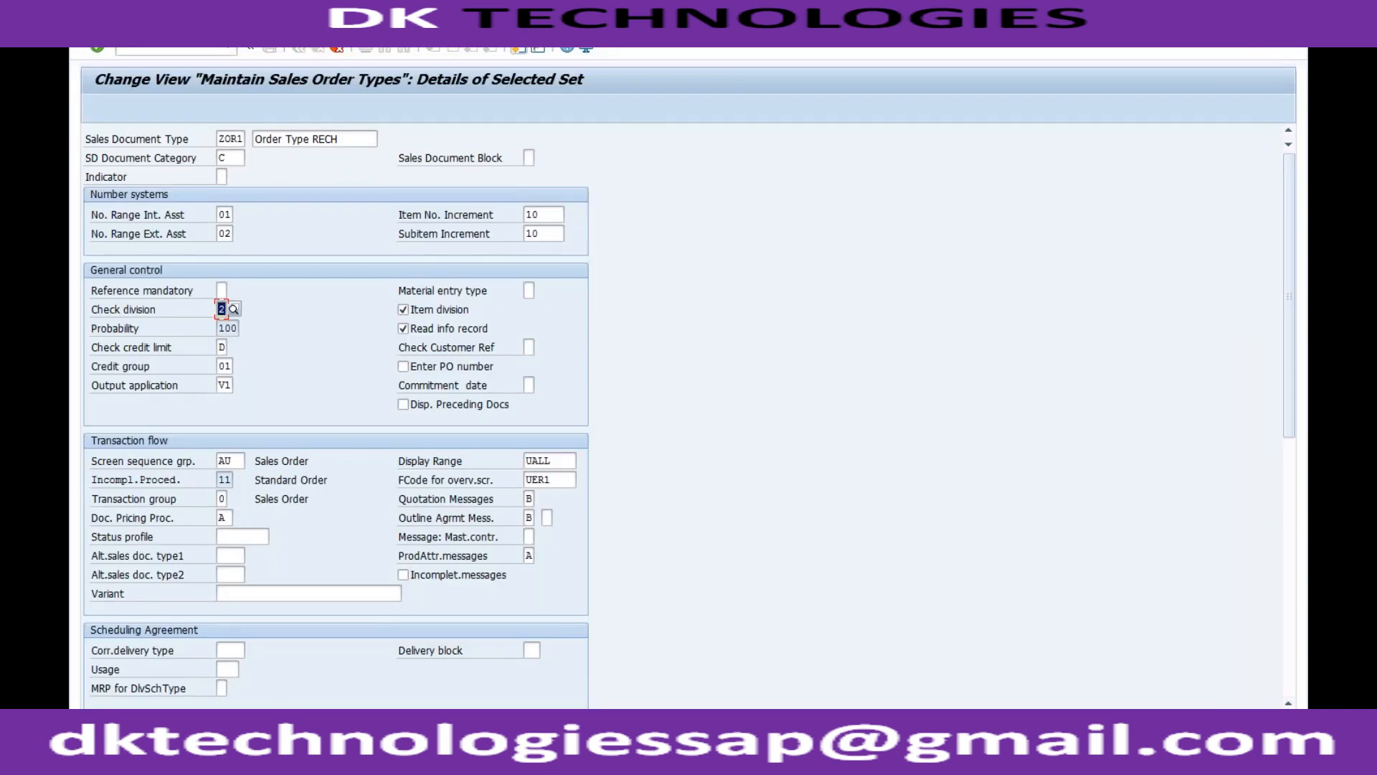
# Switch to the displayed standard order and examine its customer reference and the TRADING_GOODS material in the item list.
pyautogui.click(253, 759)
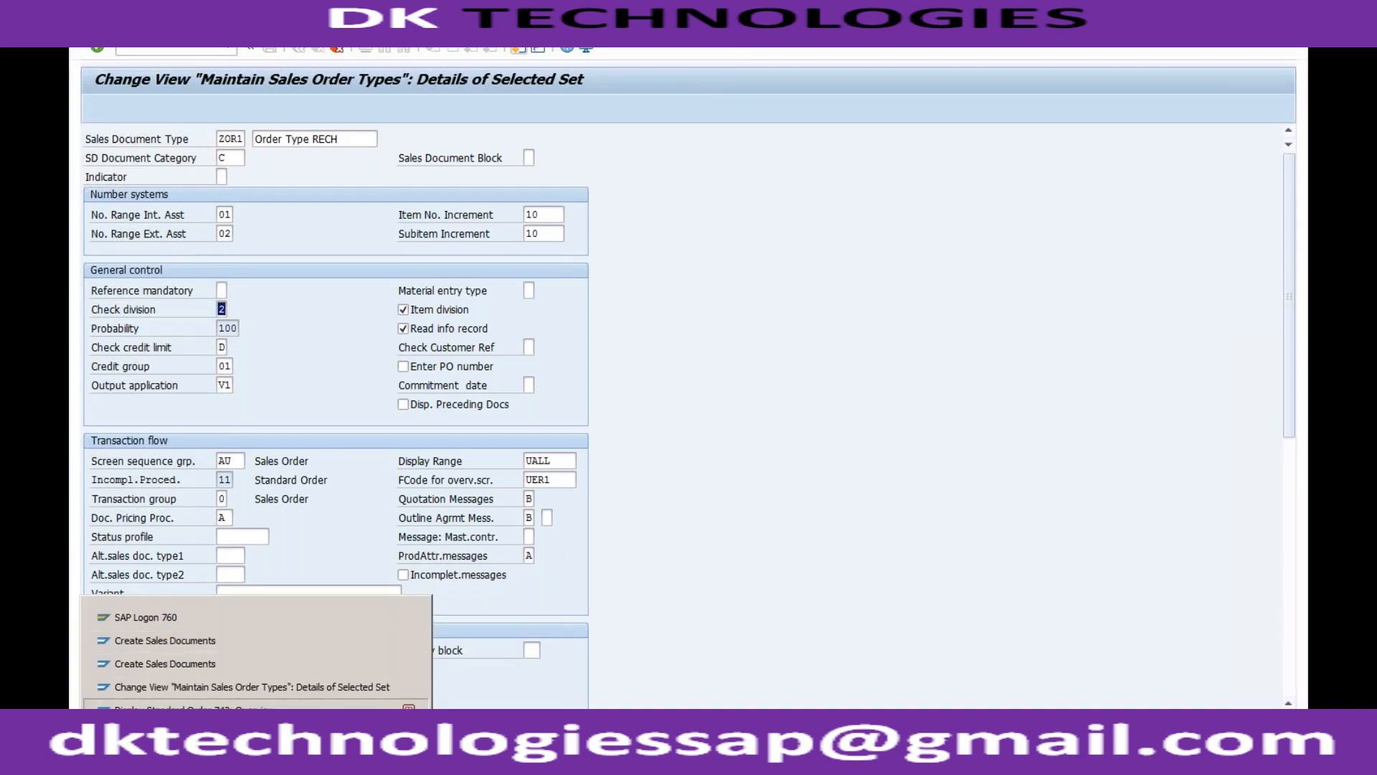
pyautogui.click(216, 709)
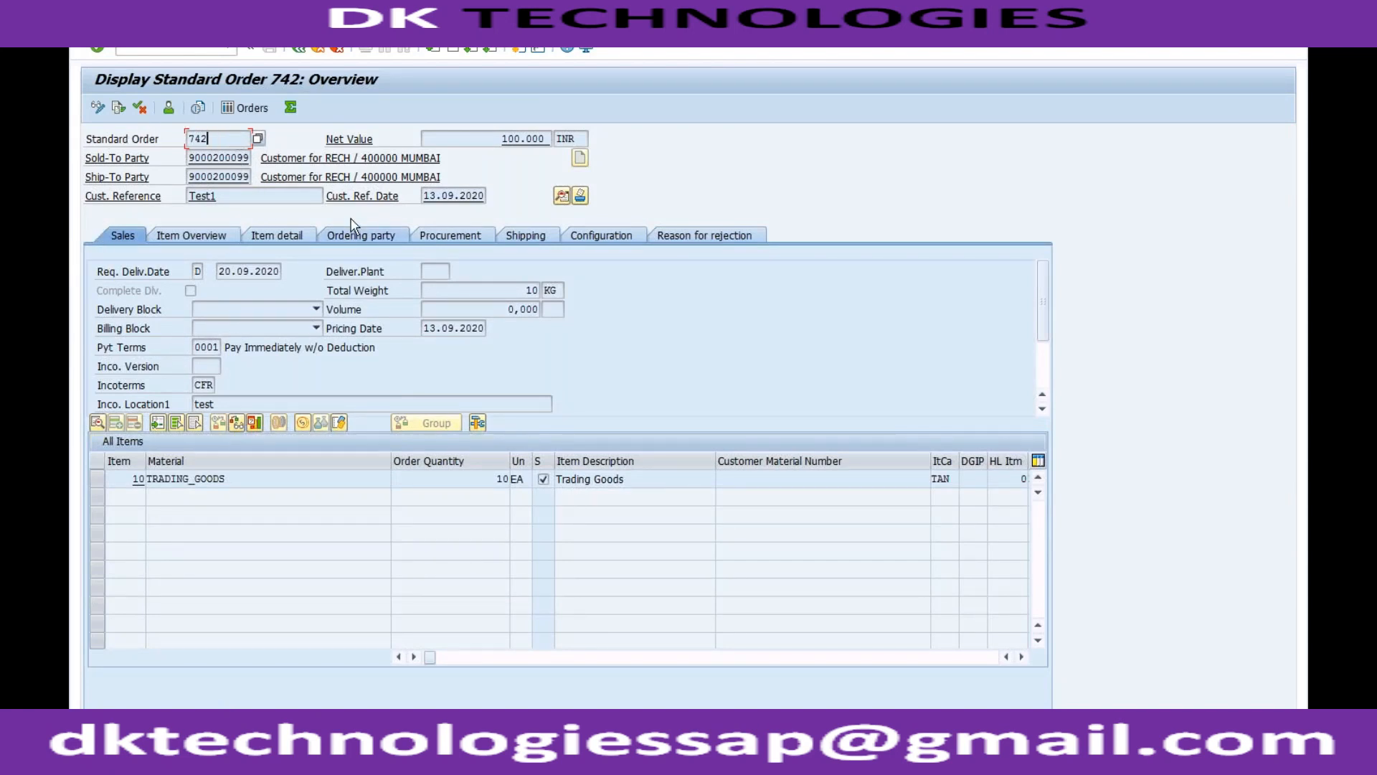
pyautogui.click(274, 195)
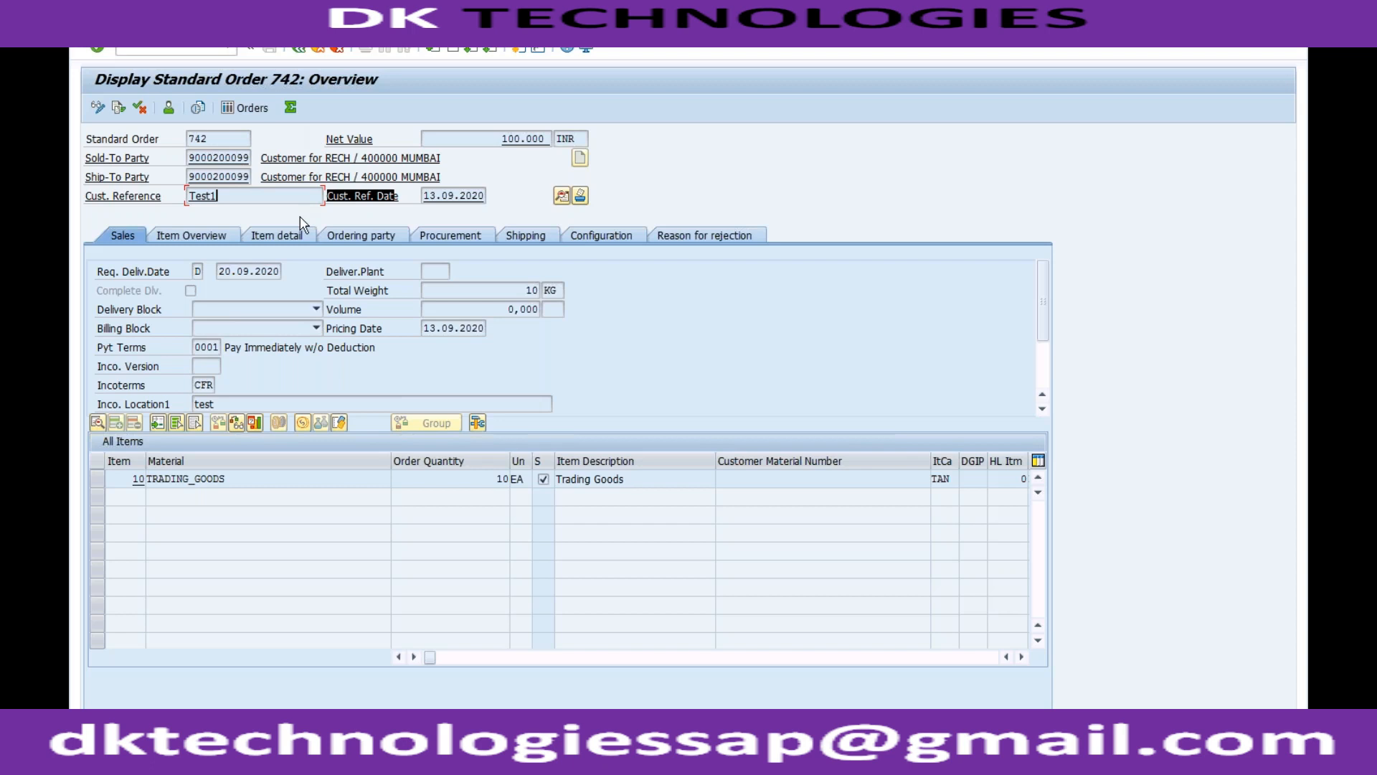
pyautogui.click(255, 479)
pyautogui.click(240, 194)
pyautogui.click(229, 478)
# Return to the ZOR1 details, review the possible entries for Check division and choose 2 (Error).
pyautogui.click(256, 754)
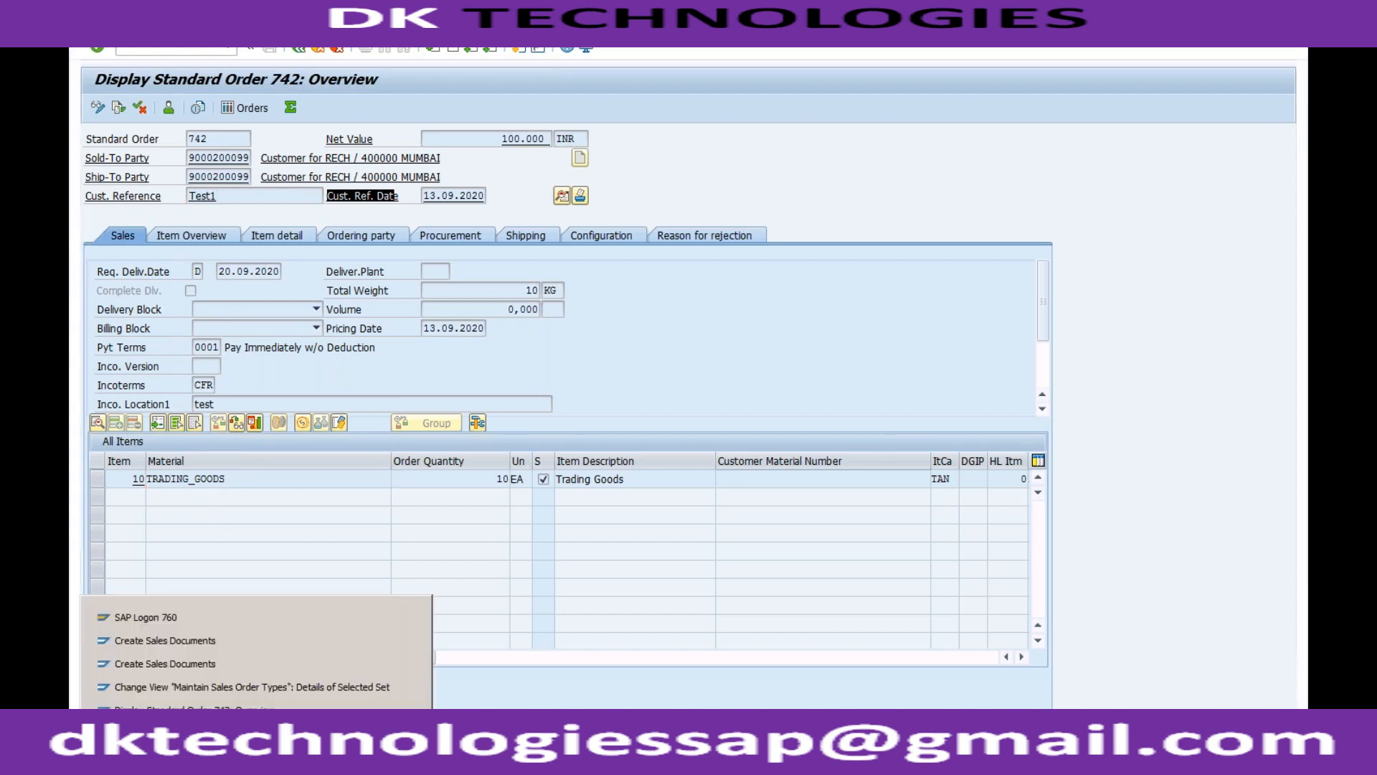
pyautogui.click(251, 687)
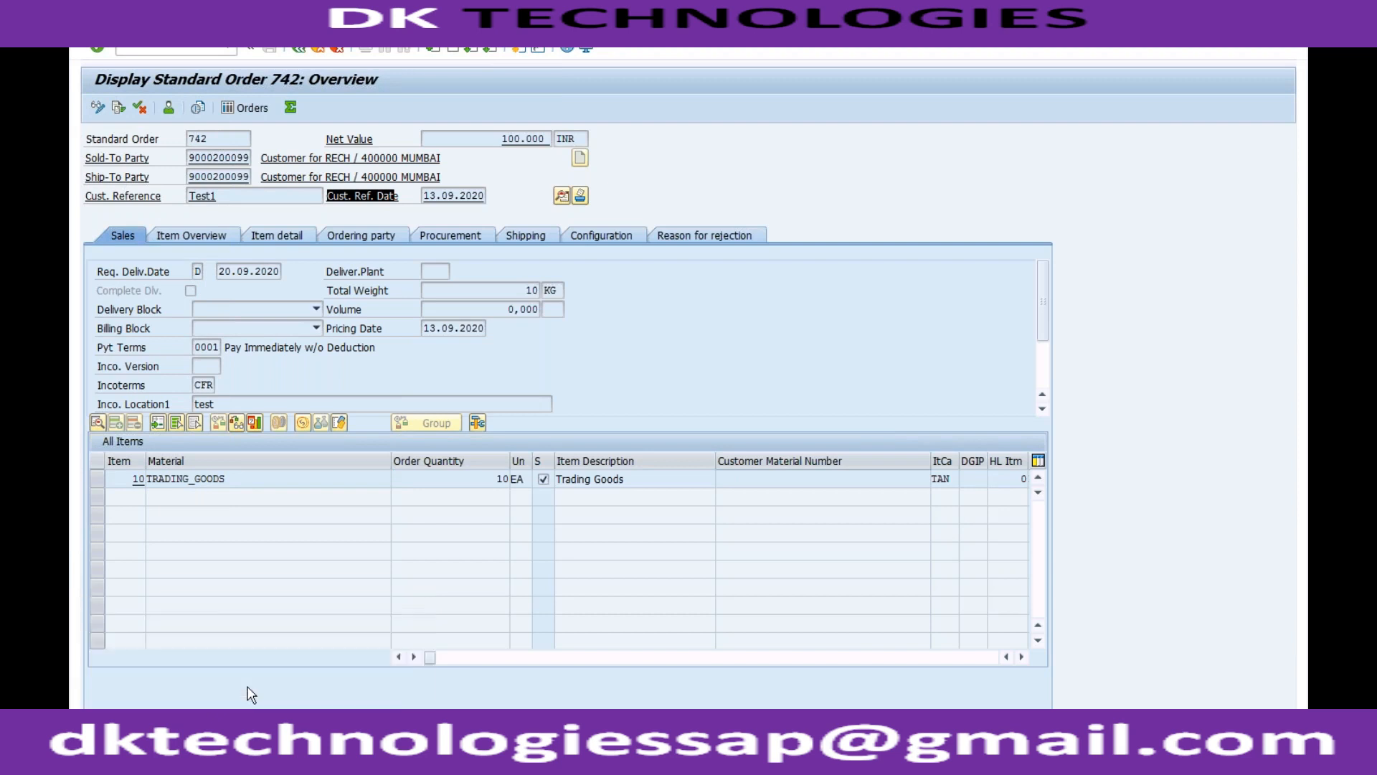
pyautogui.click(233, 310)
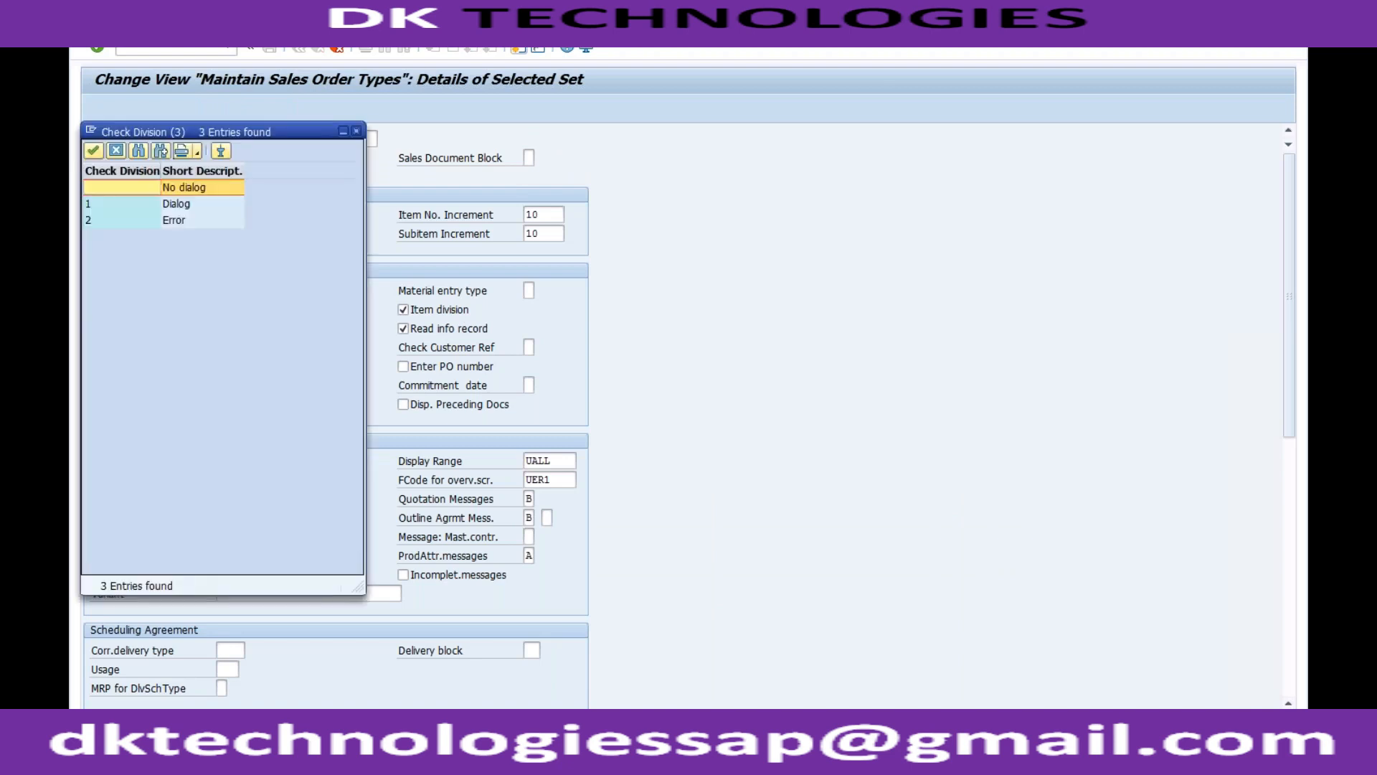
pyautogui.click(185, 223)
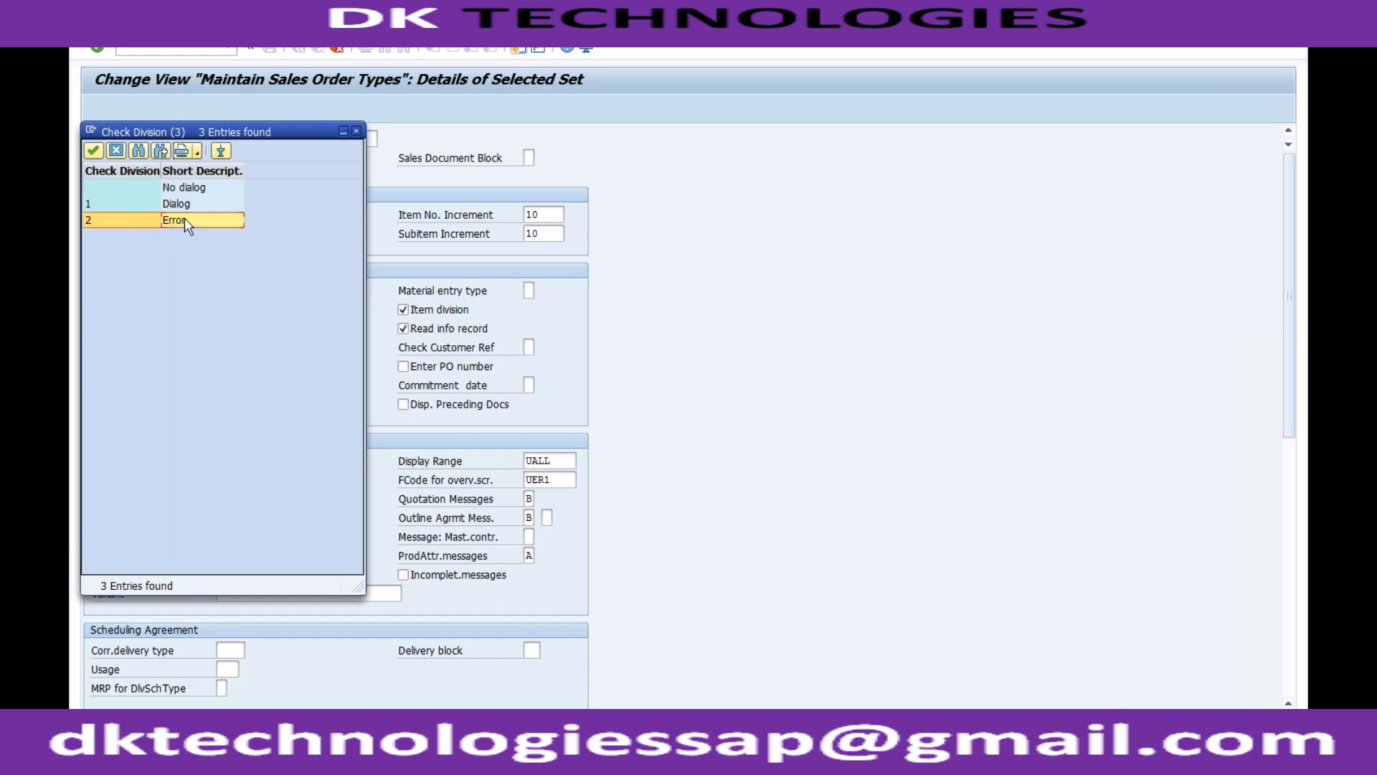
pyautogui.press('Return')
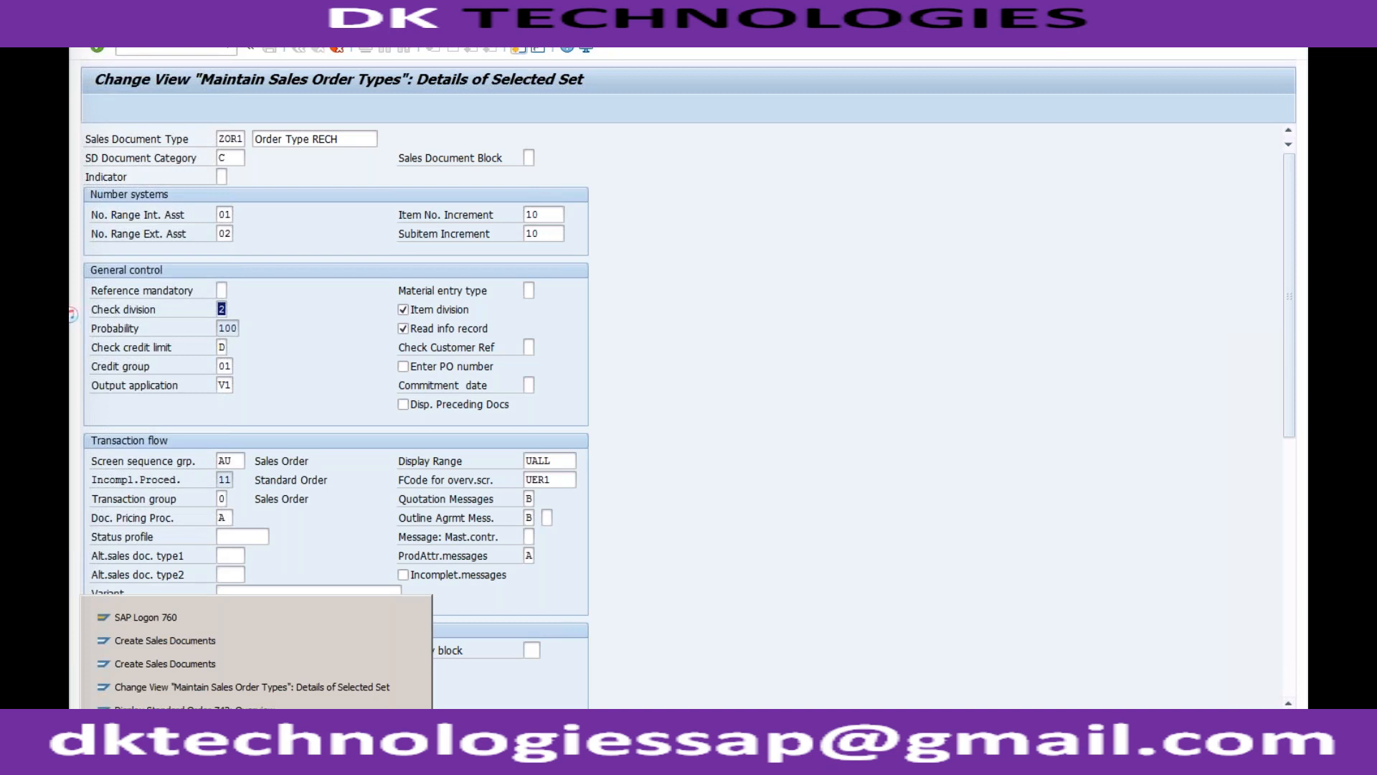
# Switch to the standard order, examine the division of the sales area in its header data and return to the overview.
pyautogui.click(234, 707)
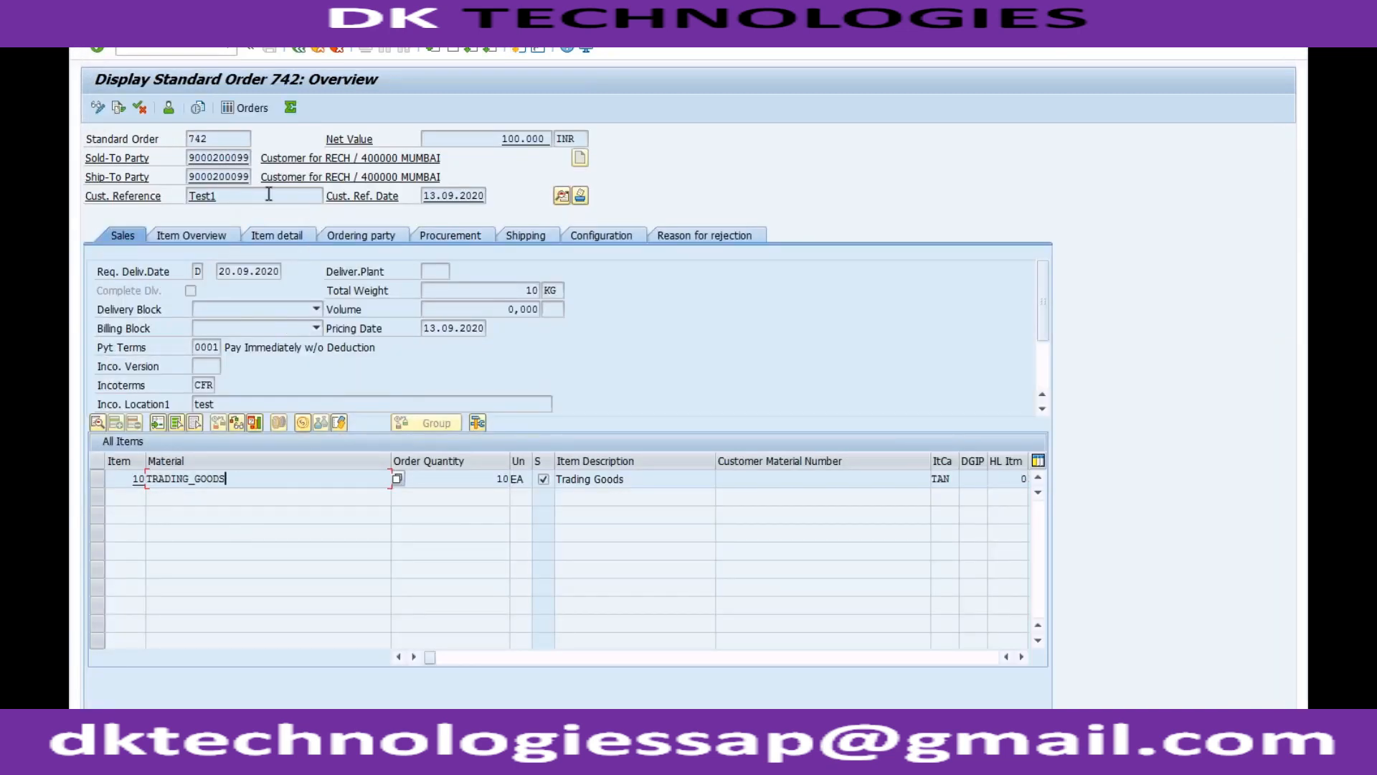
pyautogui.click(558, 196)
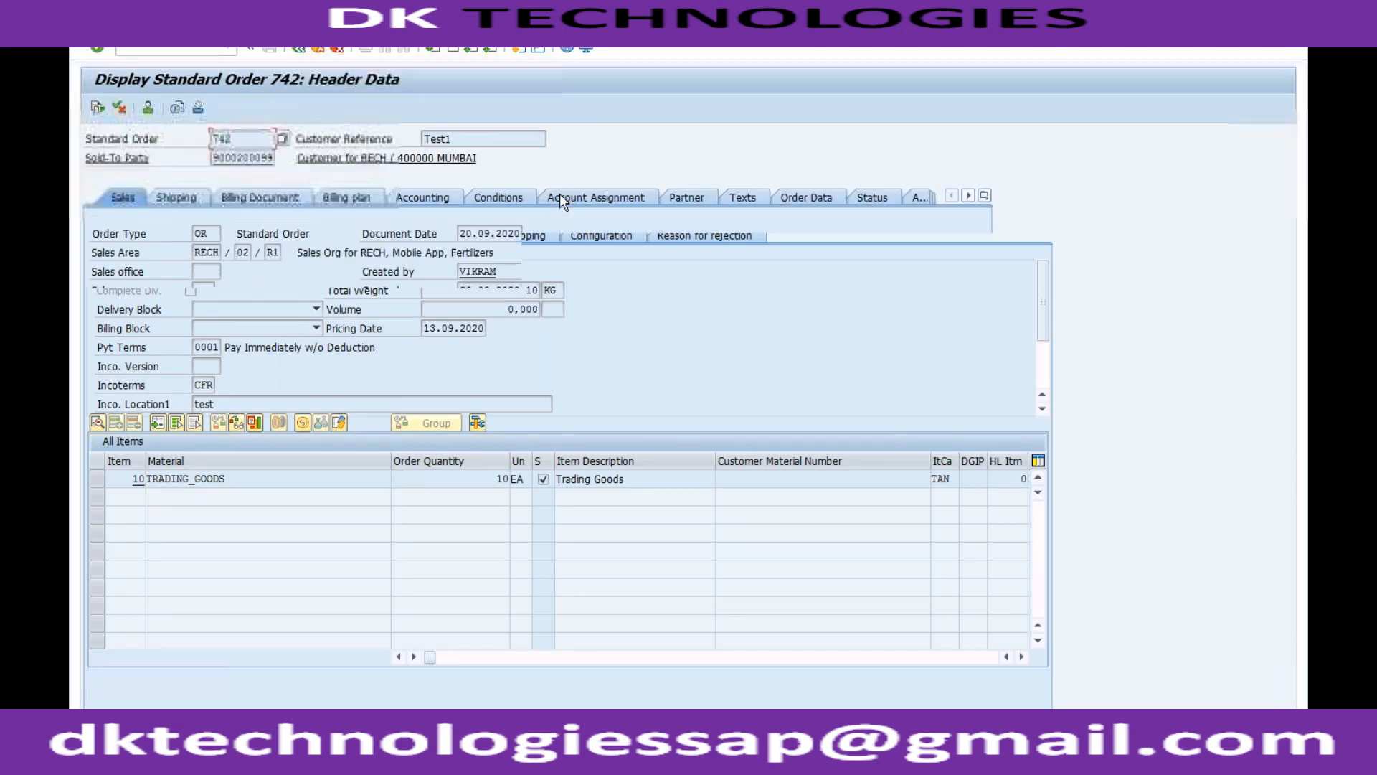
pyautogui.click(272, 251)
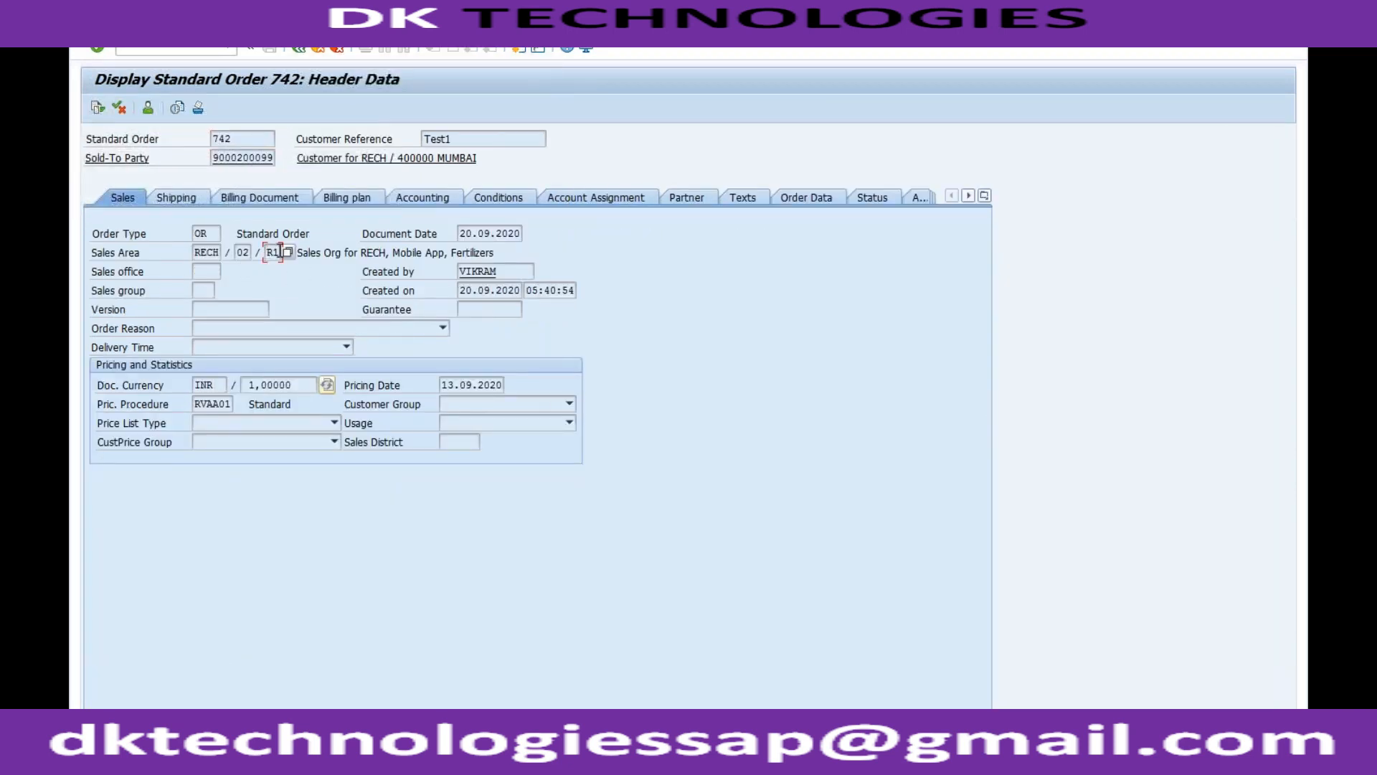
pyautogui.click(305, 50)
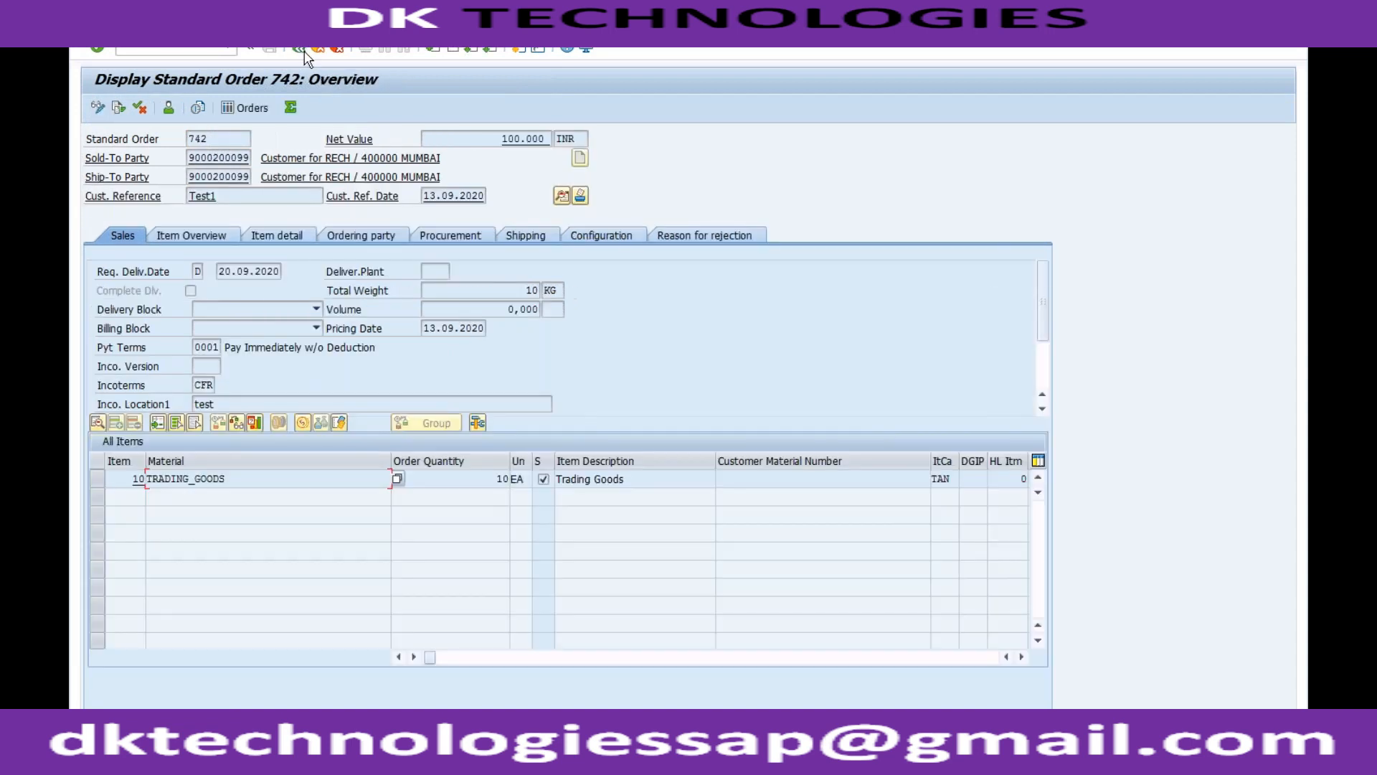
# Open the item data of the TRADING_GOODS line, examine its order data and return to the order overview.
pyautogui.doubleClick(422, 479)
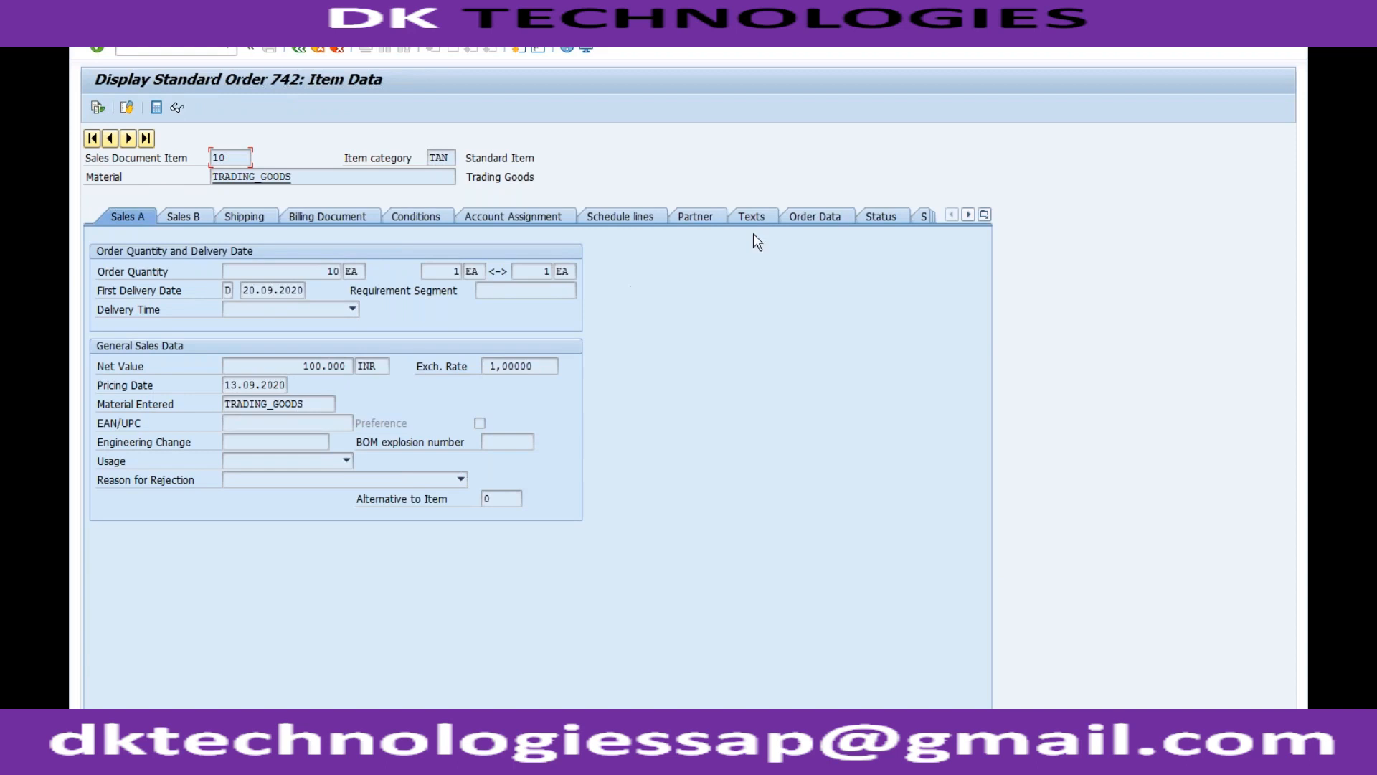
pyautogui.click(822, 218)
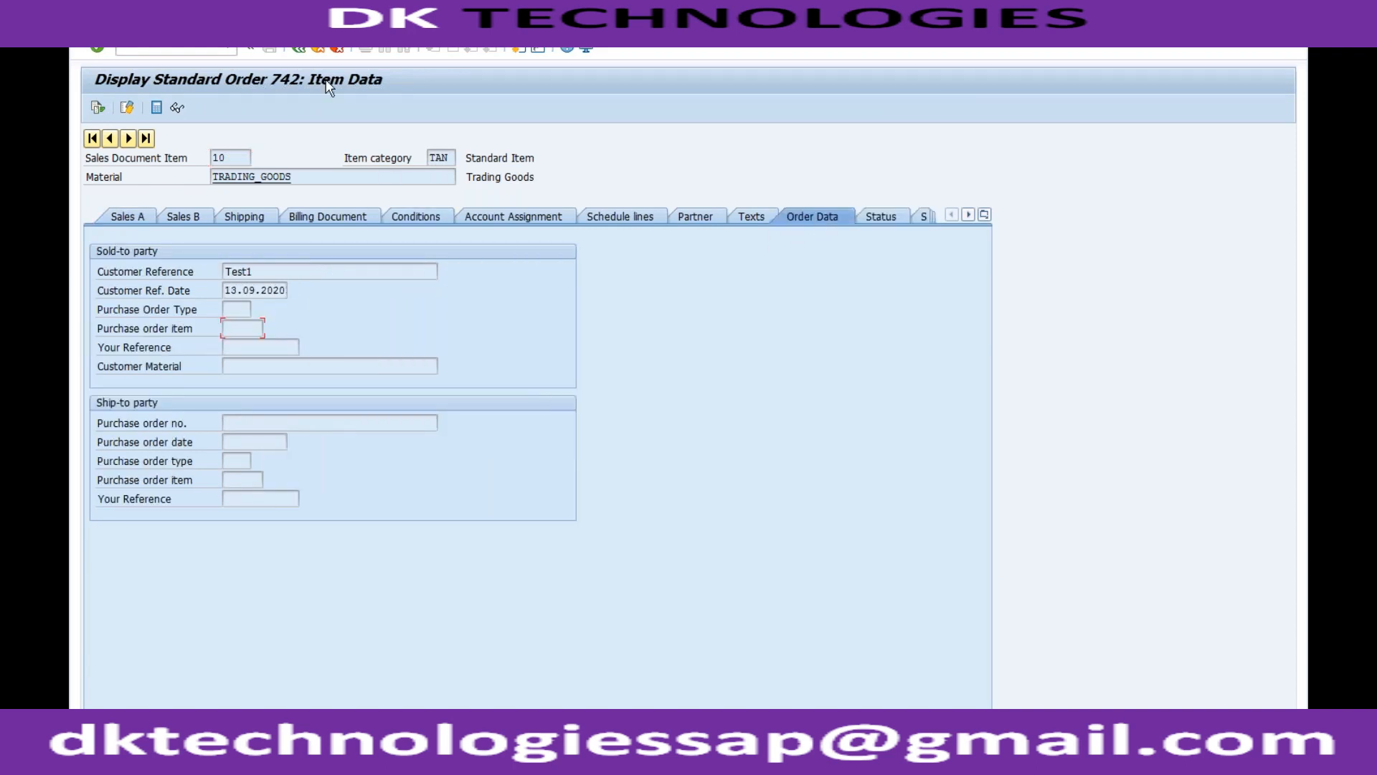
pyautogui.click(299, 48)
# Switch back to the ZOR1 details and select the Probability field under General control.
pyautogui.click(257, 746)
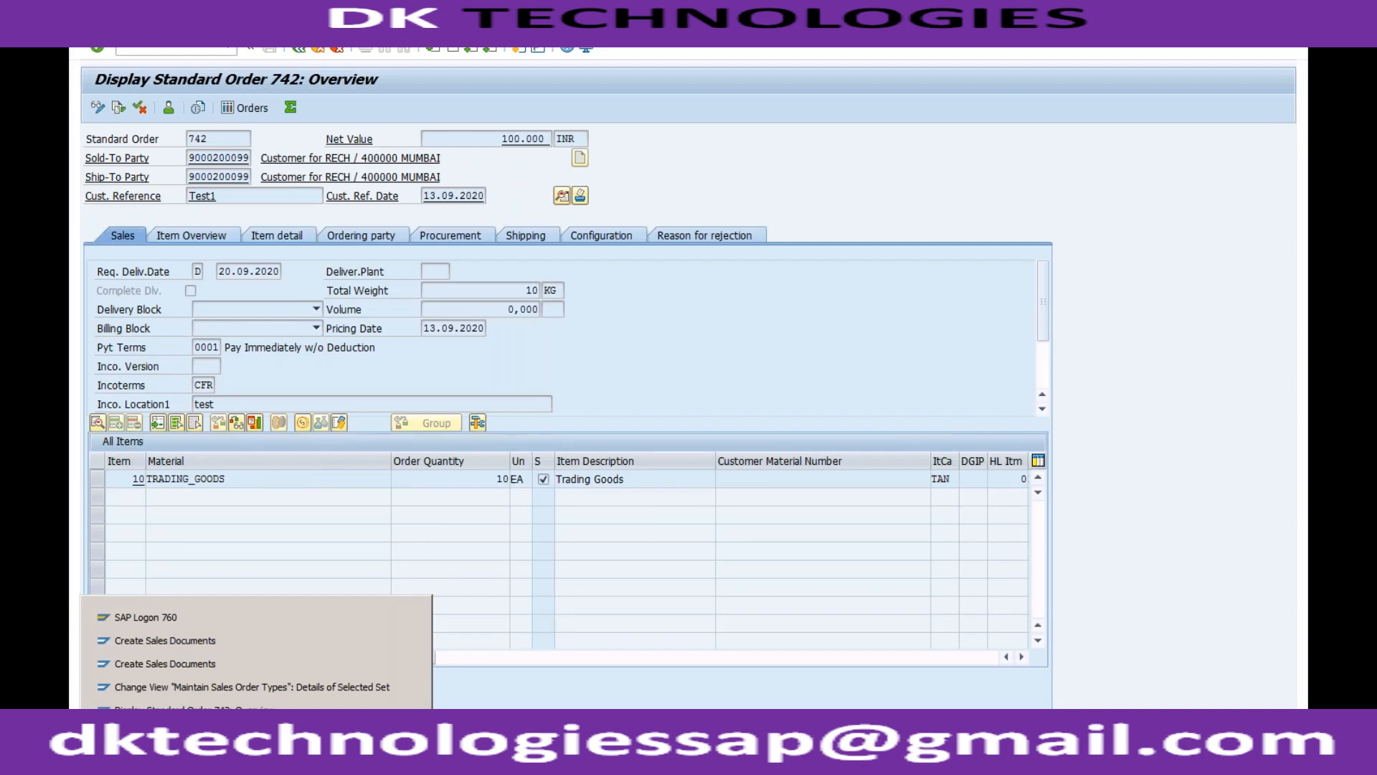
pyautogui.click(248, 688)
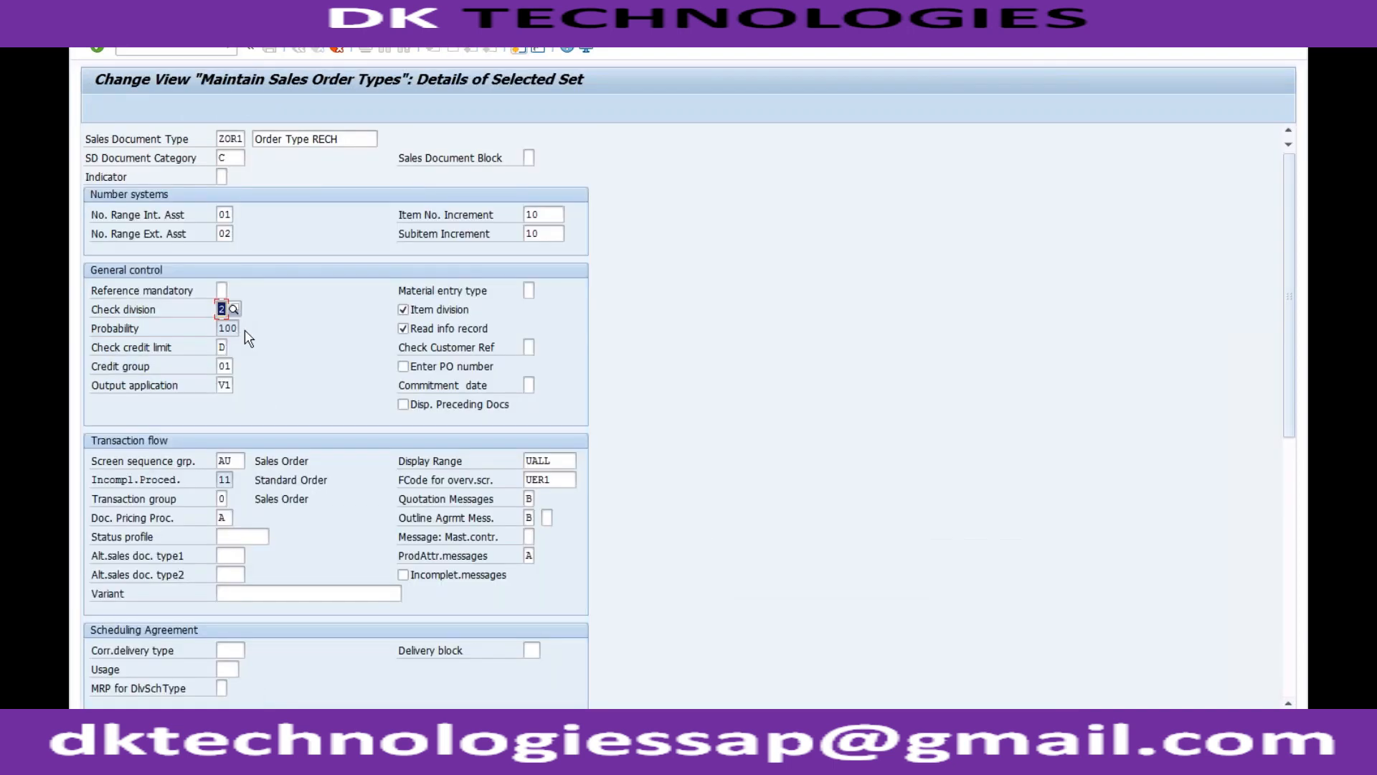
pyautogui.click(233, 328)
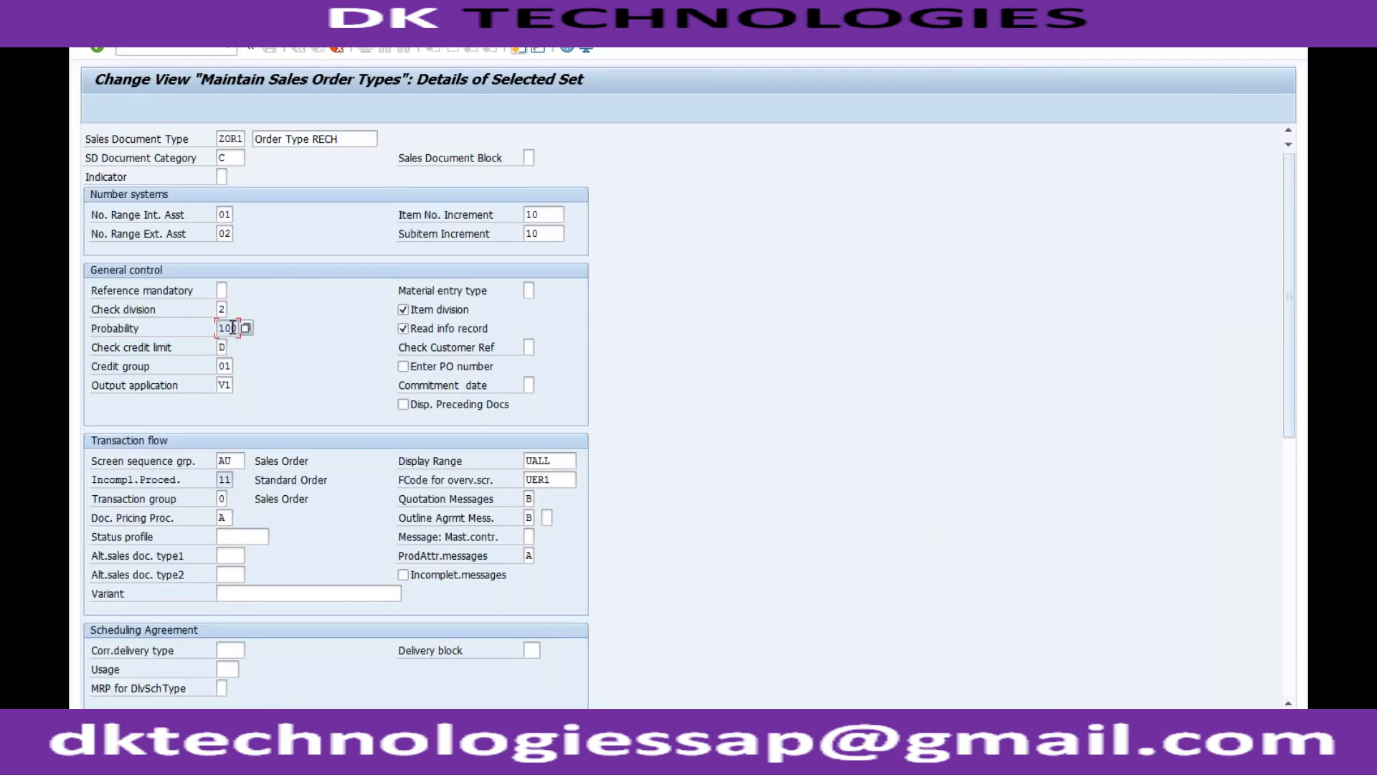